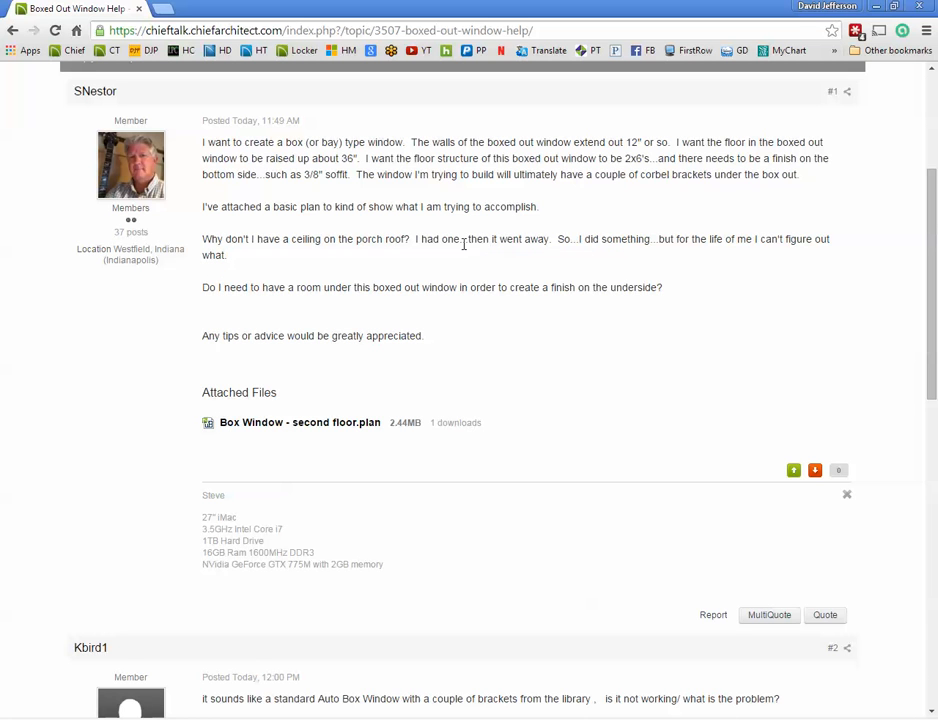
Switch to Chief Architect and create a Perspective Full Overview of the house, viewed from the porch side.
{"action": "left_click", "coordinate": [876, 7]}
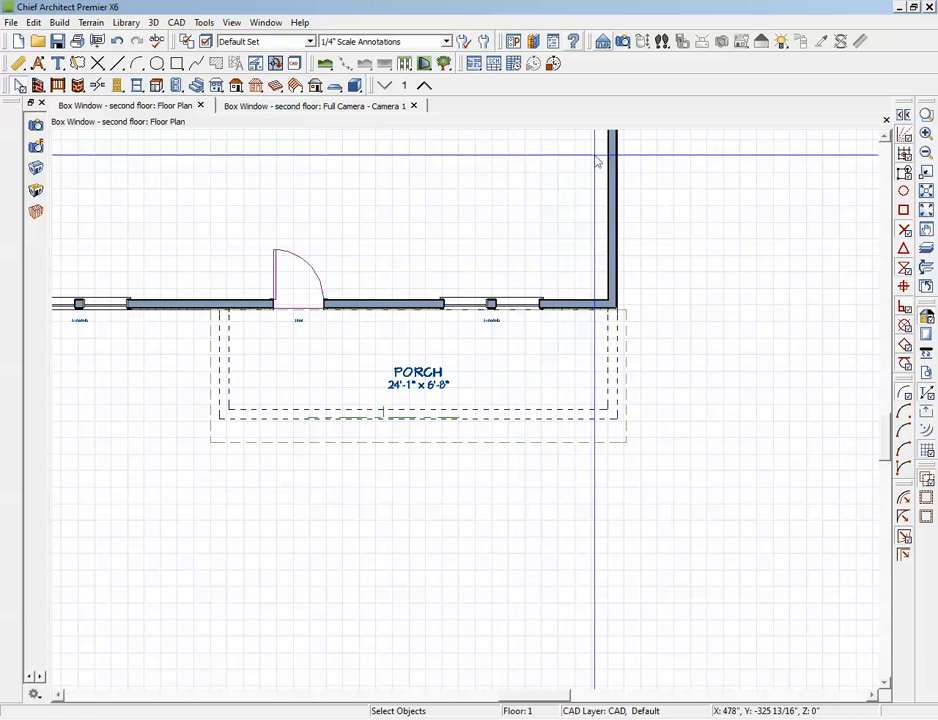
{"action": "left_click", "coordinate": [629, 45]}
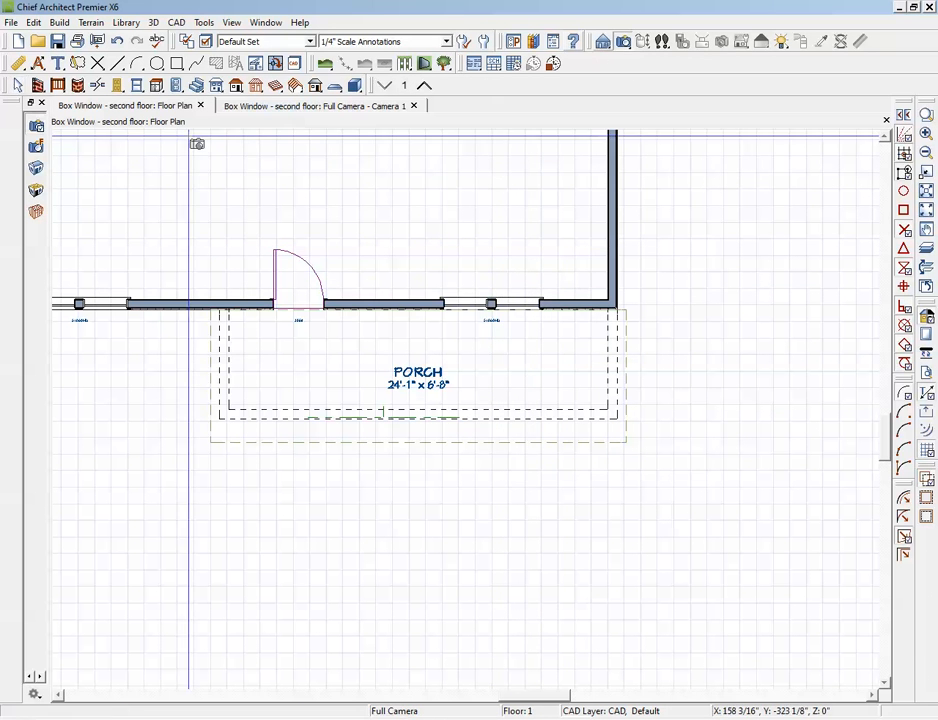
{"action": "left_click", "coordinate": [36, 170]}
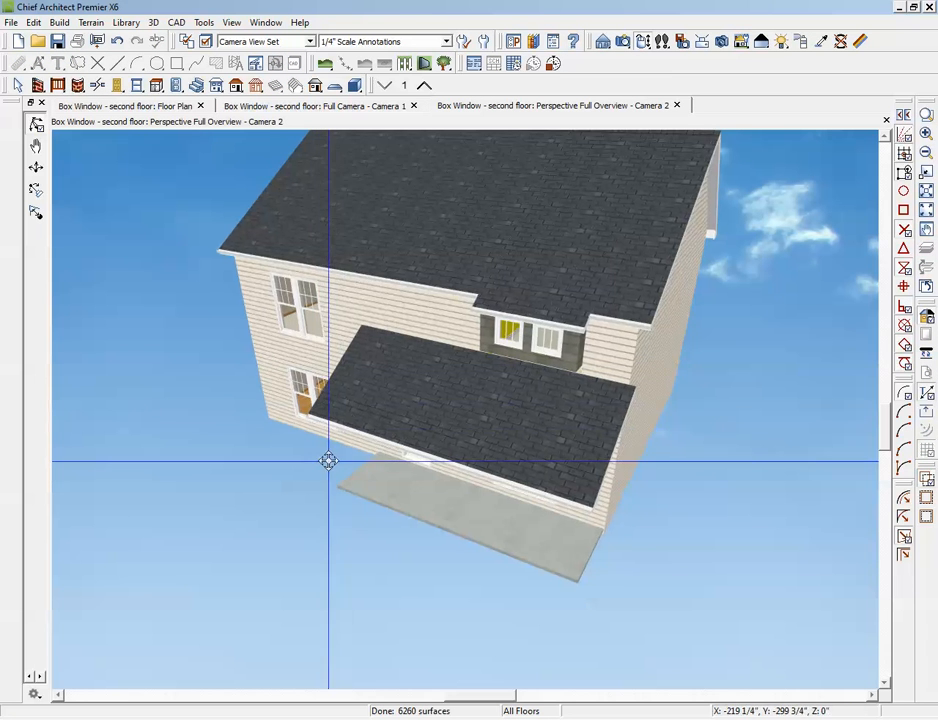
{"action": "left_click_drag", "start_coordinate": [328, 461], "coordinate": [473, 402]}
{"action": "scroll", "coordinate": [593, 452], "scroll_direction": "up", "scroll_amount": 2}
Inspect the height and pitch settings of the porch roof plane without changing them.
{"action": "left_click", "coordinate": [575, 445]}
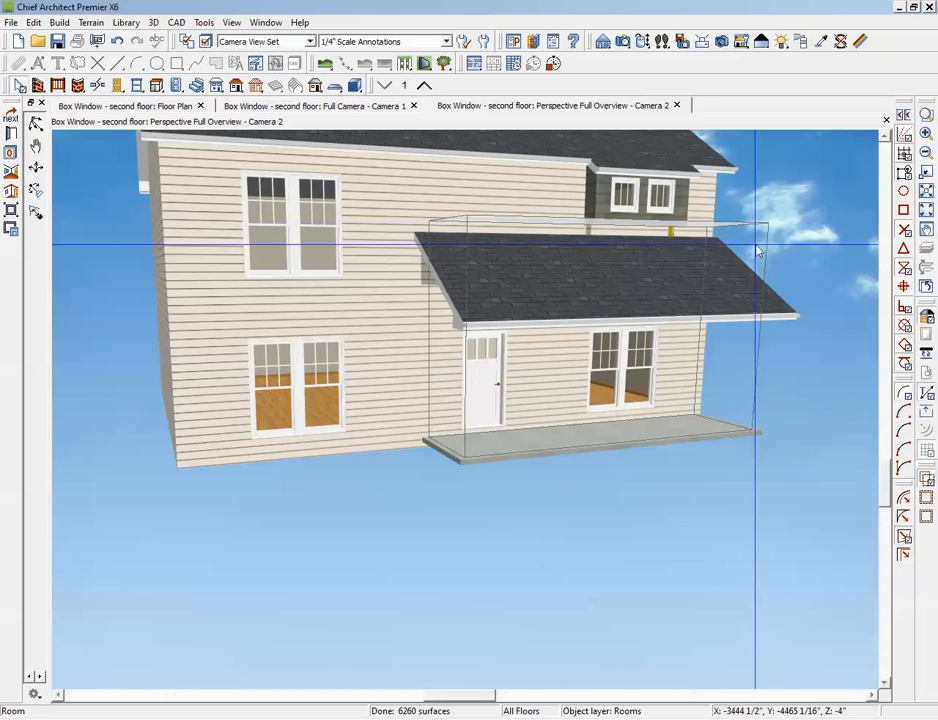
{"action": "left_click", "coordinate": [538, 318]}
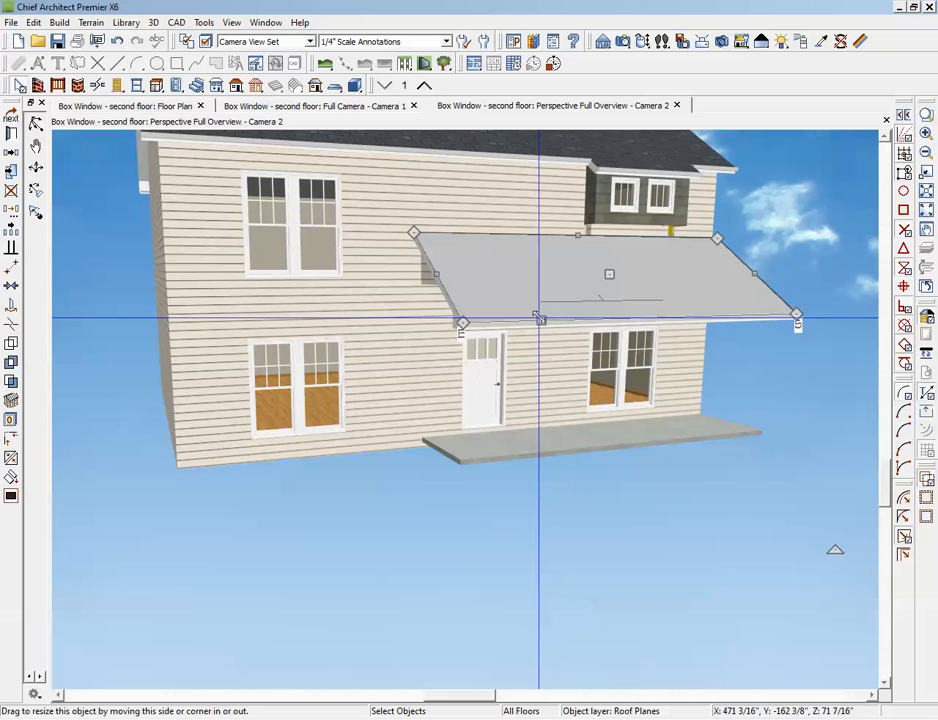
{"action": "left_click", "coordinate": [36, 190]}
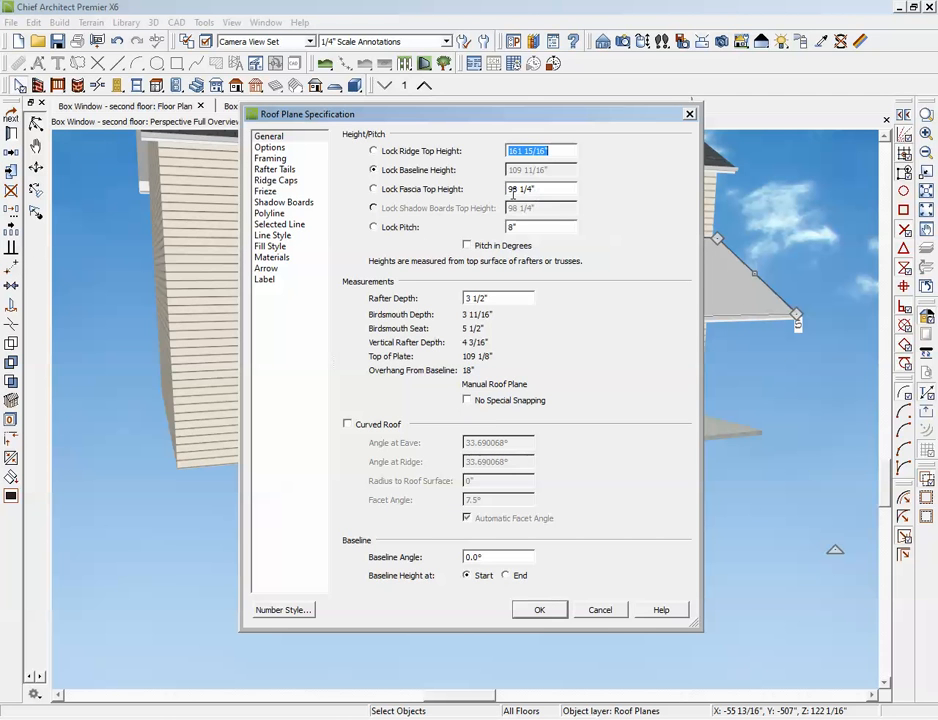
{"action": "left_click", "coordinate": [600, 610]}
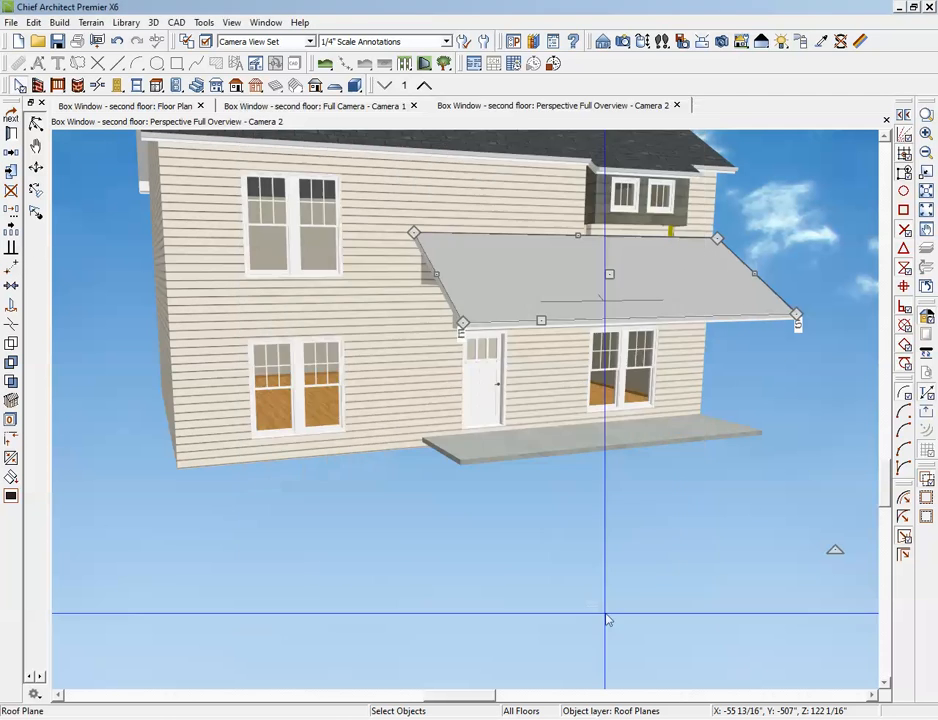
Set the dialog number style to feet and fractional inches and the porch room's finished ceiling height to 8'.
{"action": "left_click", "coordinate": [562, 445]}
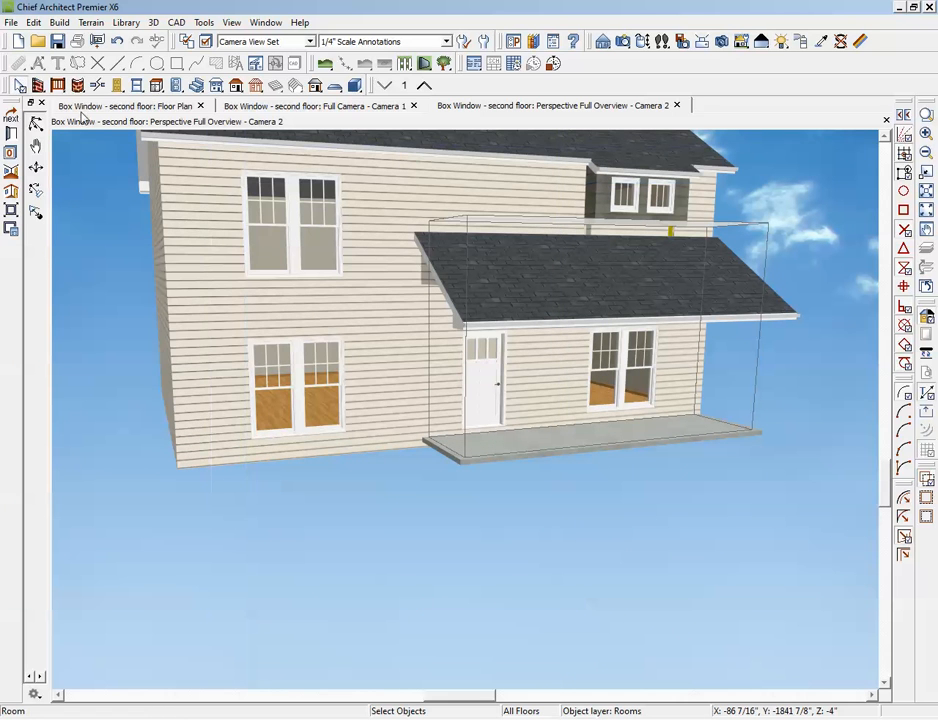
{"action": "left_click", "coordinate": [12, 136]}
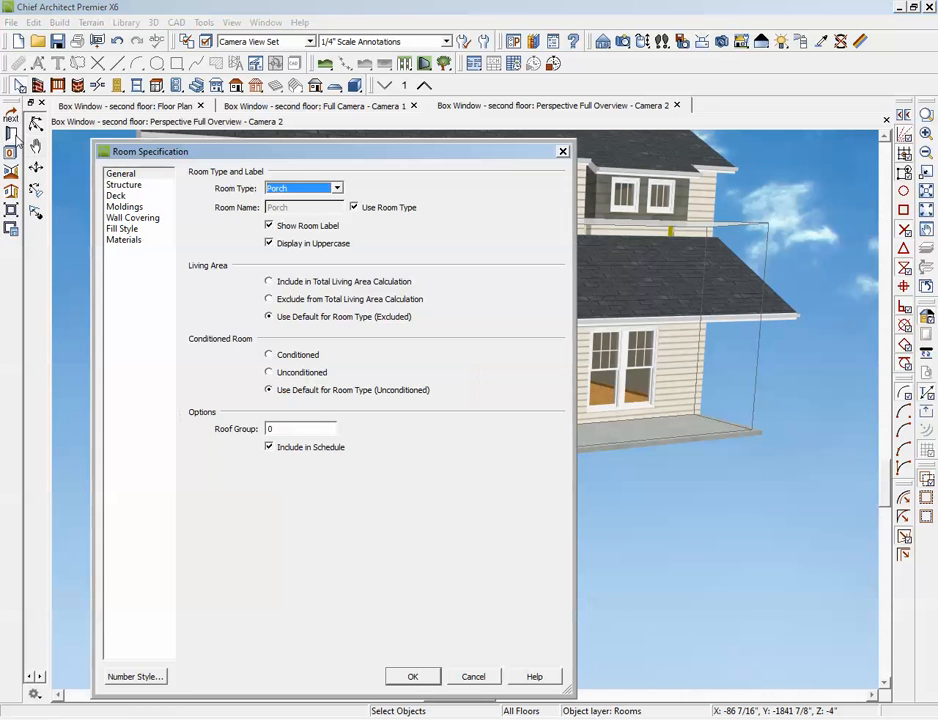
{"action": "left_click", "coordinate": [124, 185]}
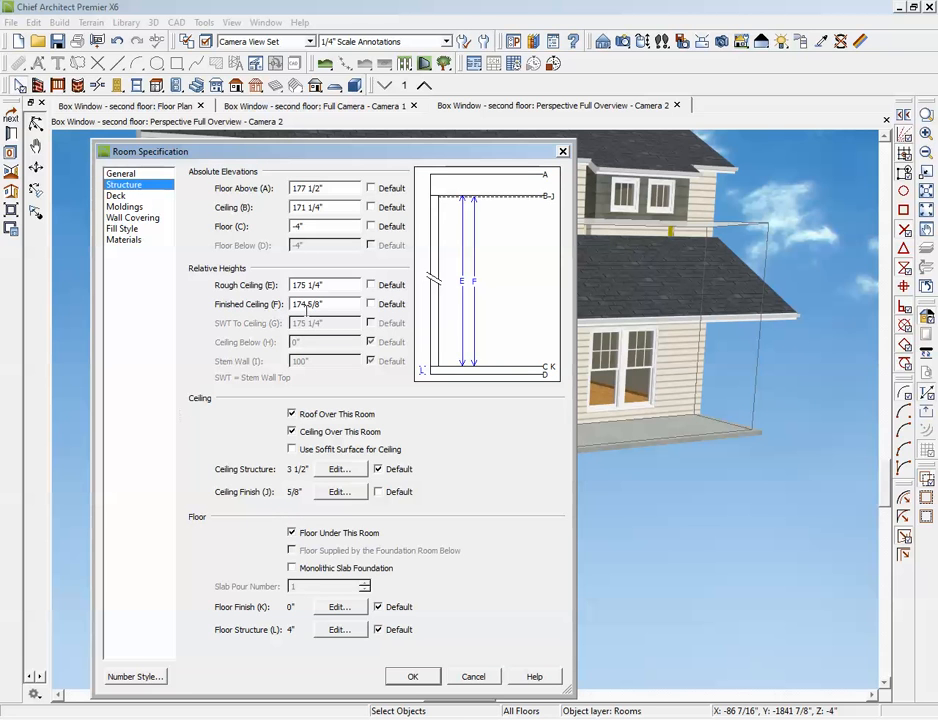
{"action": "left_click", "coordinate": [150, 677]}
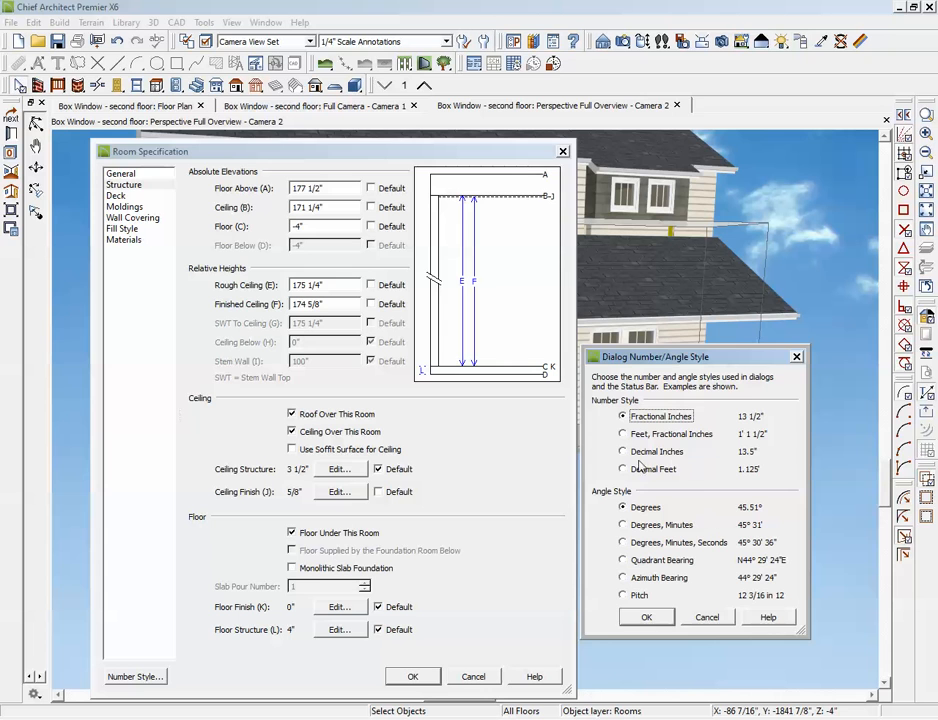
{"action": "left_click", "coordinate": [647, 617]}
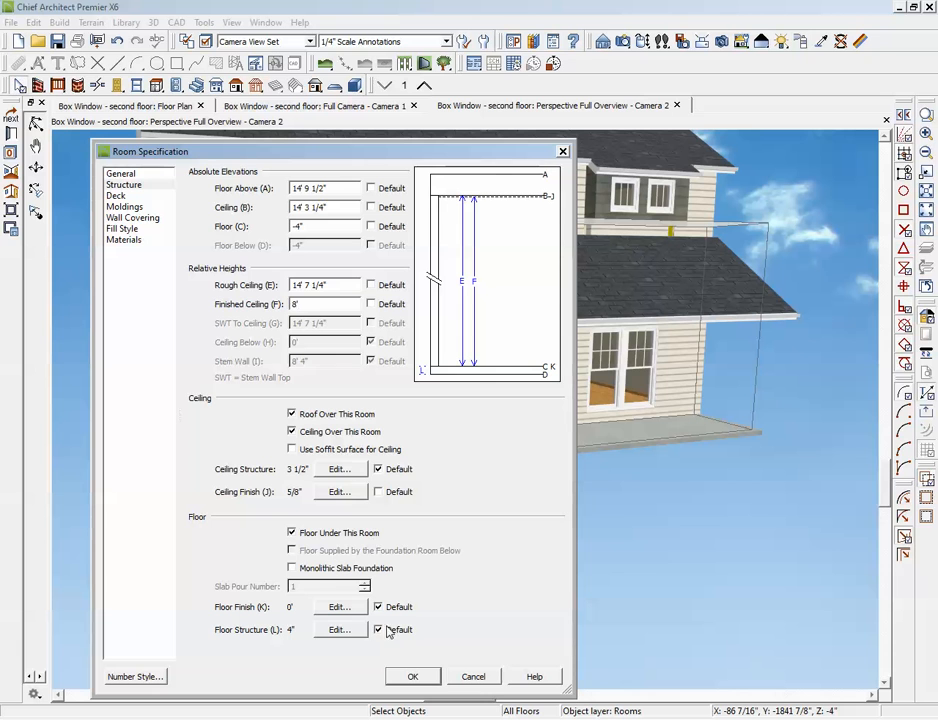
{"action": "left_click", "coordinate": [413, 677]}
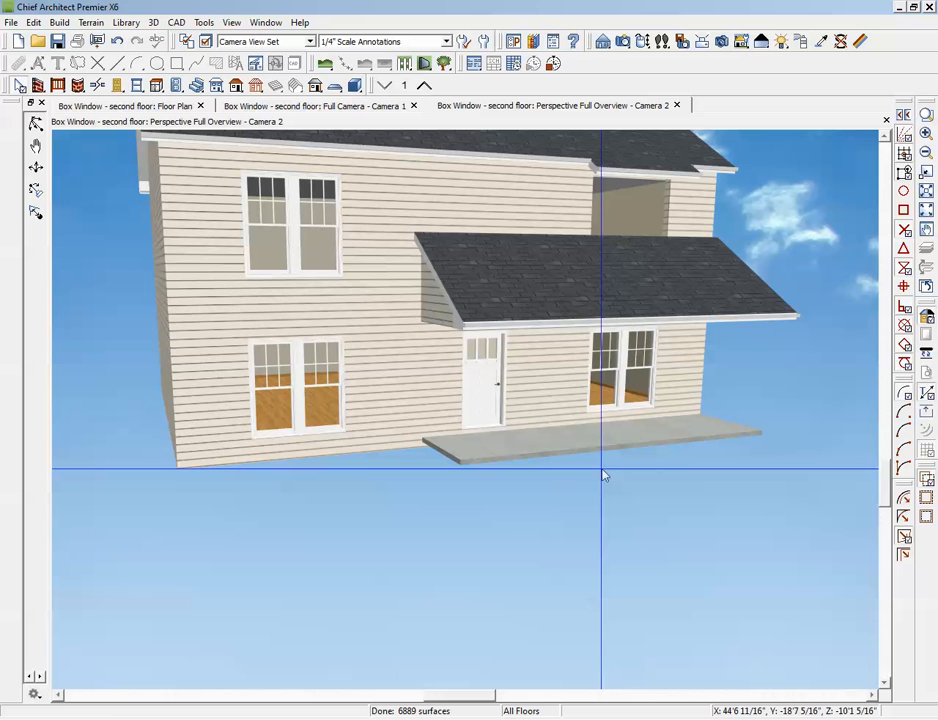
Set the porch room's finished ceiling height to 9'.
{"action": "left_click", "coordinate": [36, 122]}
{"action": "left_click_drag", "start_coordinate": [362, 309], "coordinate": [348, 262]}
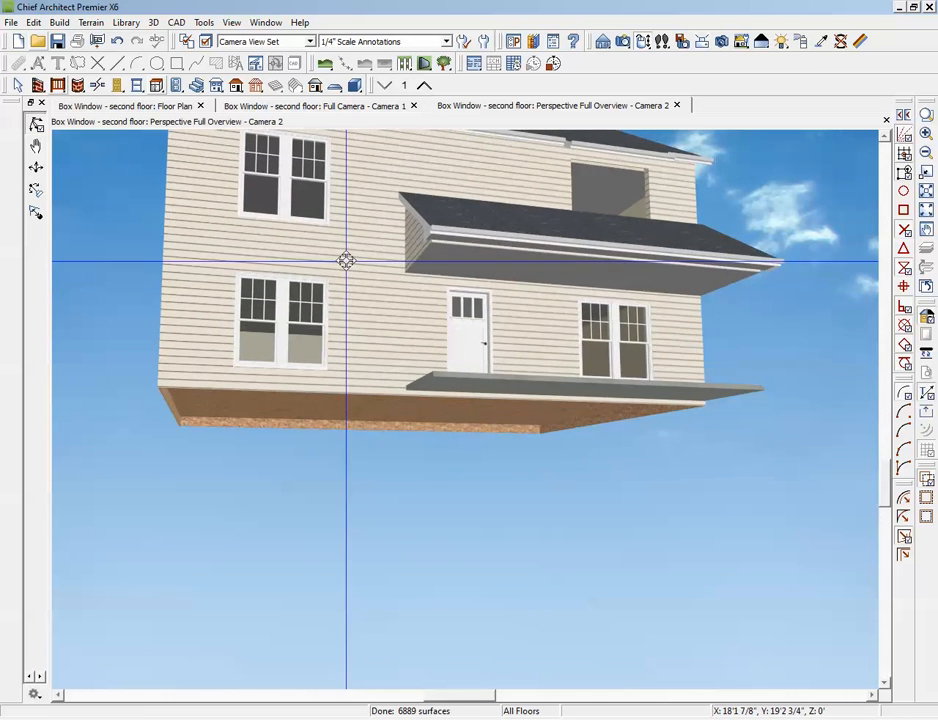
{"action": "right_click", "coordinate": [527, 341]}
{"action": "right_click", "coordinate": [590, 267]}
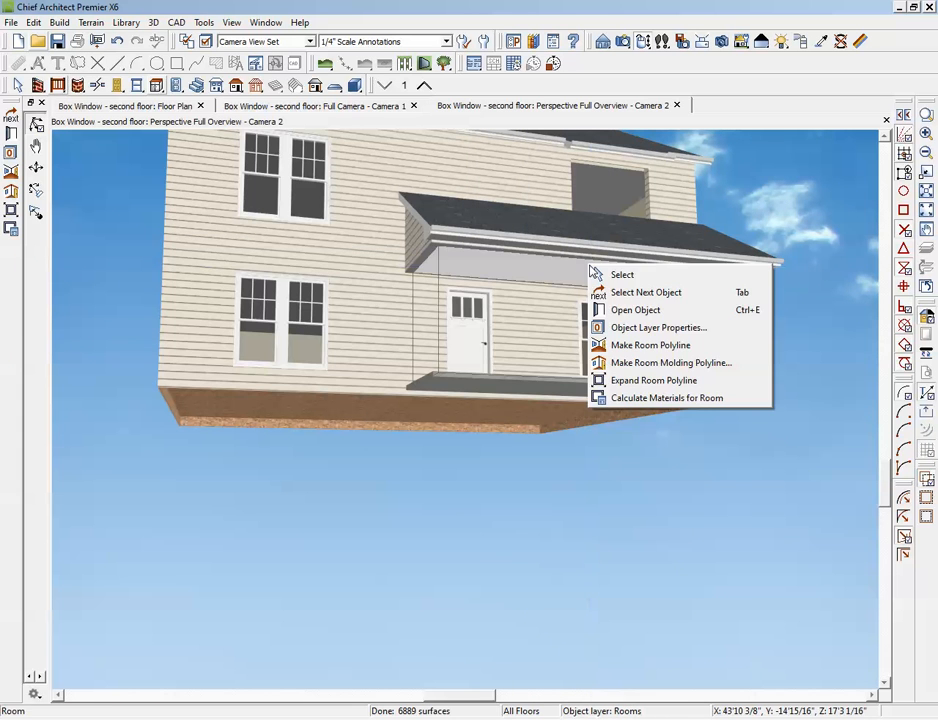
{"action": "left_click", "coordinate": [612, 310]}
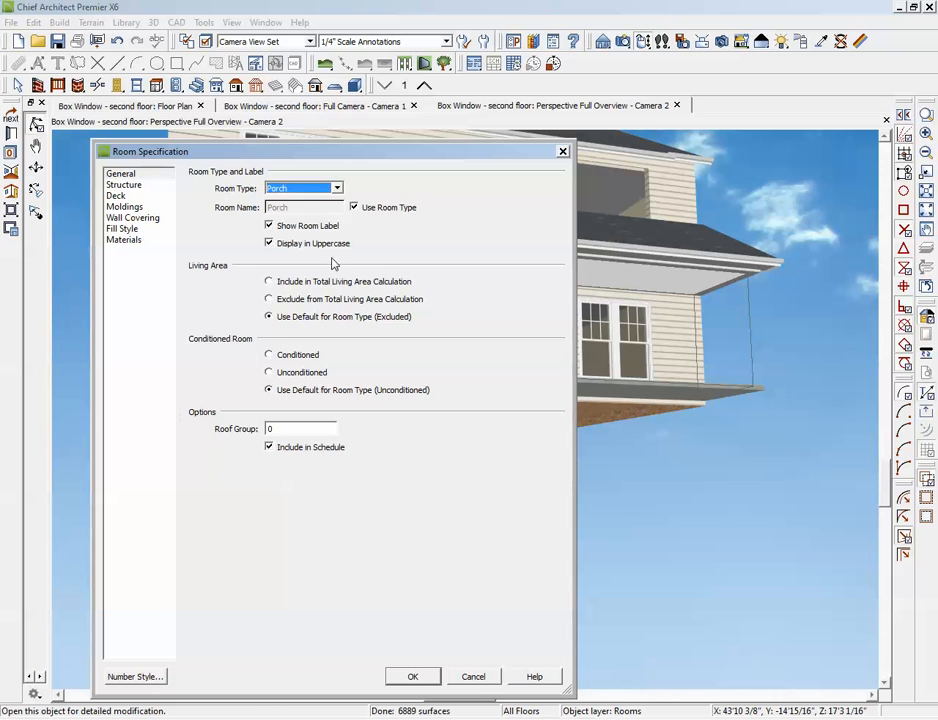
{"action": "left_click", "coordinate": [126, 188]}
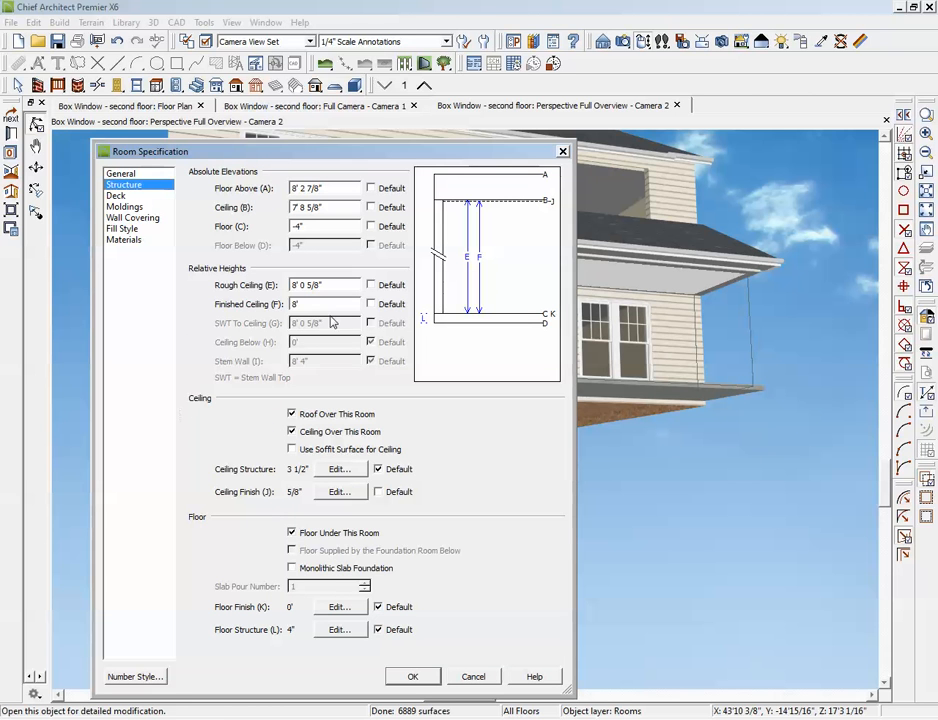
{"action": "left_click", "coordinate": [328, 305]}
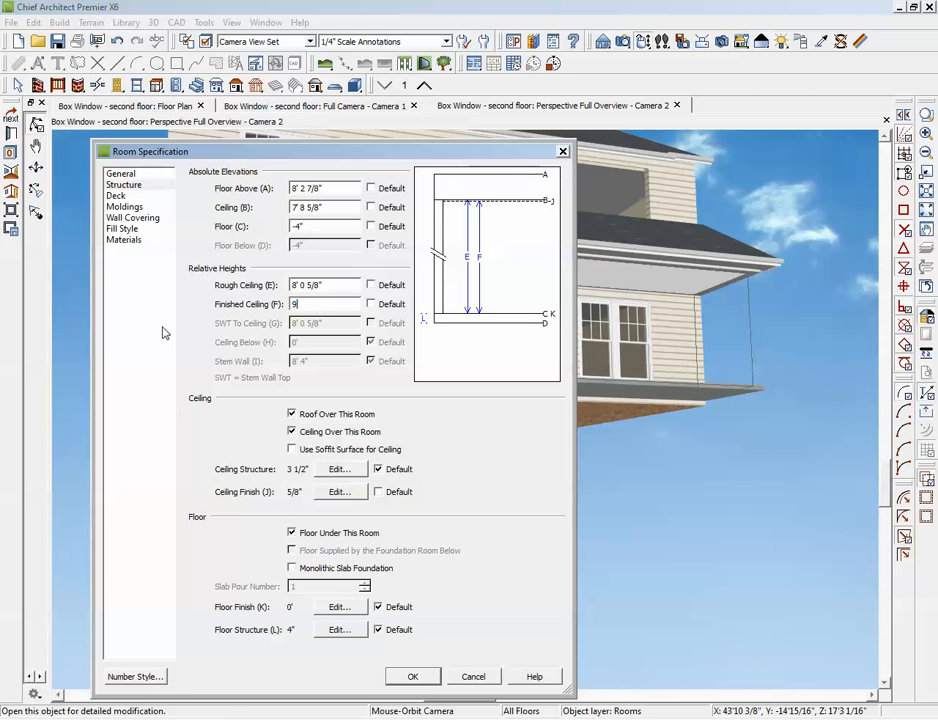
{"action": "left_click", "coordinate": [390, 679]}
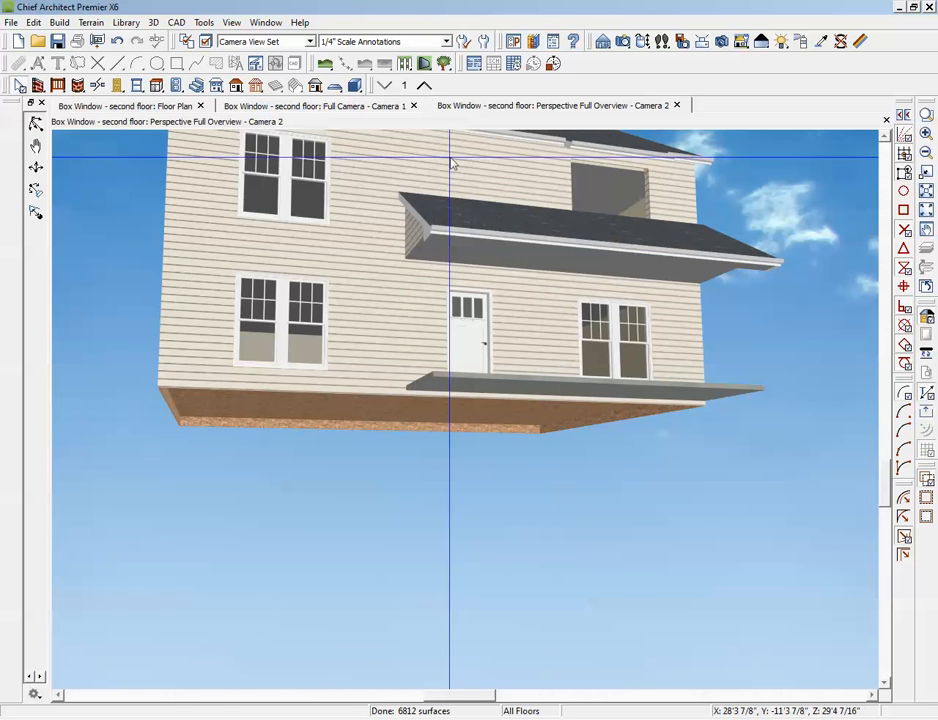
Examine the porch and the boxed-out window above it in both camera views and on the second-floor plan.
{"action": "scroll", "coordinate": [460, 209], "scroll_direction": "down", "scroll_amount": 3}
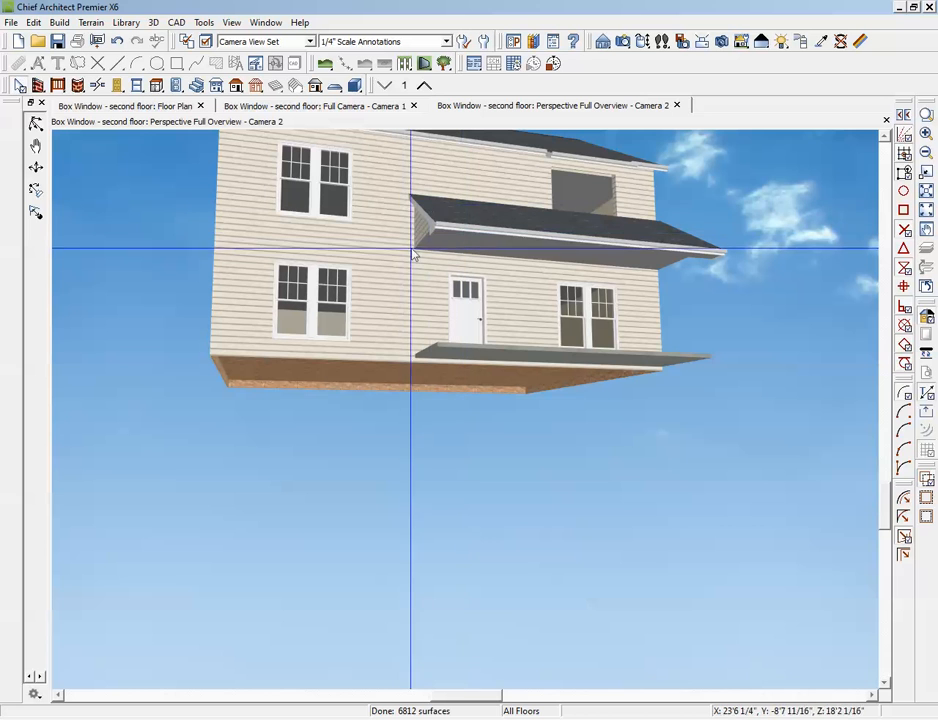
{"action": "left_click", "coordinate": [36, 127]}
{"action": "left_click_drag", "start_coordinate": [381, 188], "coordinate": [356, 251]}
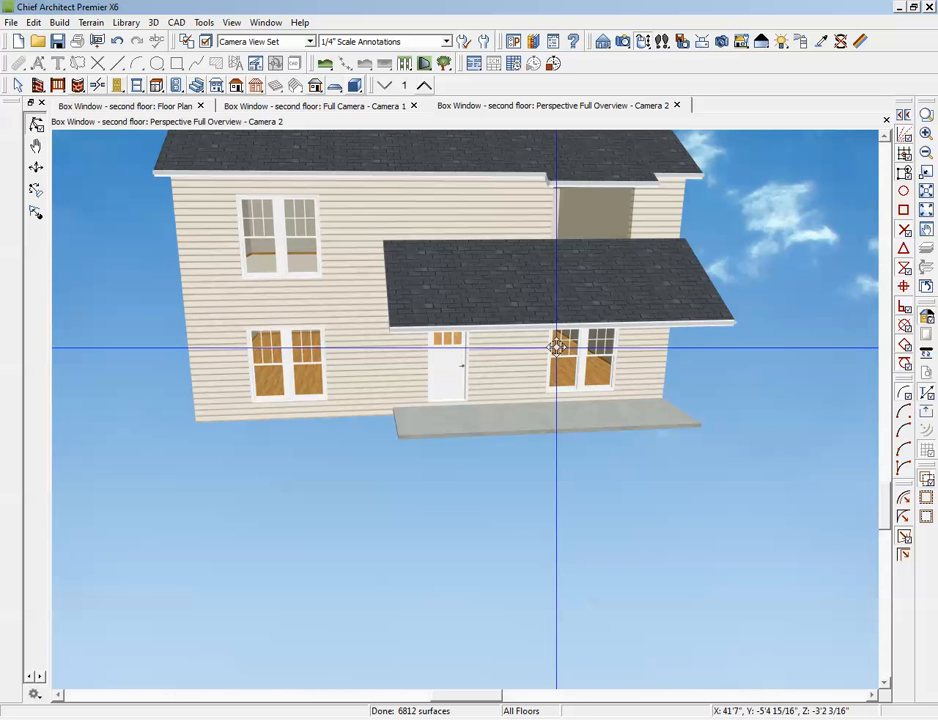
{"action": "right_click", "coordinate": [512, 412]}
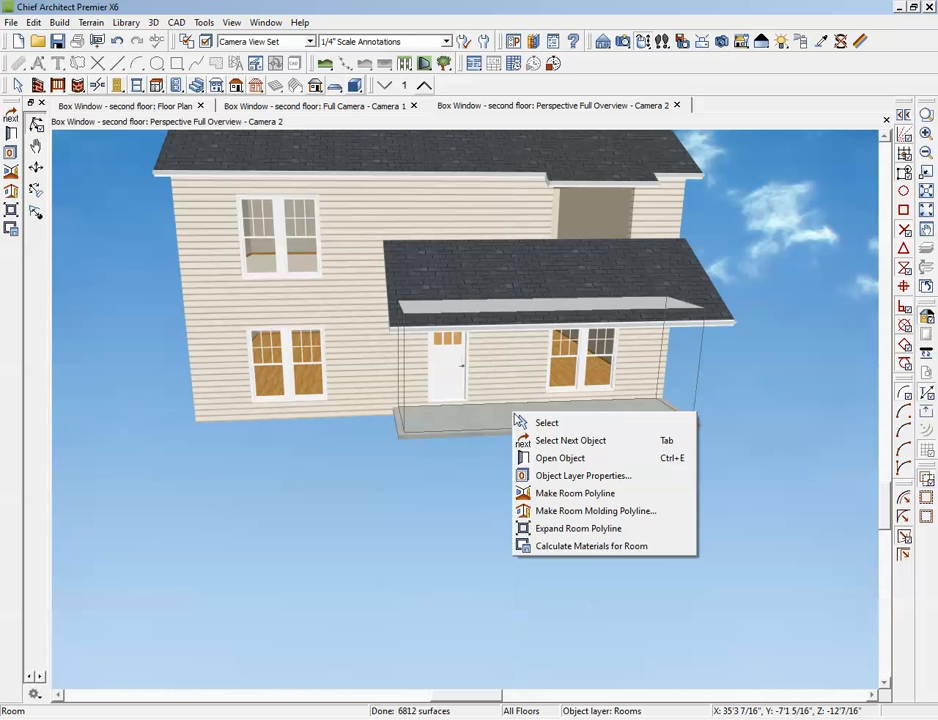
{"action": "left_click", "coordinate": [870, 351]}
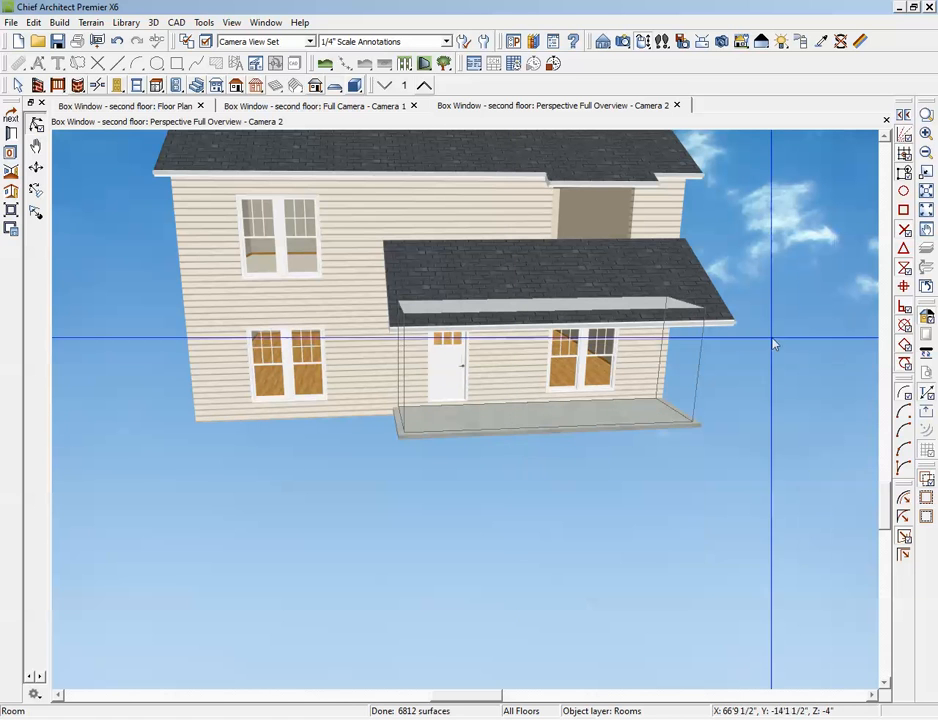
{"action": "key", "text": "ctrl+Tab"}
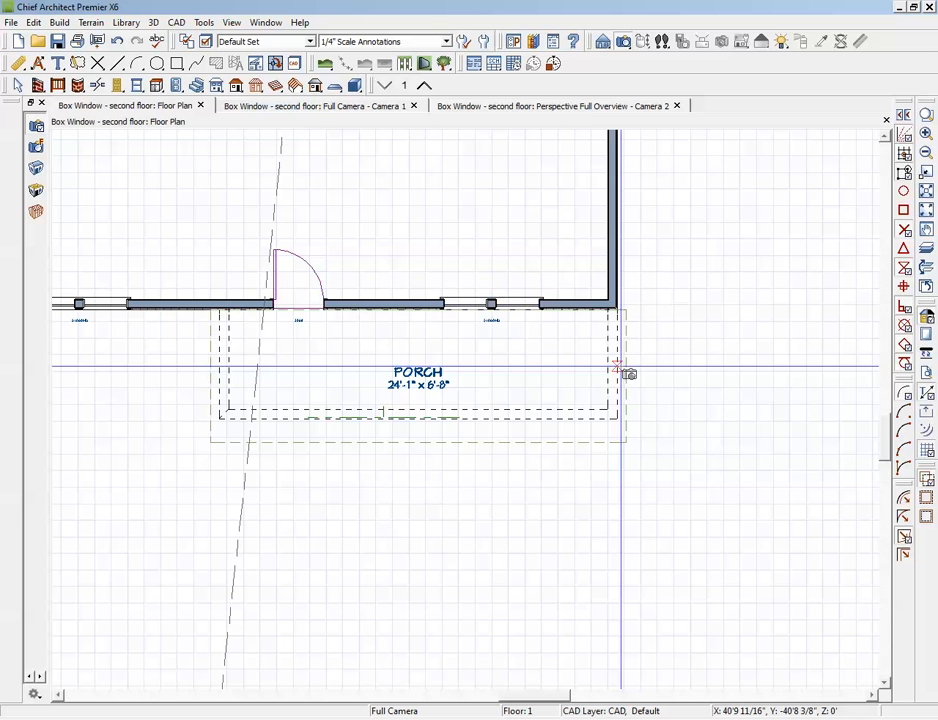
{"action": "left_click", "coordinate": [425, 86]}
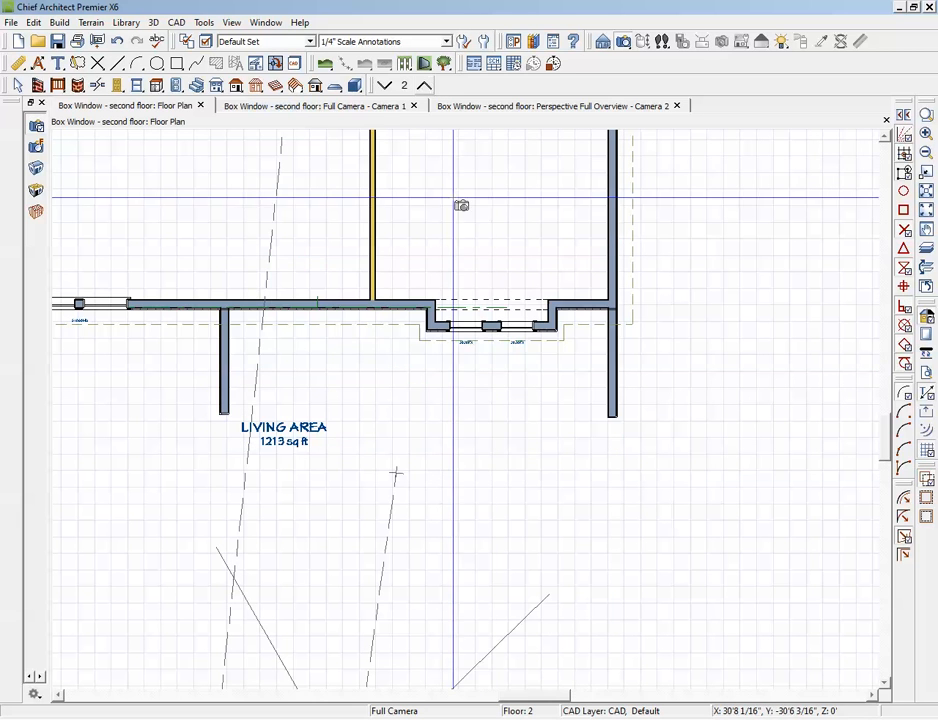
{"action": "key", "text": "ctrl+Tab"}
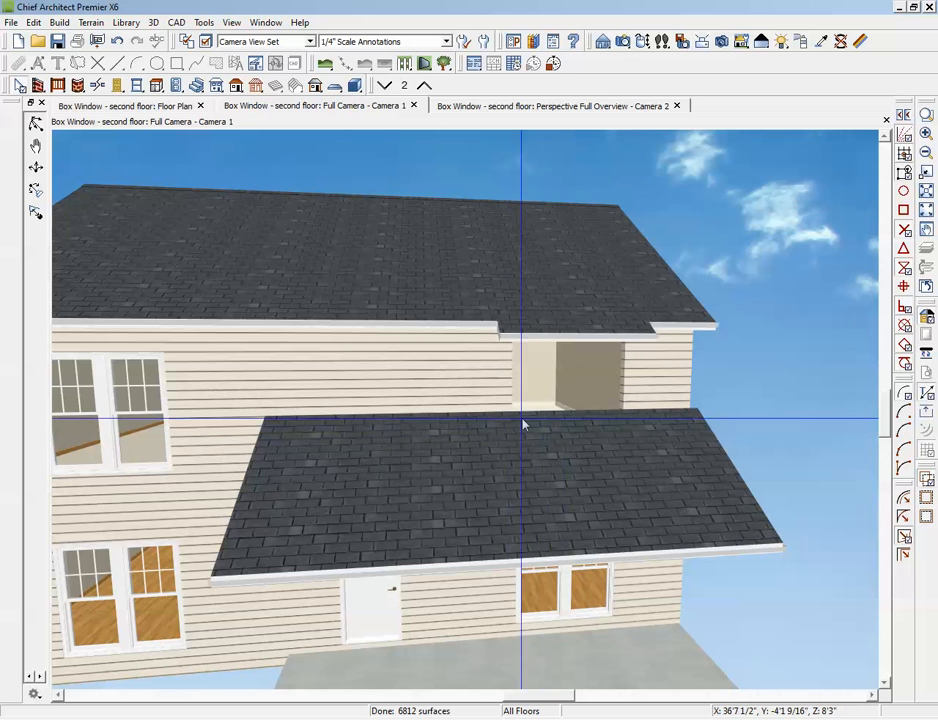
{"action": "key", "text": "ctrl+Tab"}
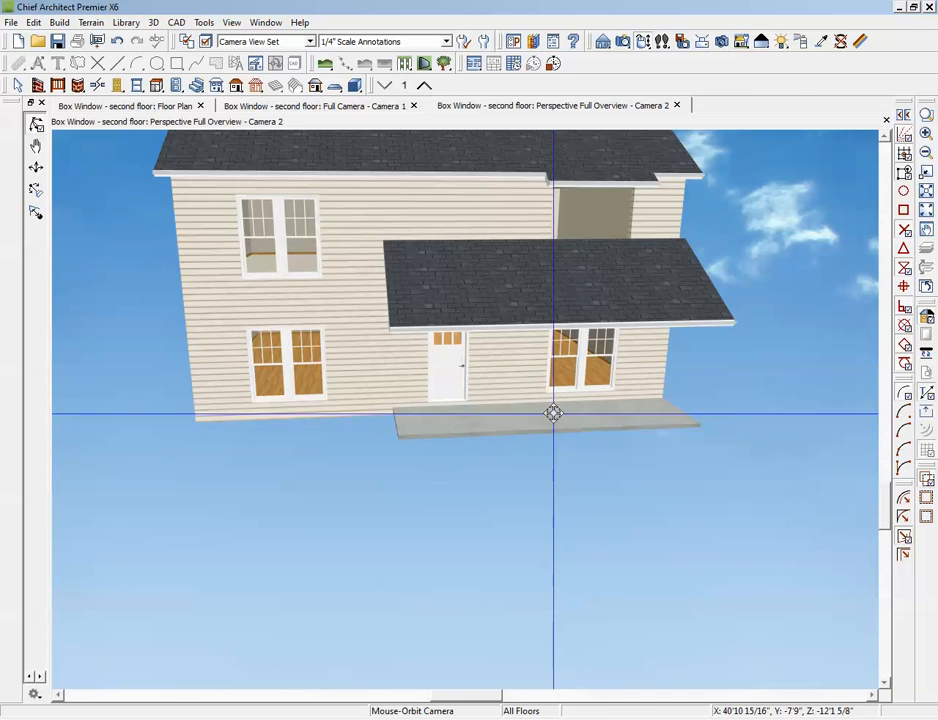
Return to the first-floor plan and show the second floor as a reference overlay around the porch.
{"action": "key", "text": "ctrl+Tab"}
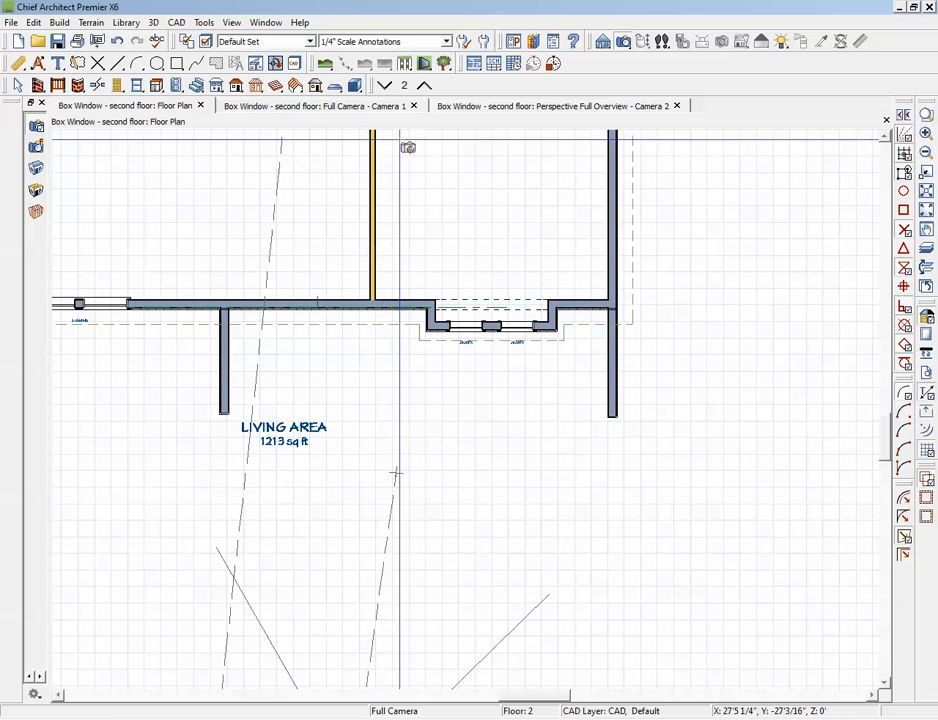
{"action": "left_click", "coordinate": [385, 86]}
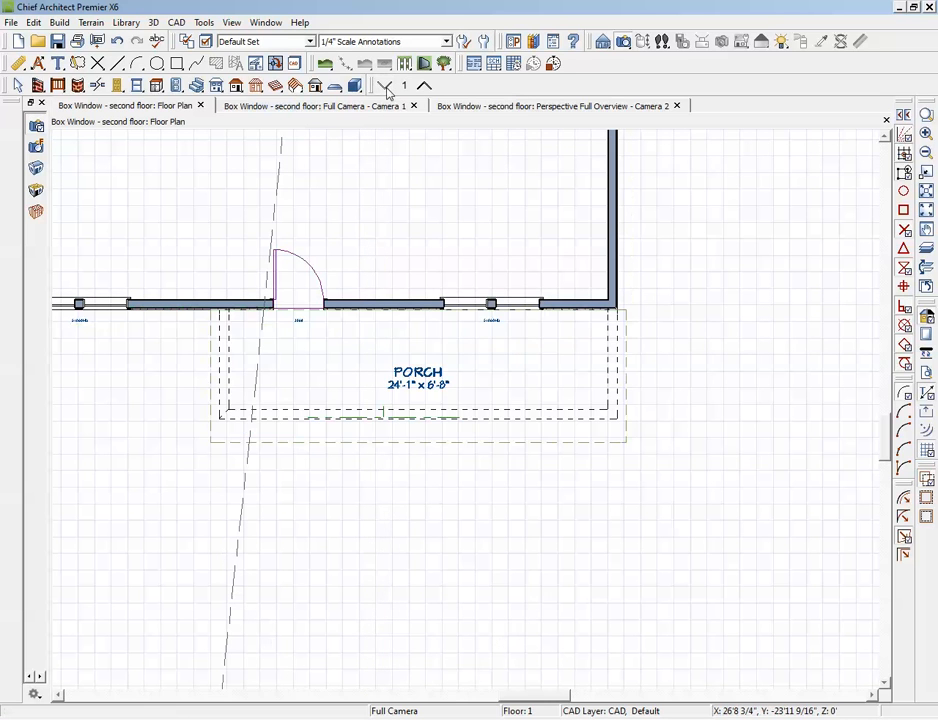
{"action": "key", "text": "Escape"}
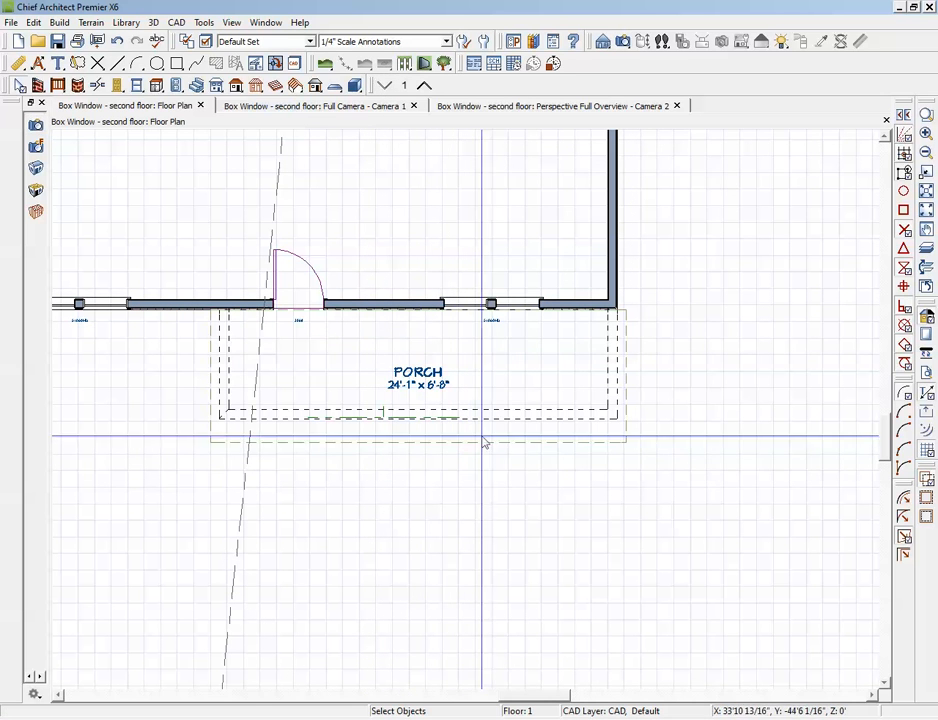
{"action": "left_click", "coordinate": [904, 306]}
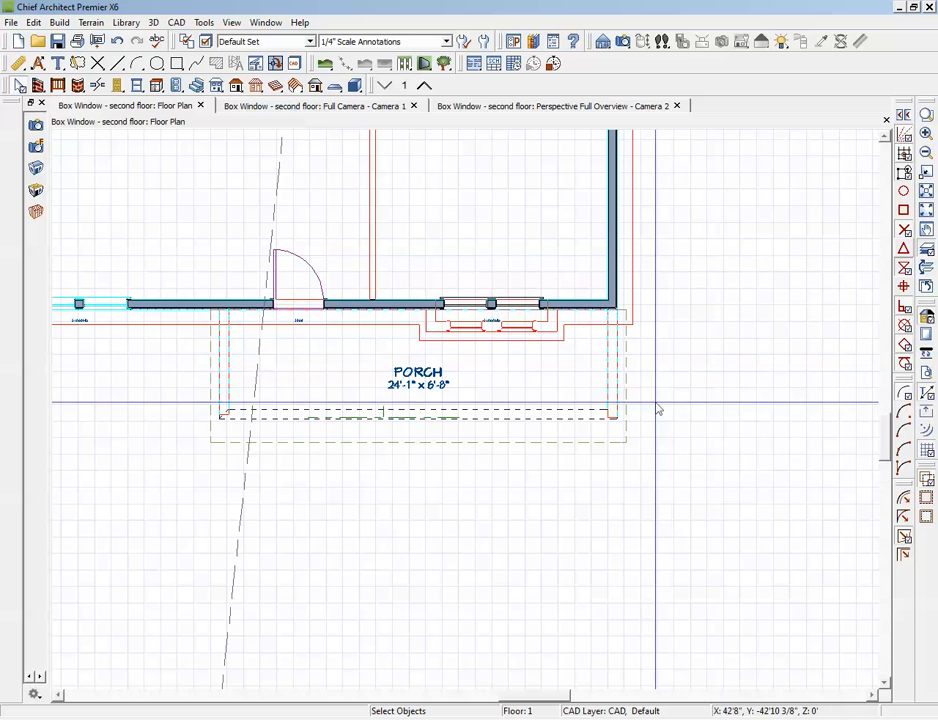
{"action": "scroll", "coordinate": [575, 340], "scroll_direction": "up", "scroll_amount": 2}
{"action": "scroll", "coordinate": [575, 340], "scroll_direction": "up", "scroll_amount": 1}
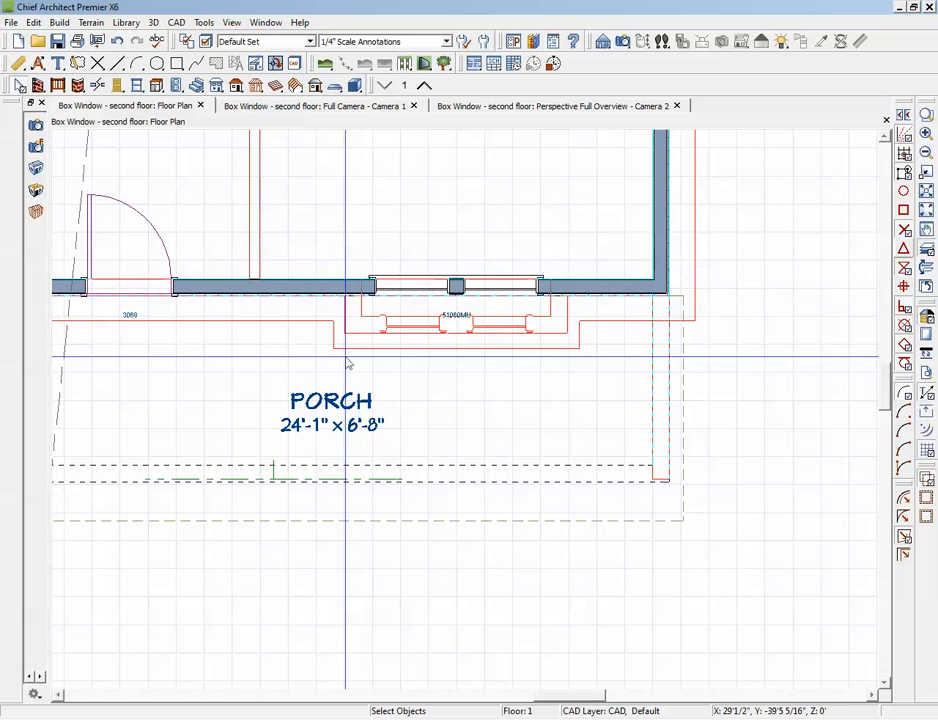
Add a break in the porch roof plane's wall-side edge at the left side wall of the boxed-out window.
{"action": "left_click", "coordinate": [437, 520]}
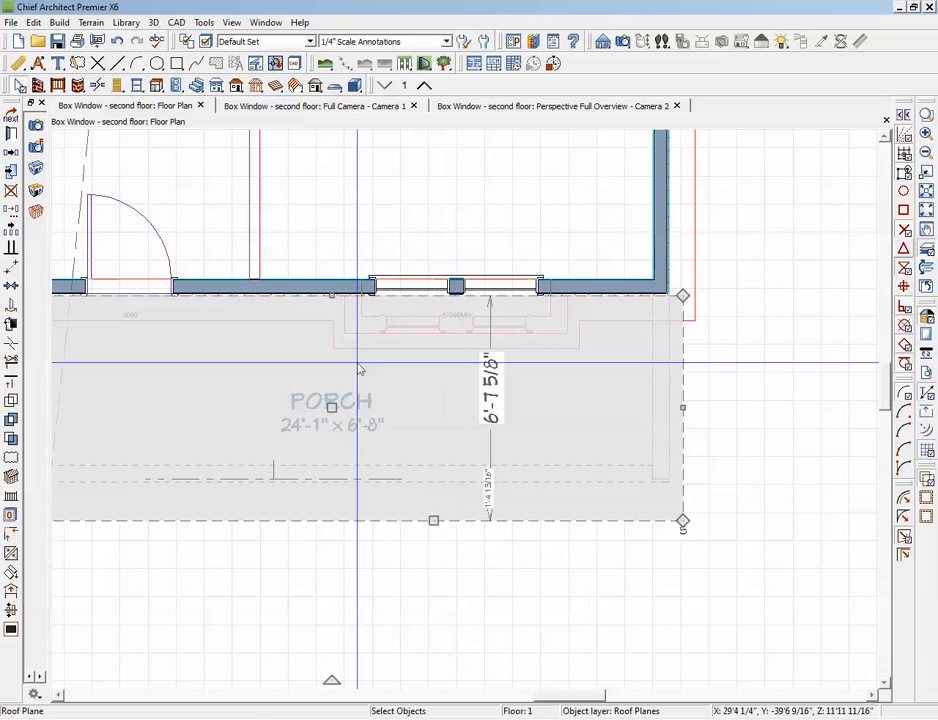
{"action": "left_click", "coordinate": [12, 345]}
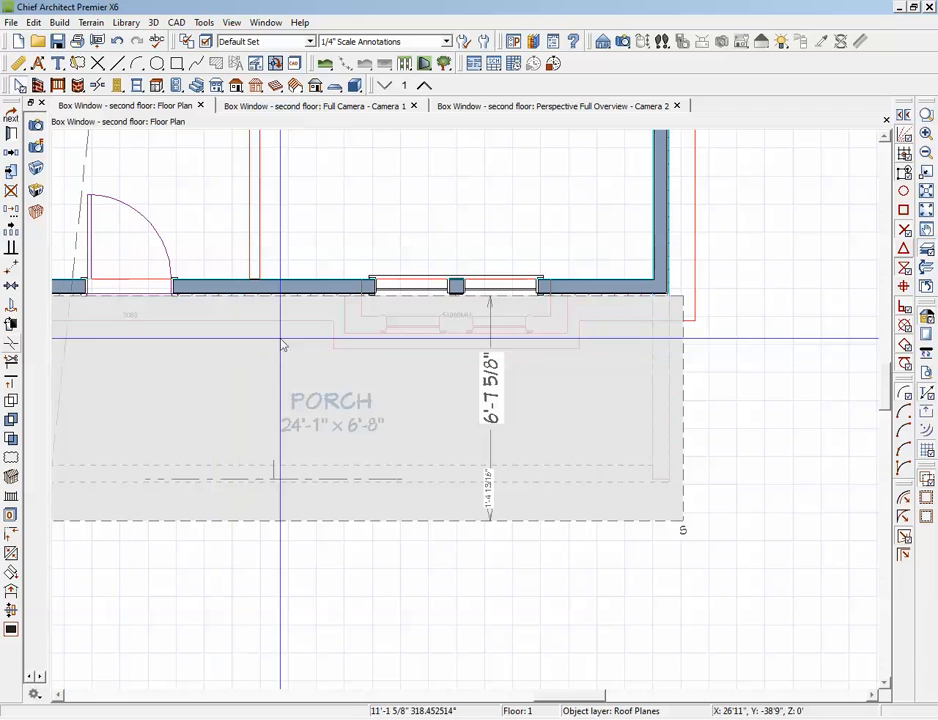
{"action": "left_click", "coordinate": [340, 297]}
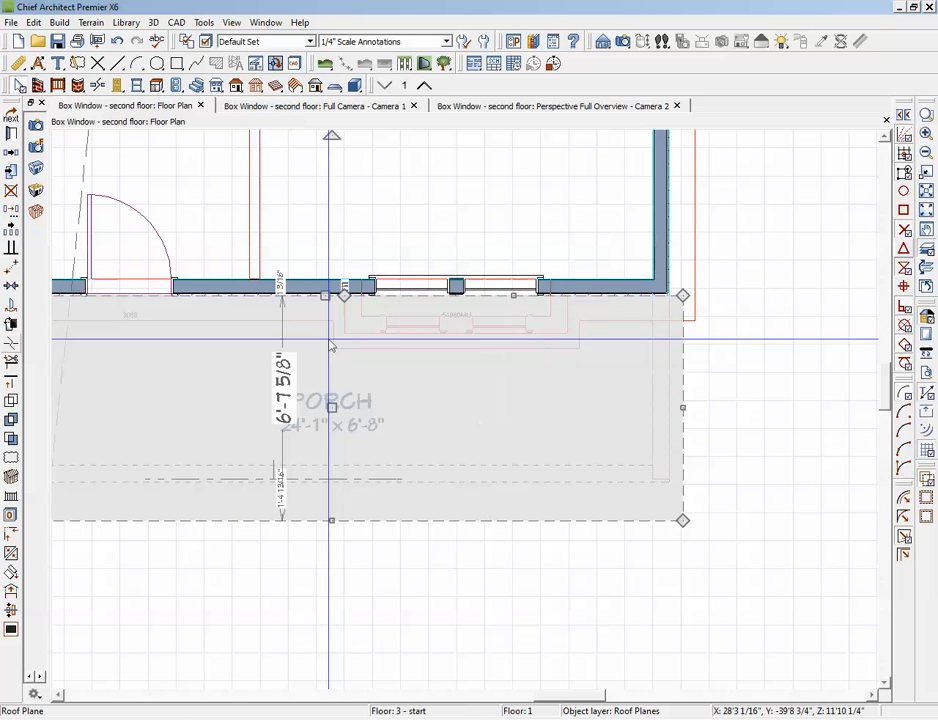
Break the porch roof plane's wall-side edge at the boxed-out window's right side wall and pull the middle segment out to the window's front face.
{"action": "left_click", "coordinate": [12, 345]}
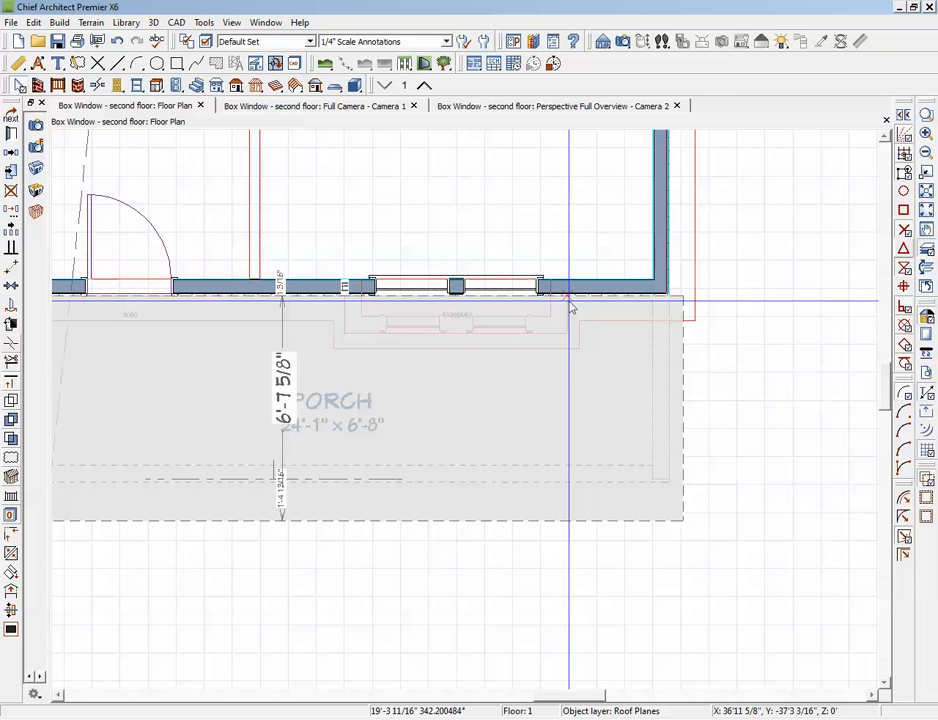
{"action": "left_click", "coordinate": [569, 300]}
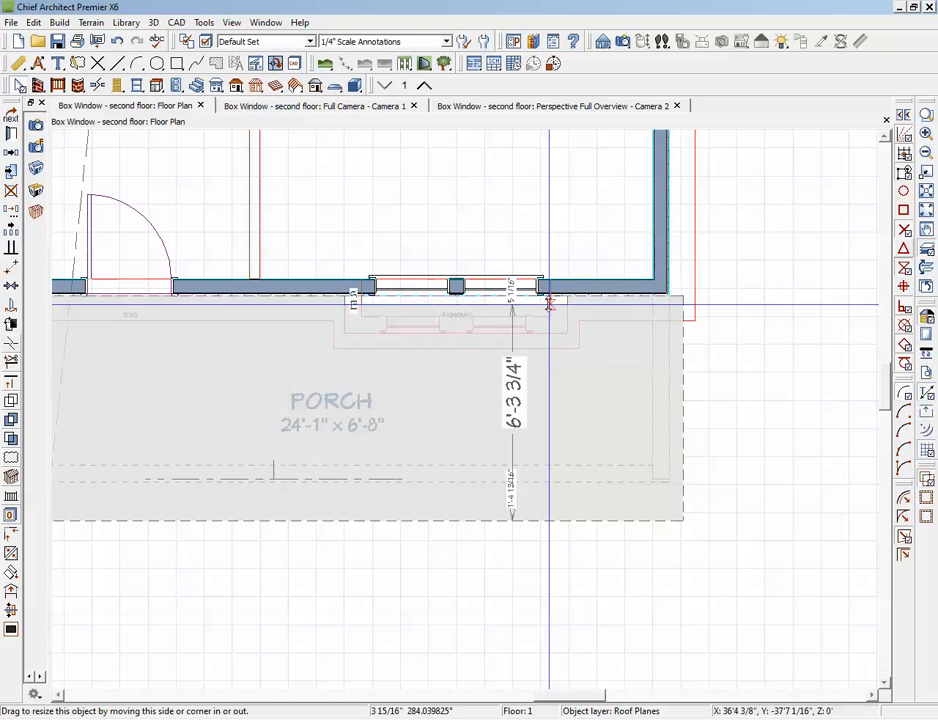
{"action": "left_click_drag", "start_coordinate": [549, 302], "coordinate": [552, 334]}
{"action": "left_click", "coordinate": [726, 420]}
Examine the notched porch roof in both camera views and the boxed-out walls on the second-floor plan.
{"action": "key", "text": "ctrl+Tab"}
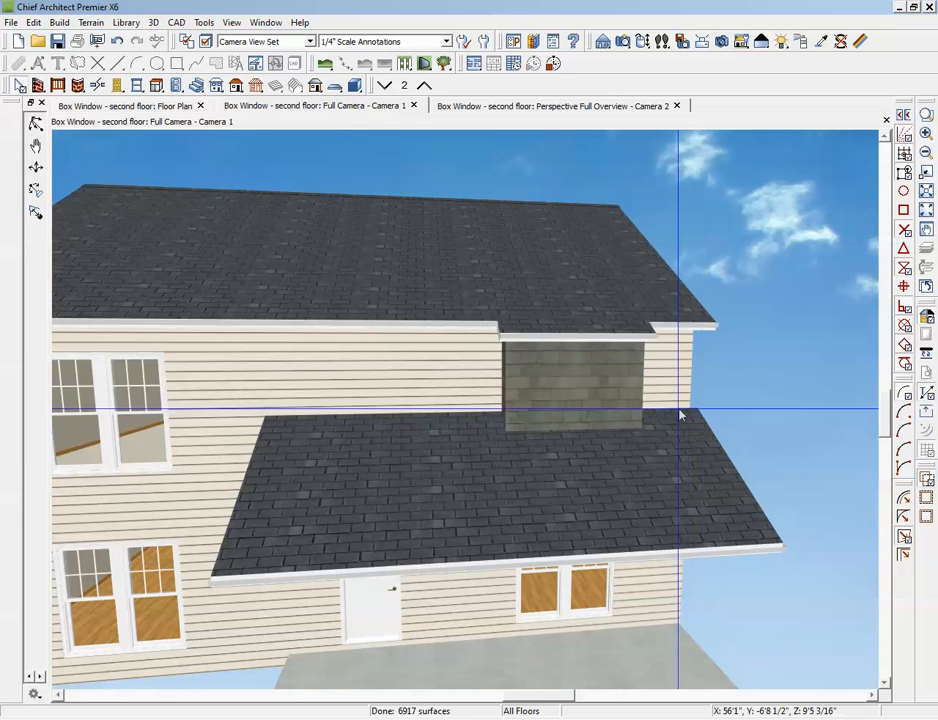
{"action": "key", "text": "ctrl+Tab"}
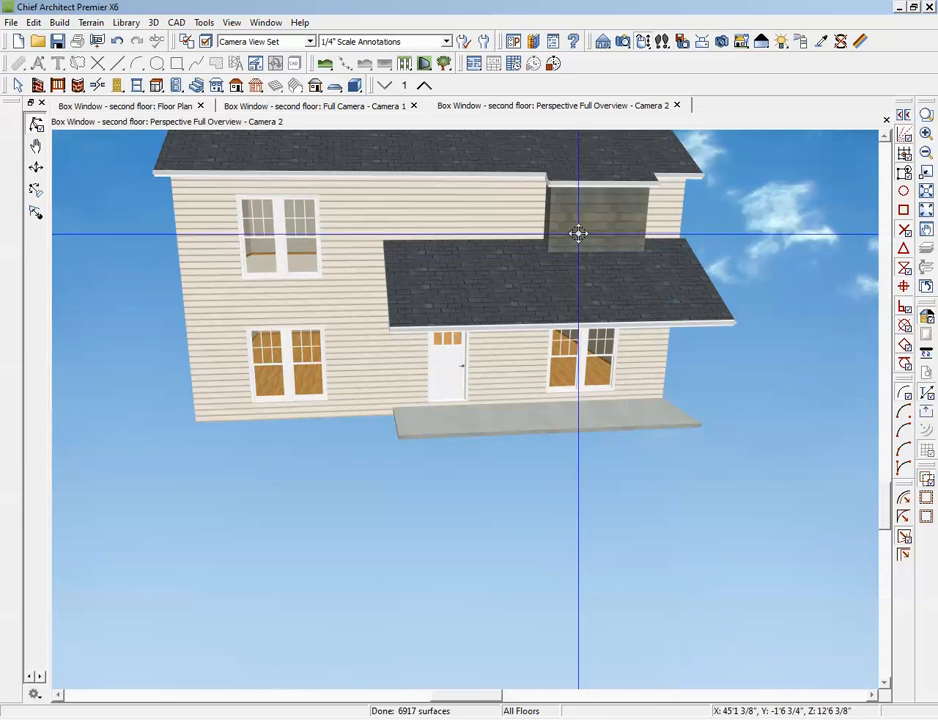
{"action": "key", "text": "ctrl+Tab"}
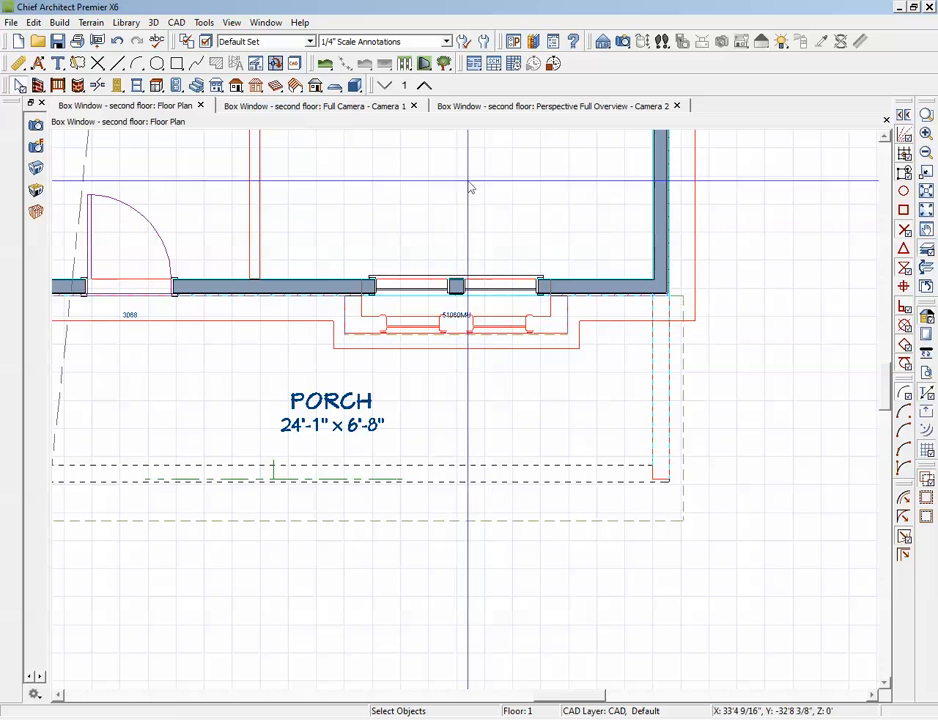
{"action": "left_click", "coordinate": [426, 86]}
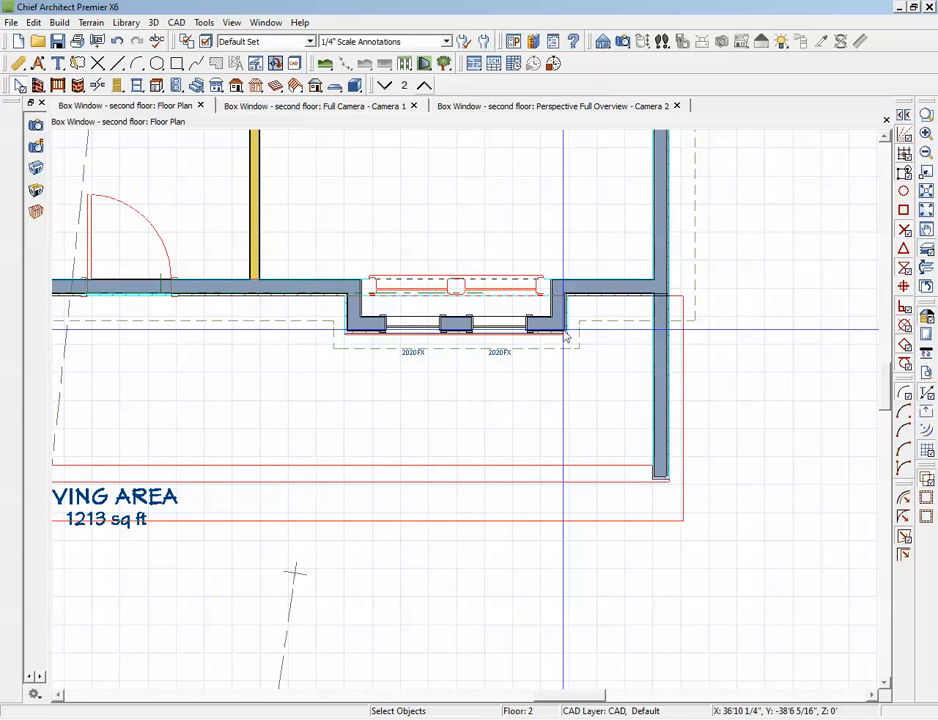
Try to lower the top edge of the boxed-out window's front wall to the porch roof line in the camera view.
{"action": "key", "text": "ctrl+Tab"}
{"action": "left_click", "coordinate": [578, 391]}
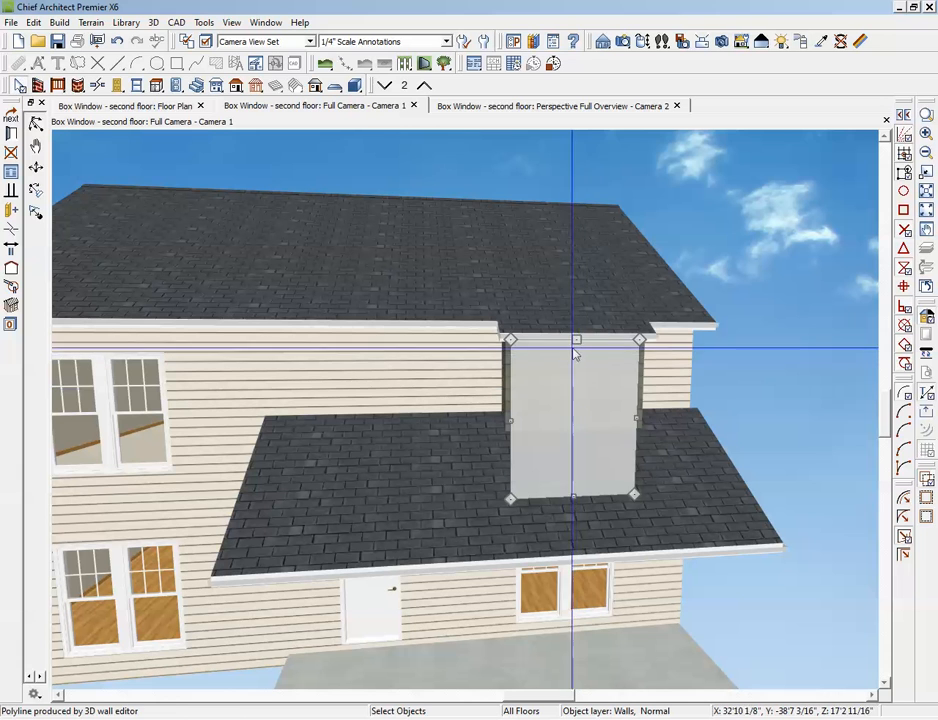
{"action": "left_click_drag", "start_coordinate": [575, 350], "coordinate": [574, 429]}
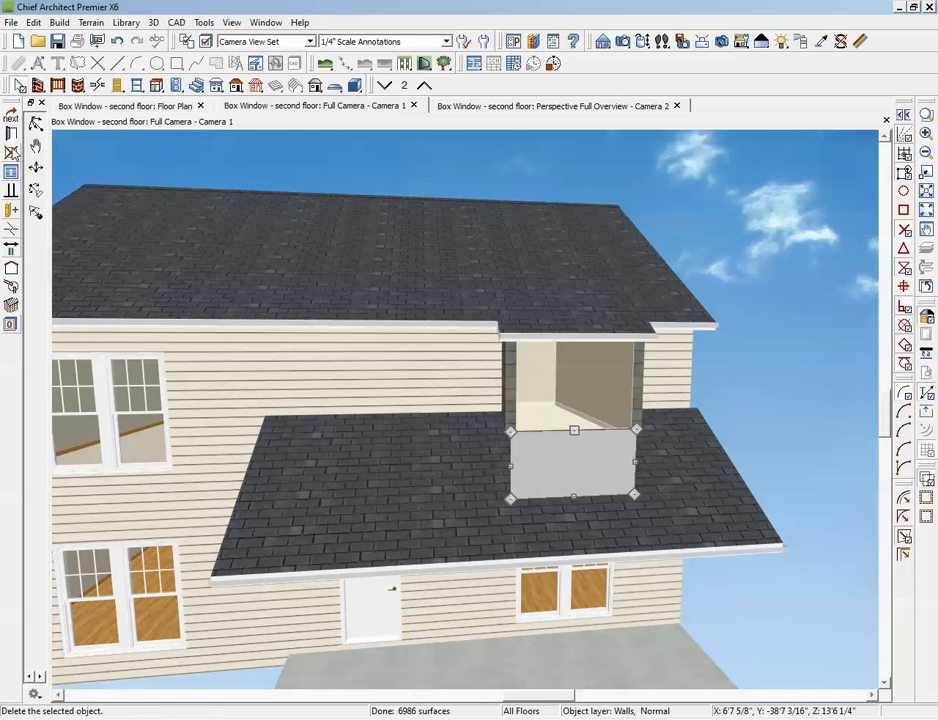
Reset the boxed-out front wall to its default wall top height.
{"action": "double_click", "coordinate": [167, 323]}
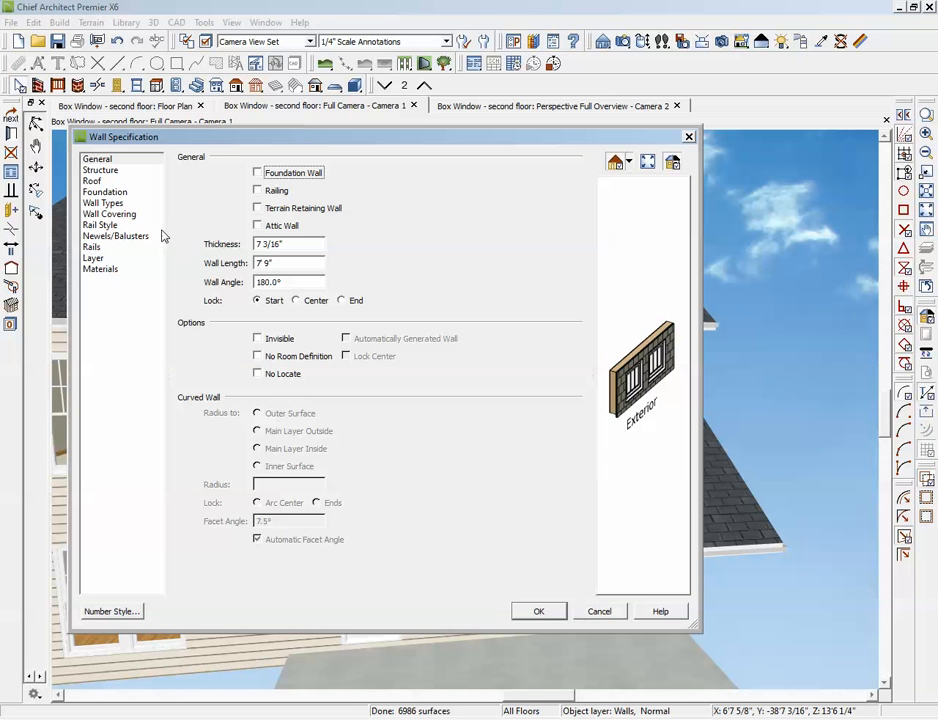
{"action": "left_click", "coordinate": [99, 170]}
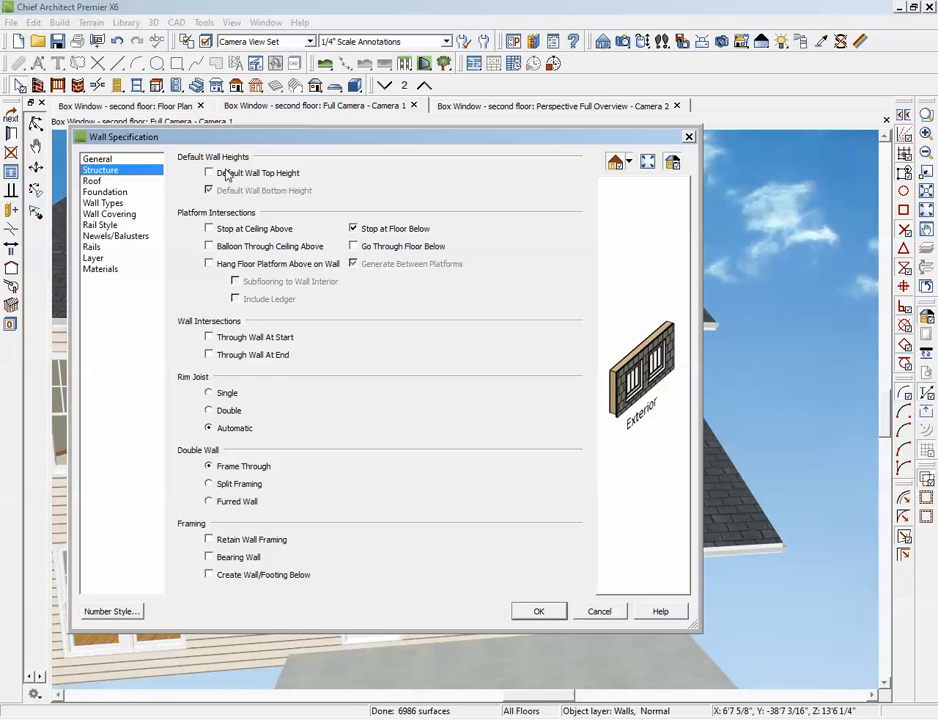
{"action": "left_click", "coordinate": [227, 174]}
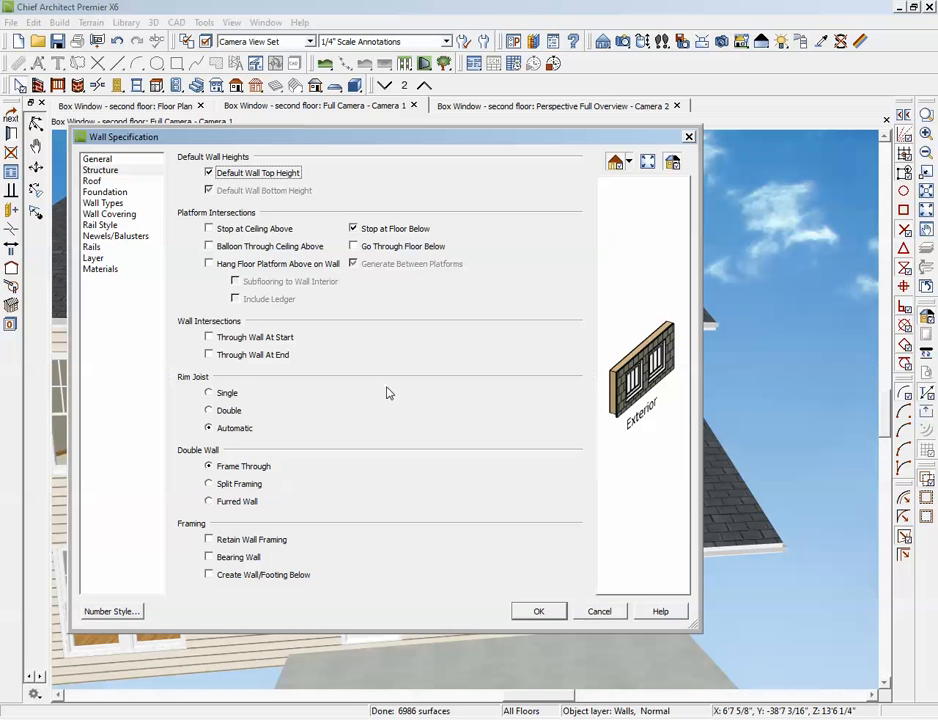
{"action": "left_click", "coordinate": [538, 611]}
Look over the rear of the house in the camera views and close the second perspective overview.
{"action": "scroll", "coordinate": [741, 356], "scroll_direction": "down", "scroll_amount": 5}
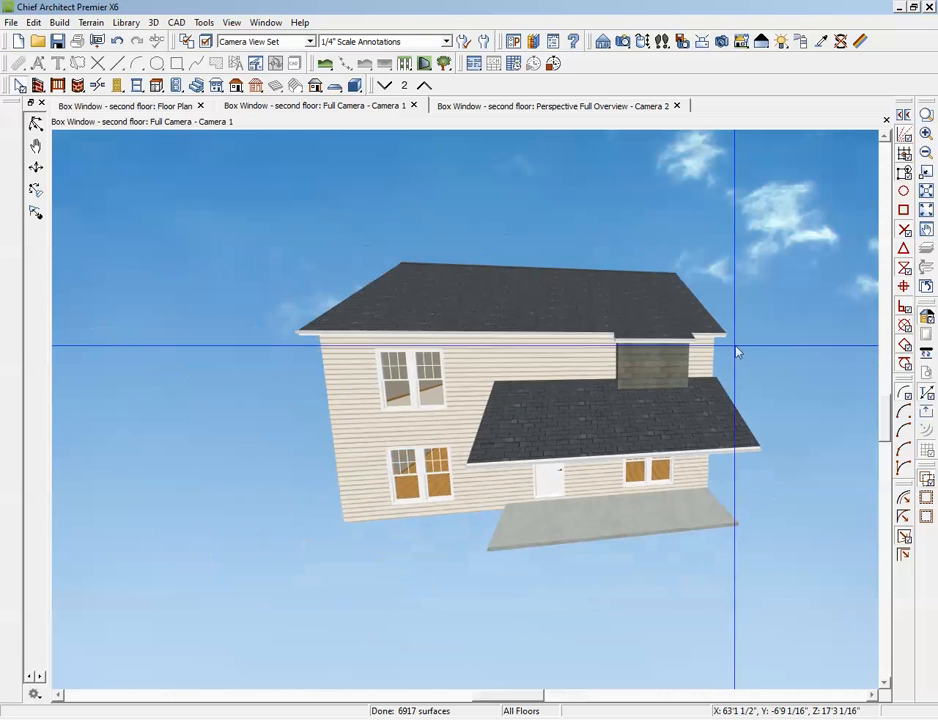
{"action": "scroll", "coordinate": [737, 352], "scroll_direction": "down", "scroll_amount": 1}
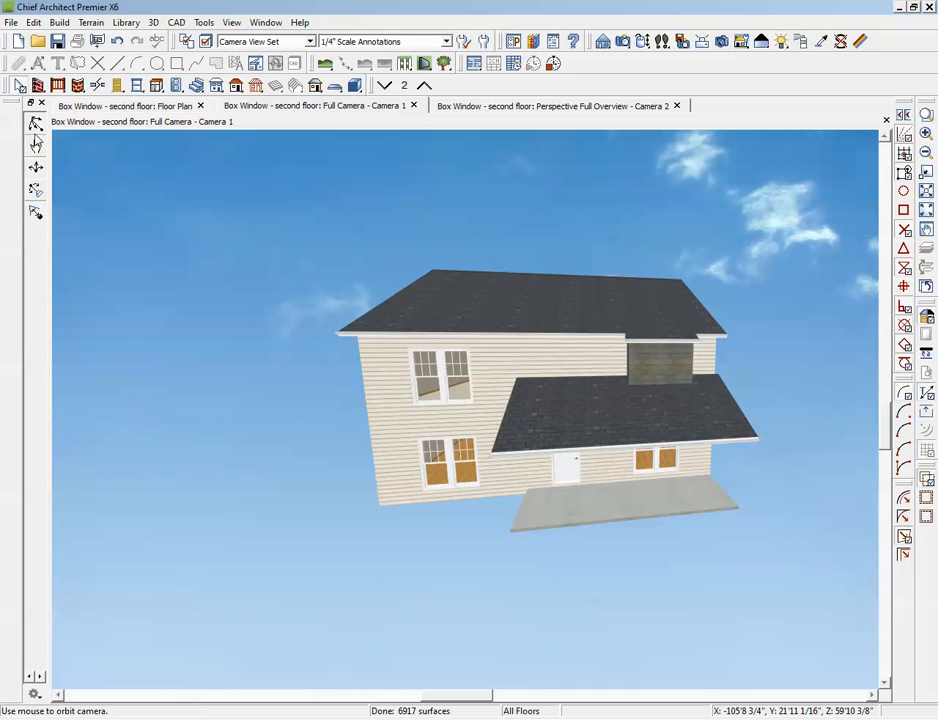
{"action": "left_click_drag", "start_coordinate": [88, 163], "coordinate": [665, 316]}
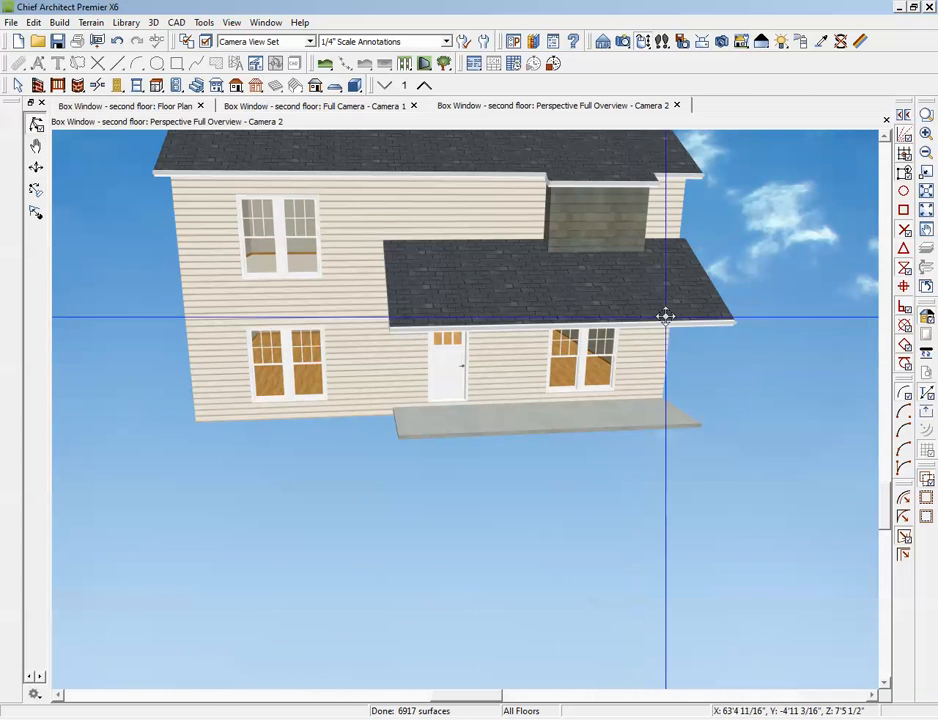
{"action": "left_click", "coordinate": [886, 120]}
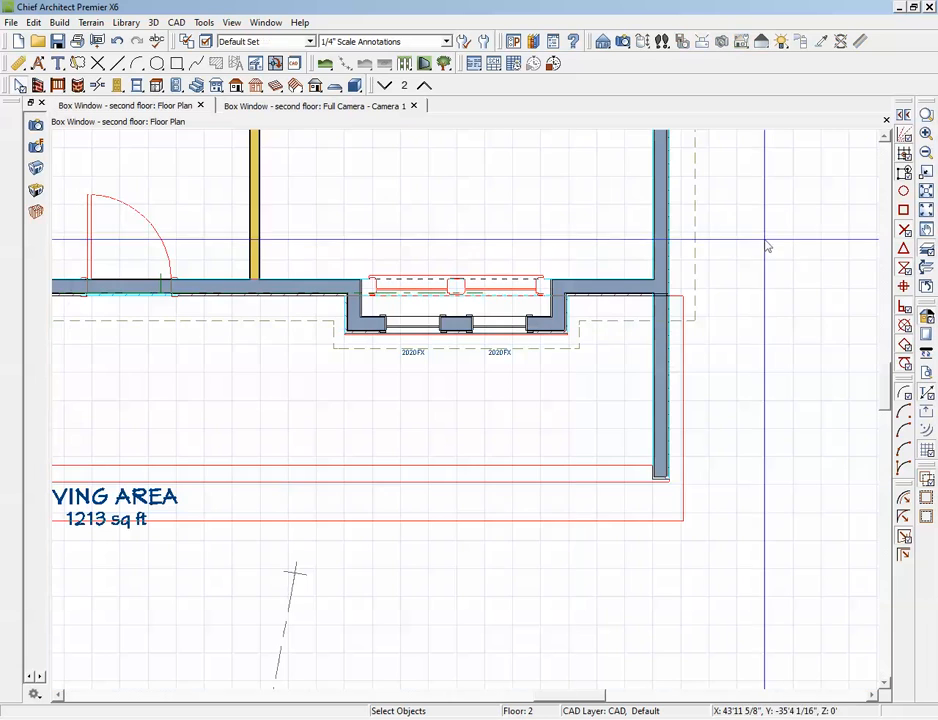
Inspect the floor and ceiling structure settings of the unspecified second-floor room and the master bedroom.
{"action": "left_click", "coordinate": [927, 192]}
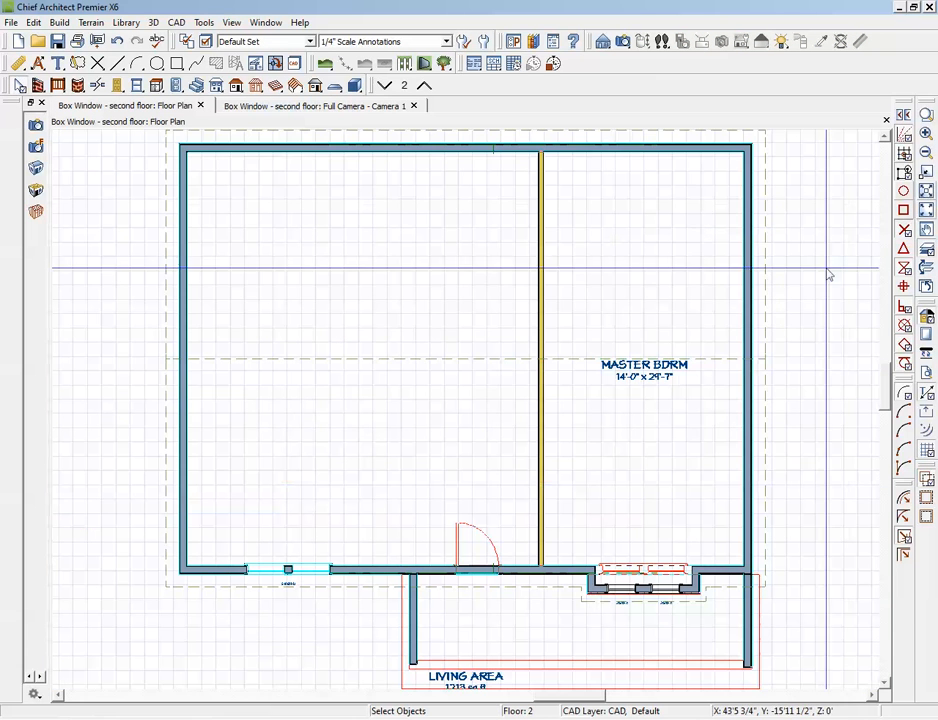
{"action": "double_click", "coordinate": [473, 299]}
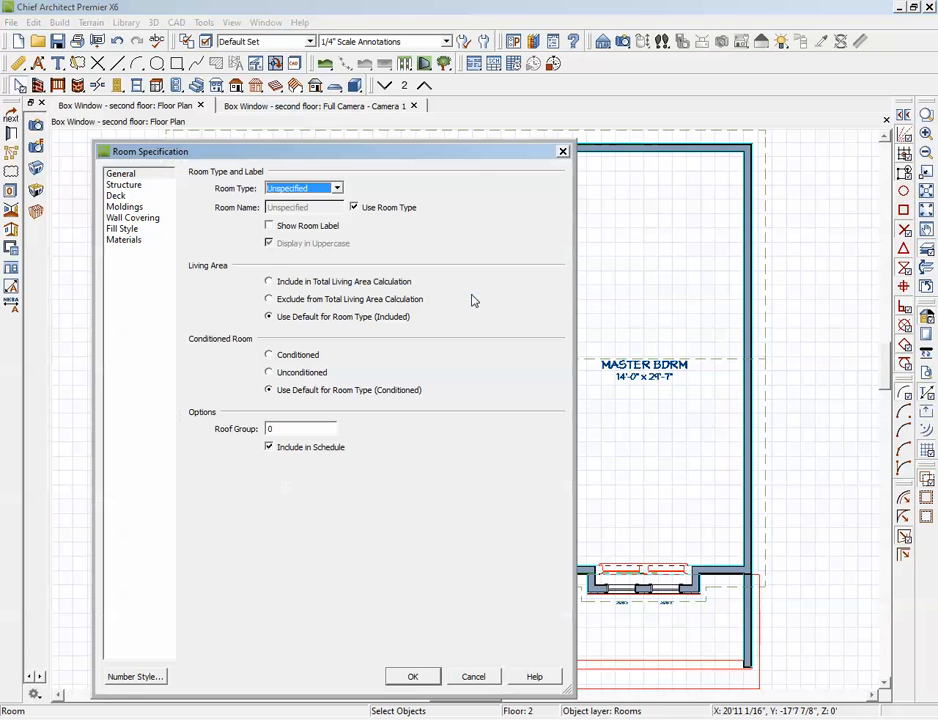
{"action": "left_click", "coordinate": [125, 186]}
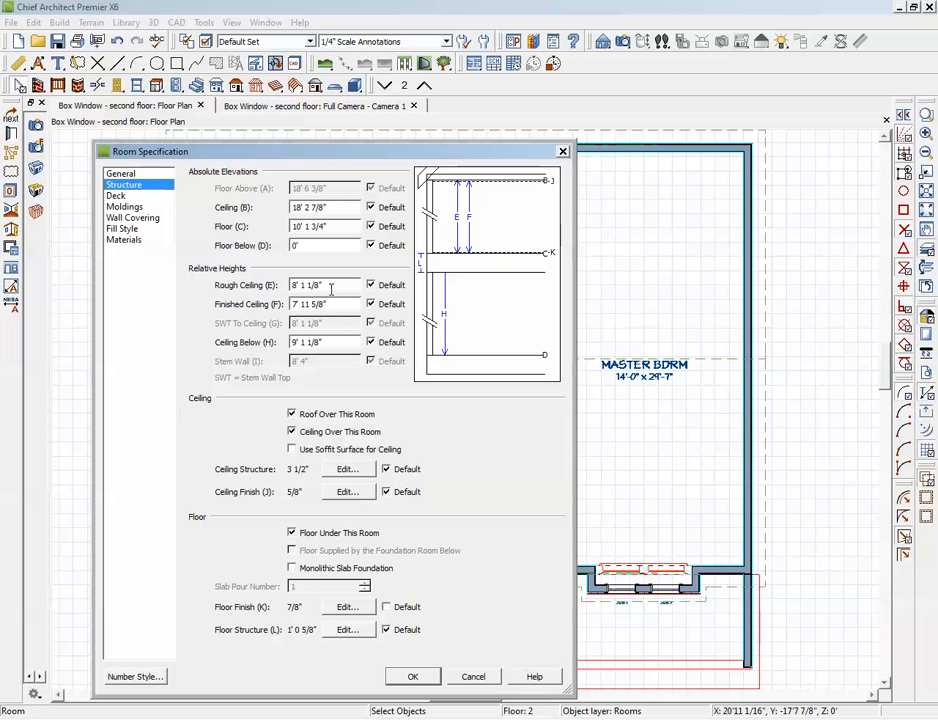
{"action": "left_click", "coordinate": [473, 677]}
{"action": "double_click", "coordinate": [653, 480]}
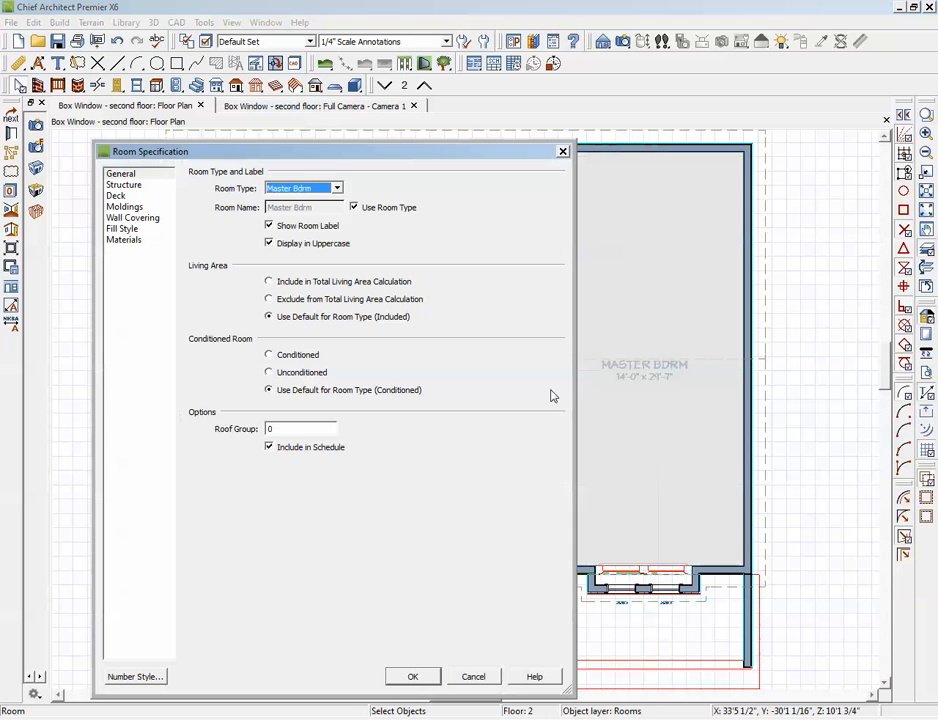
{"action": "left_click", "coordinate": [130, 185]}
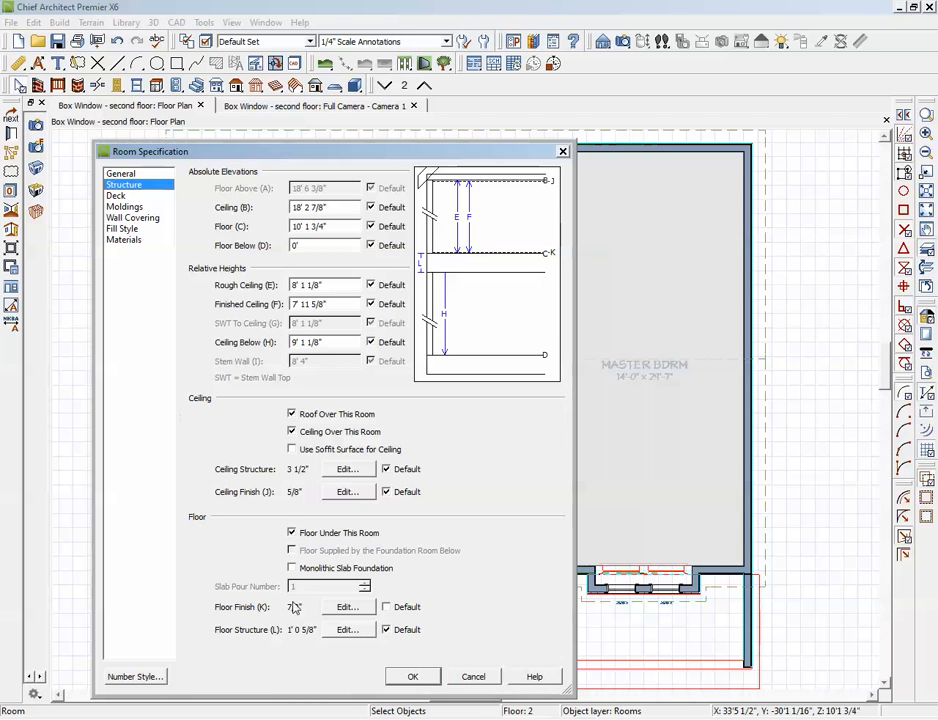
{"action": "left_click", "coordinate": [472, 676]}
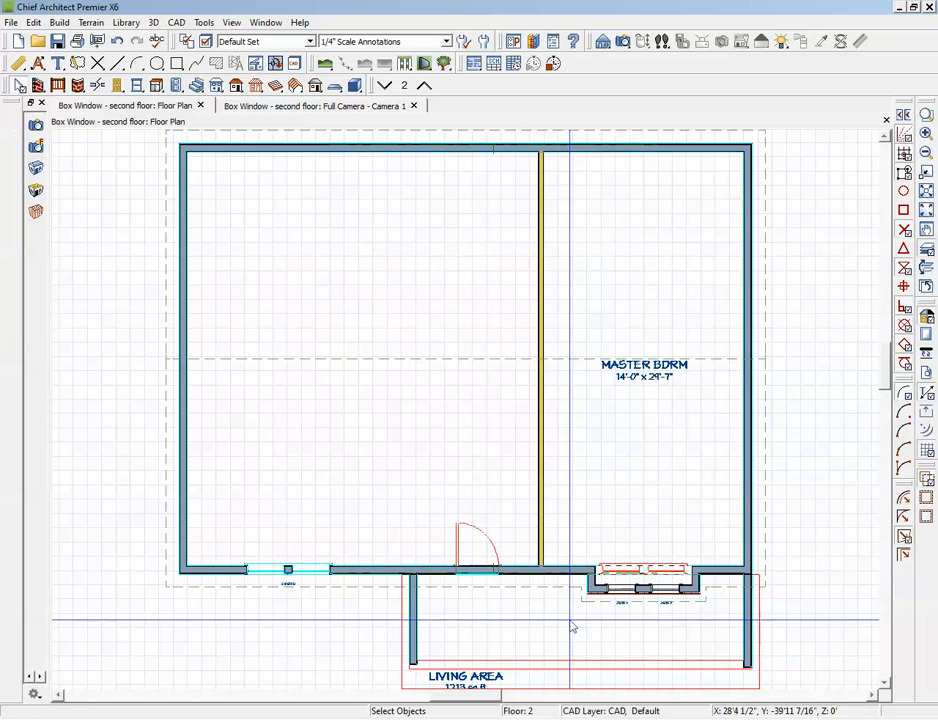
Reset the boxed-out window room's finished ceiling height to its default.
{"action": "scroll", "coordinate": [652, 600], "scroll_direction": "up", "scroll_amount": 4}
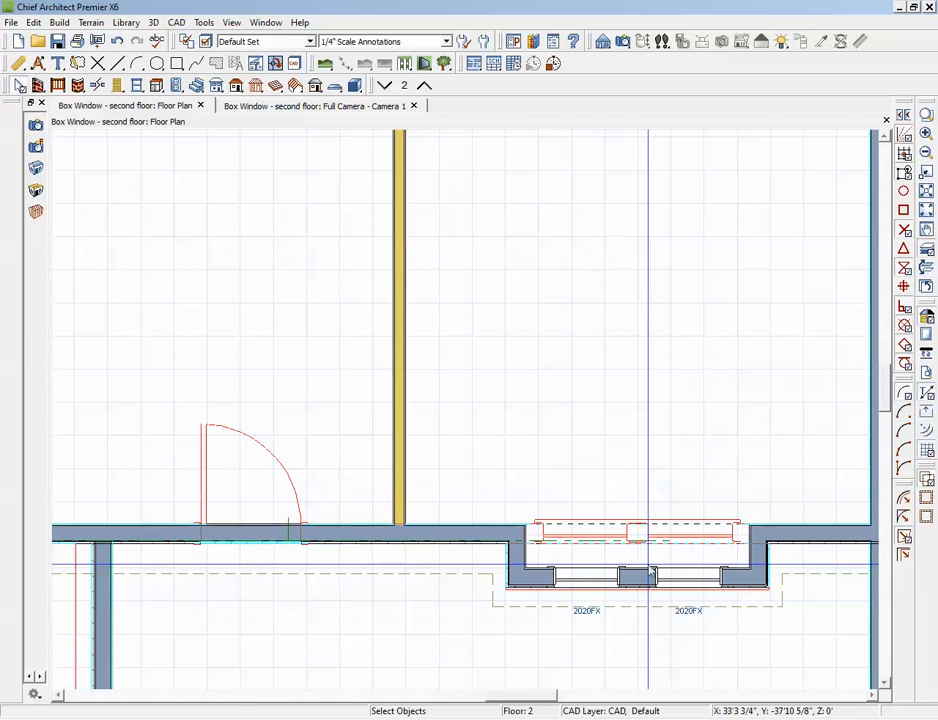
{"action": "left_click", "coordinate": [650, 565]}
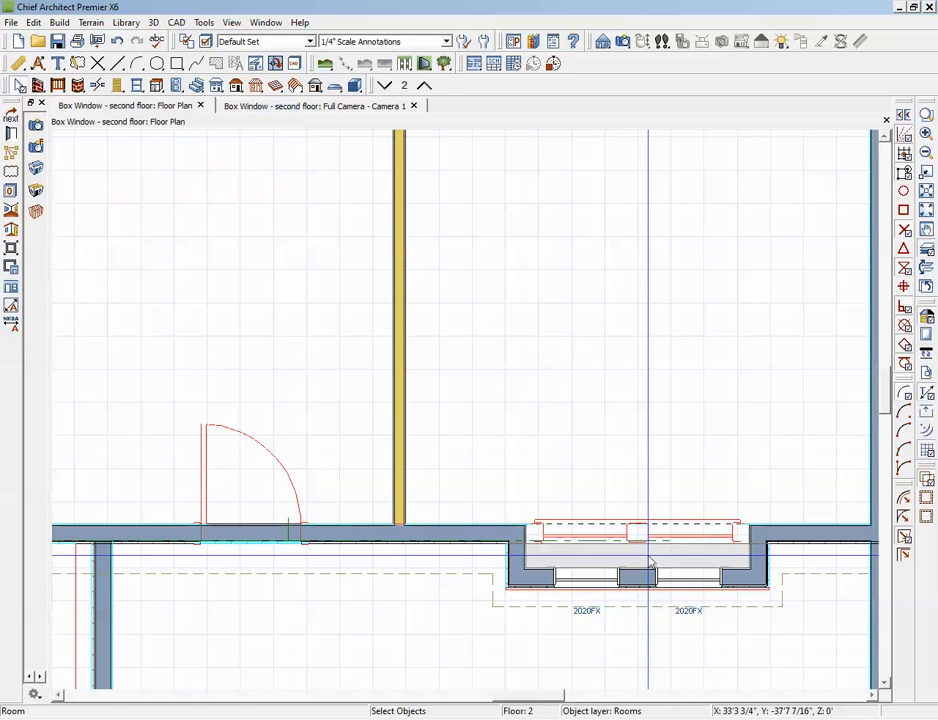
{"action": "left_click", "coordinate": [11, 134]}
{"action": "left_click", "coordinate": [125, 185]}
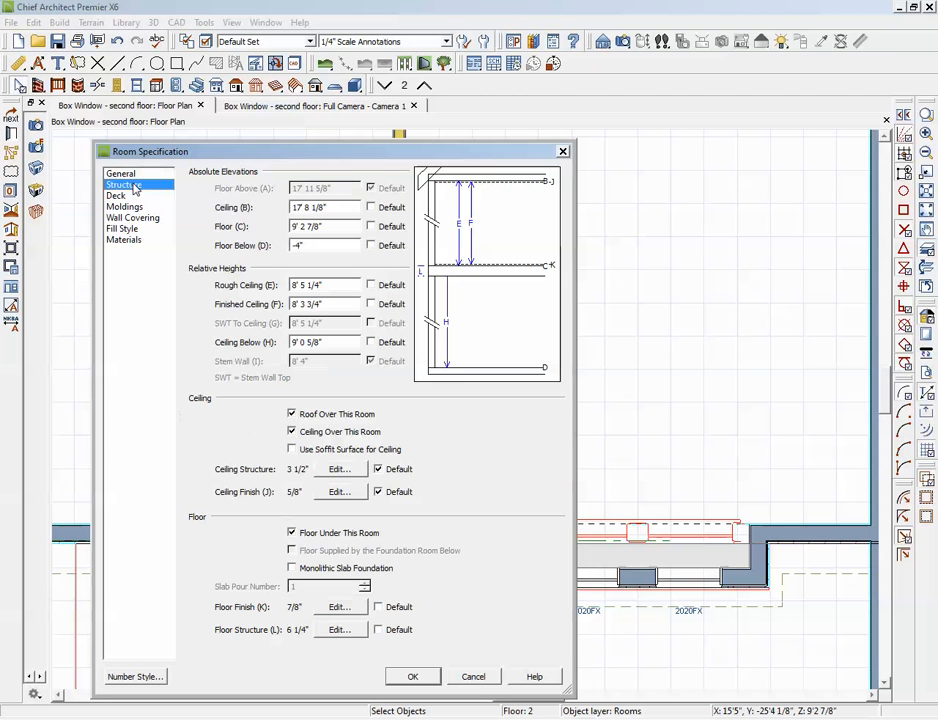
{"action": "left_click", "coordinate": [379, 309]}
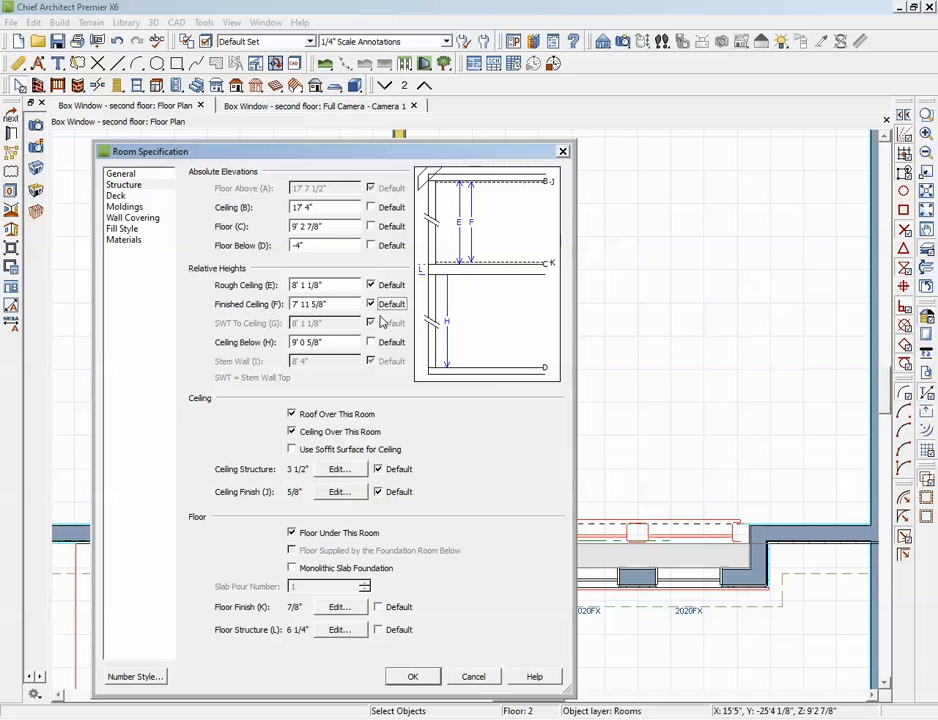
{"action": "left_click", "coordinate": [414, 677]}
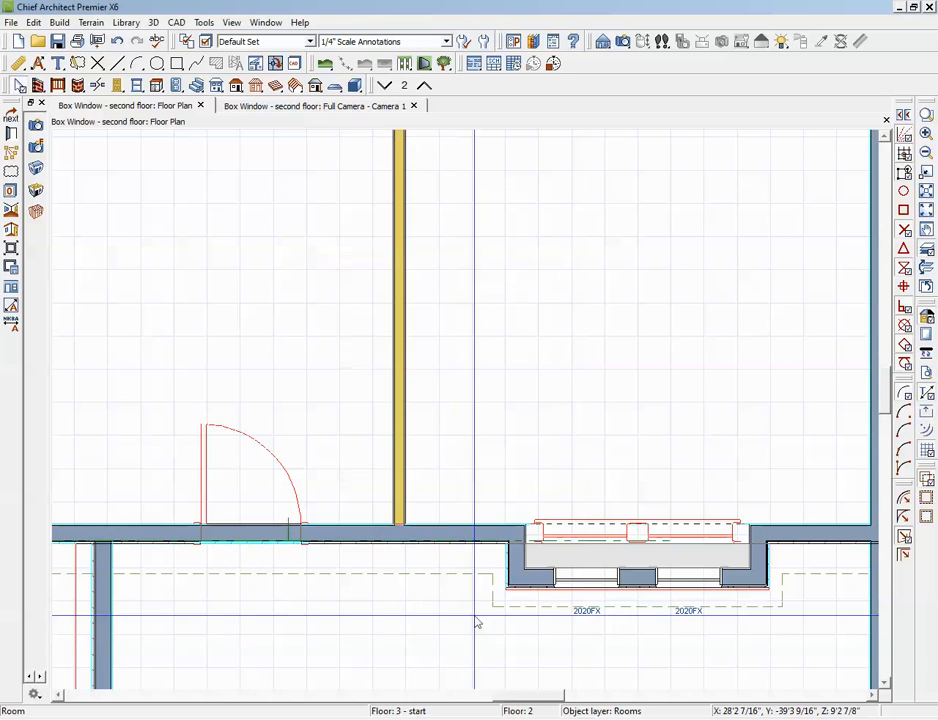
Check the boxed-out window's front wall in the camera view and return to the second-floor plan.
{"action": "left_click", "coordinate": [585, 578]}
{"action": "key", "text": "ctrl+Tab"}
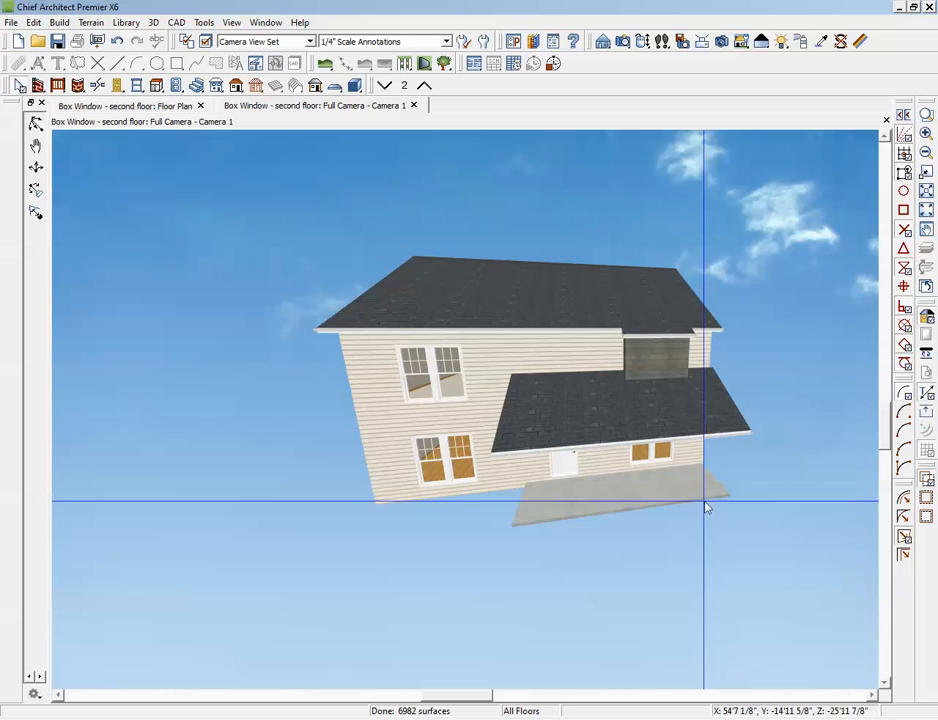
{"action": "scroll", "coordinate": [684, 365], "scroll_direction": "down", "scroll_amount": 10}
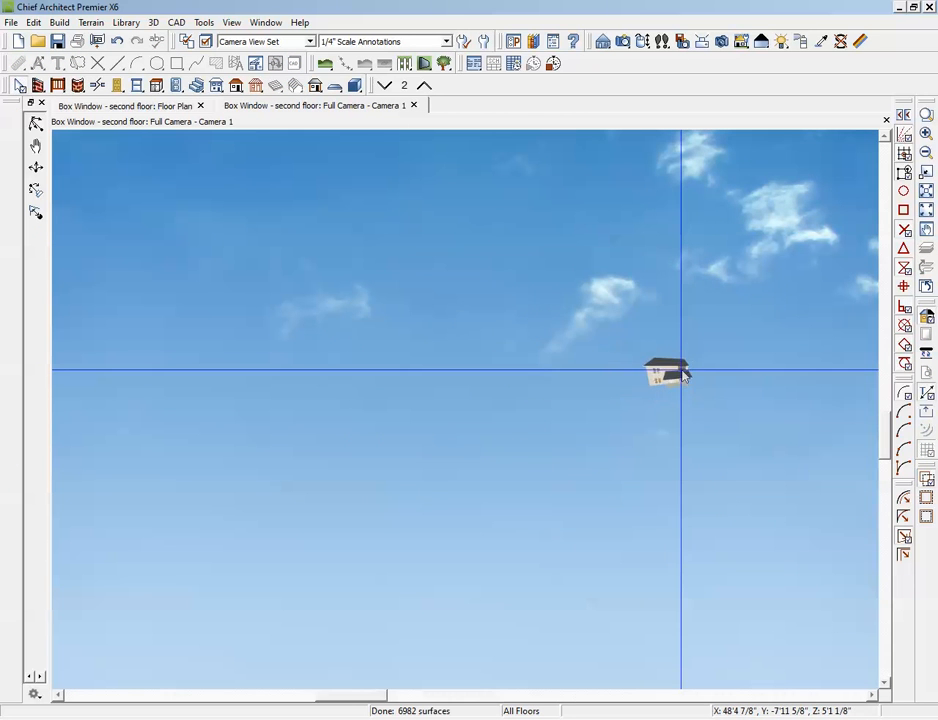
{"action": "scroll", "coordinate": [684, 374], "scroll_direction": "up", "scroll_amount": 10}
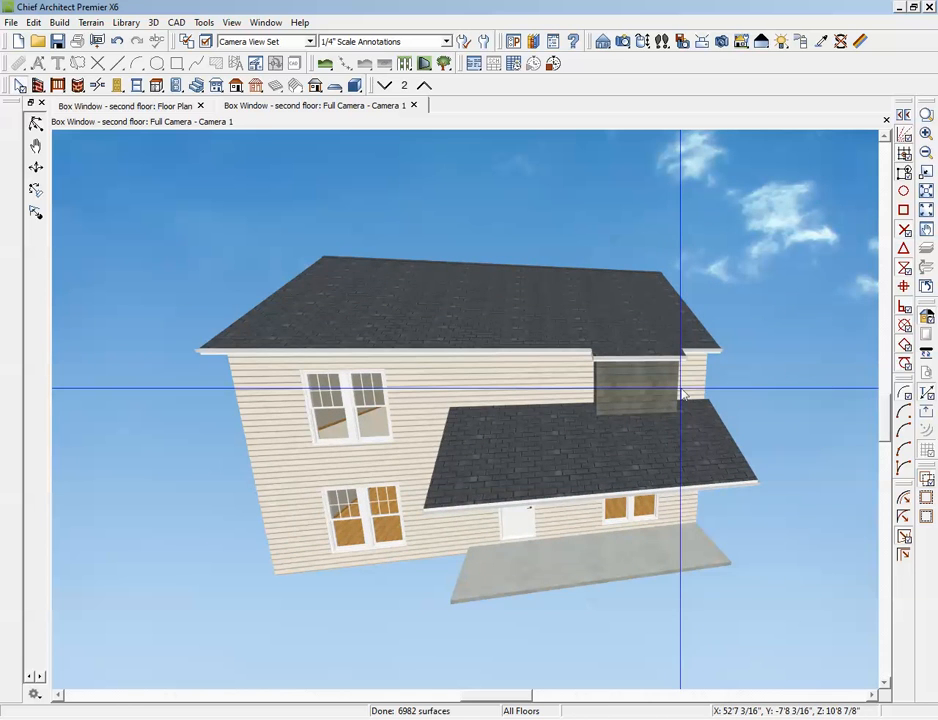
{"action": "key", "text": "ctrl+Tab"}
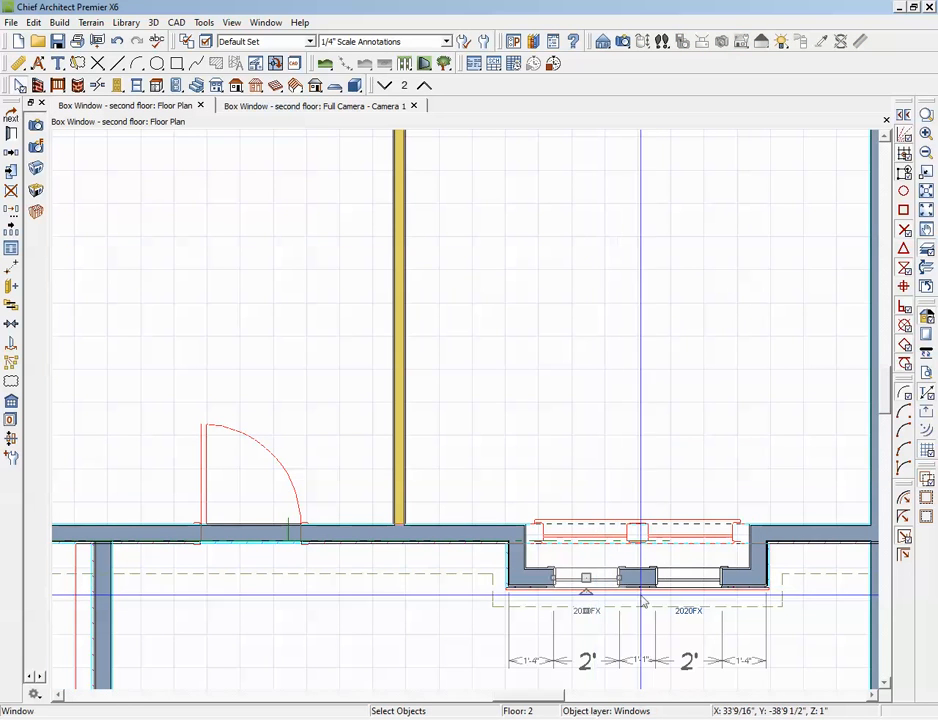
Delete both 2020FX windows from the boxed-out front wall on the second-floor plan.
{"action": "left_click", "coordinate": [693, 585], "text": "shift"}
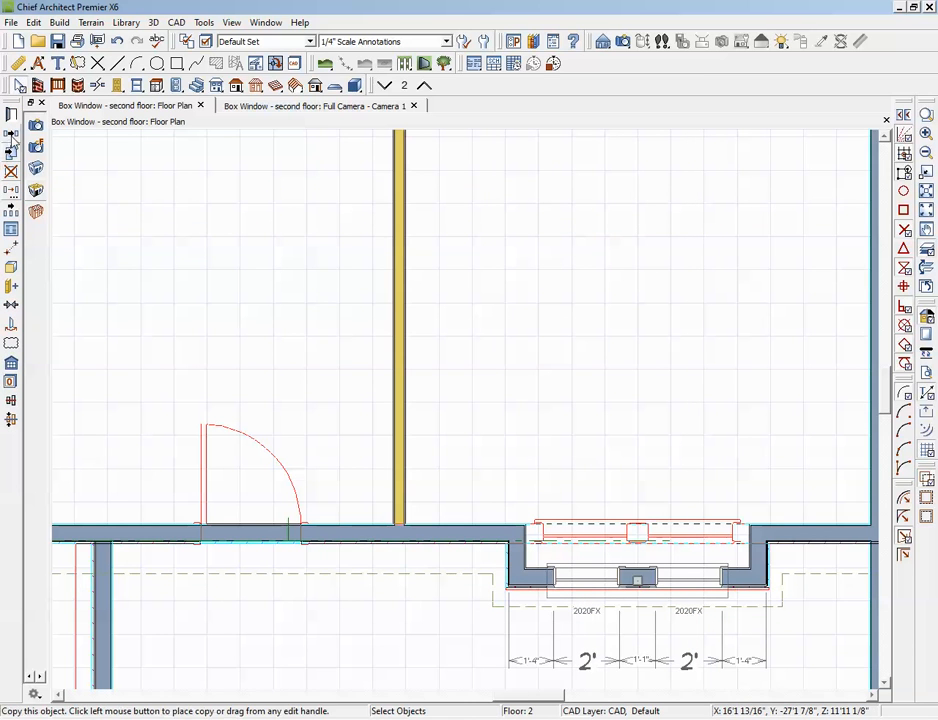
{"action": "left_click", "coordinate": [13, 140]}
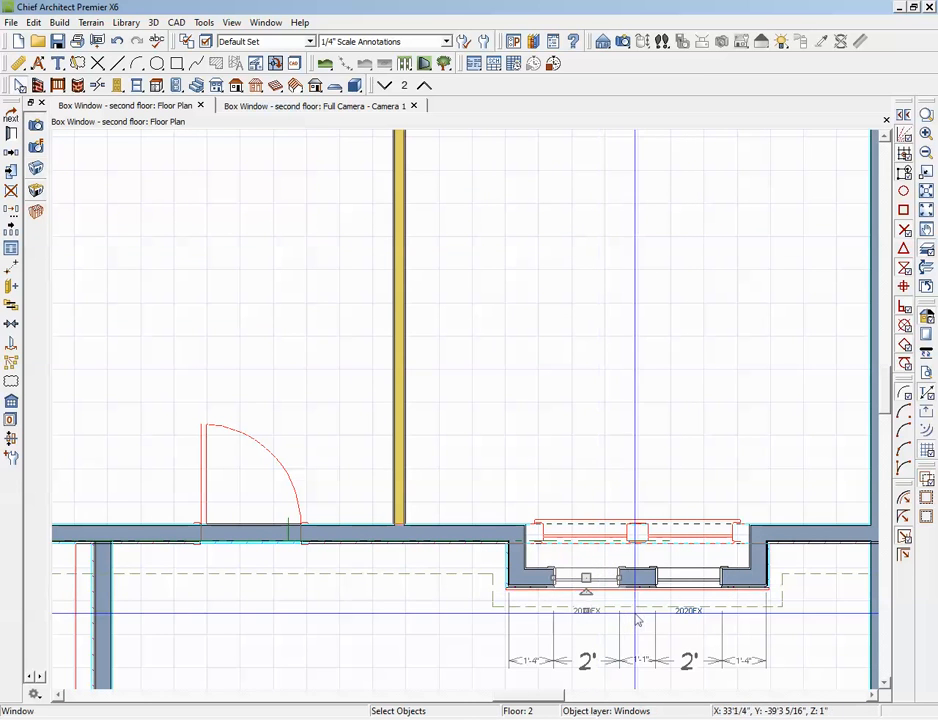
{"action": "key", "text": "Delete"}
{"action": "left_click", "coordinate": [688, 587]}
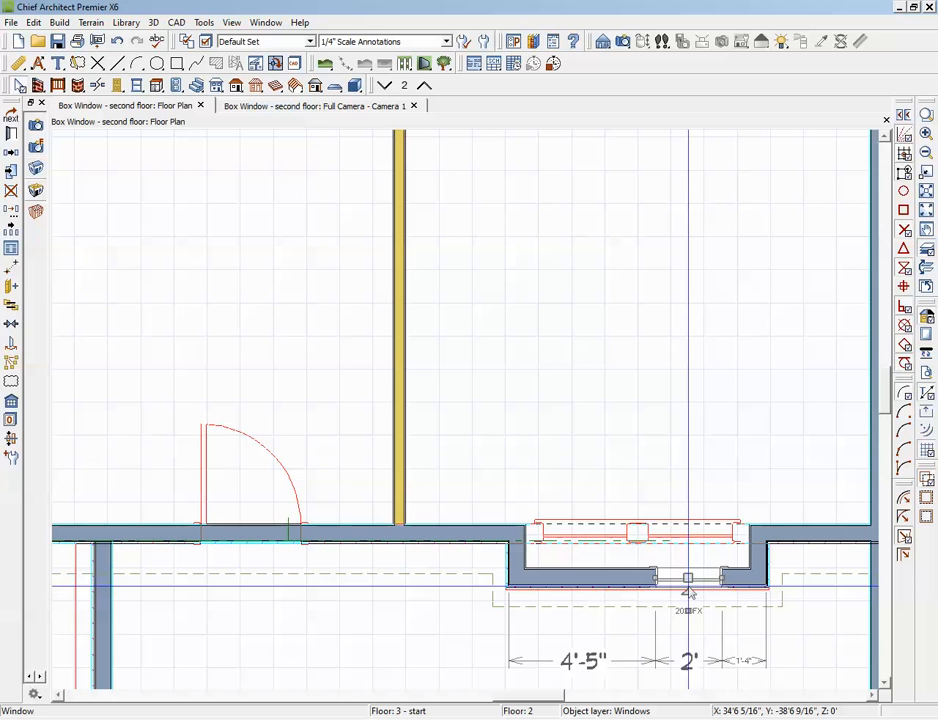
{"action": "key", "text": "Delete"}
Paste the two 2020FX windows in place in the camera view and move them up onto the boxed-out front wall.
{"action": "key", "text": "ctrl+Tab"}
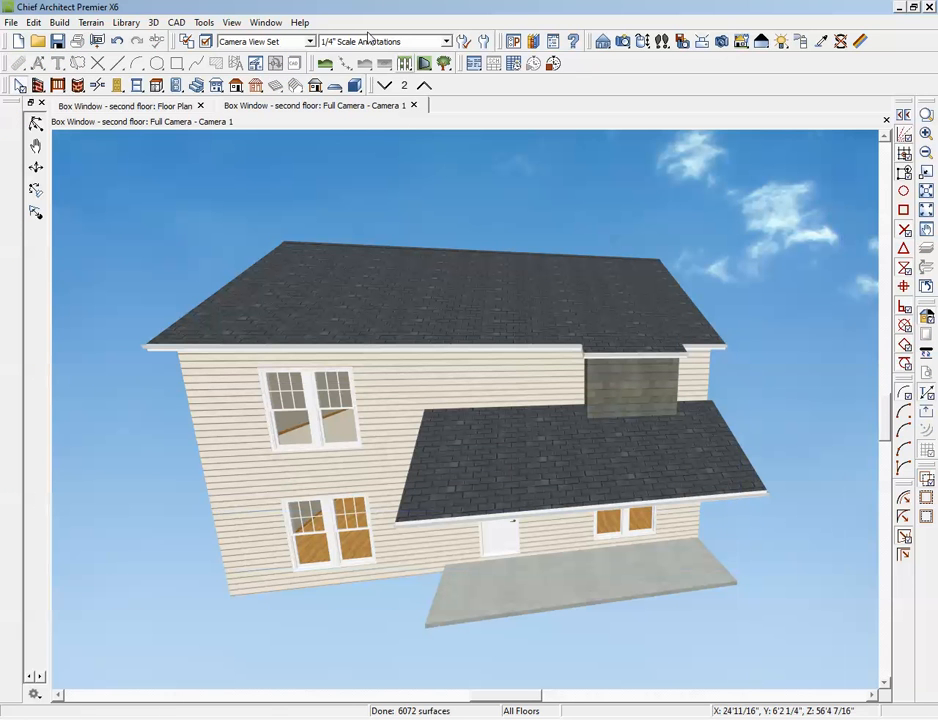
{"action": "left_click", "coordinate": [34, 22]}
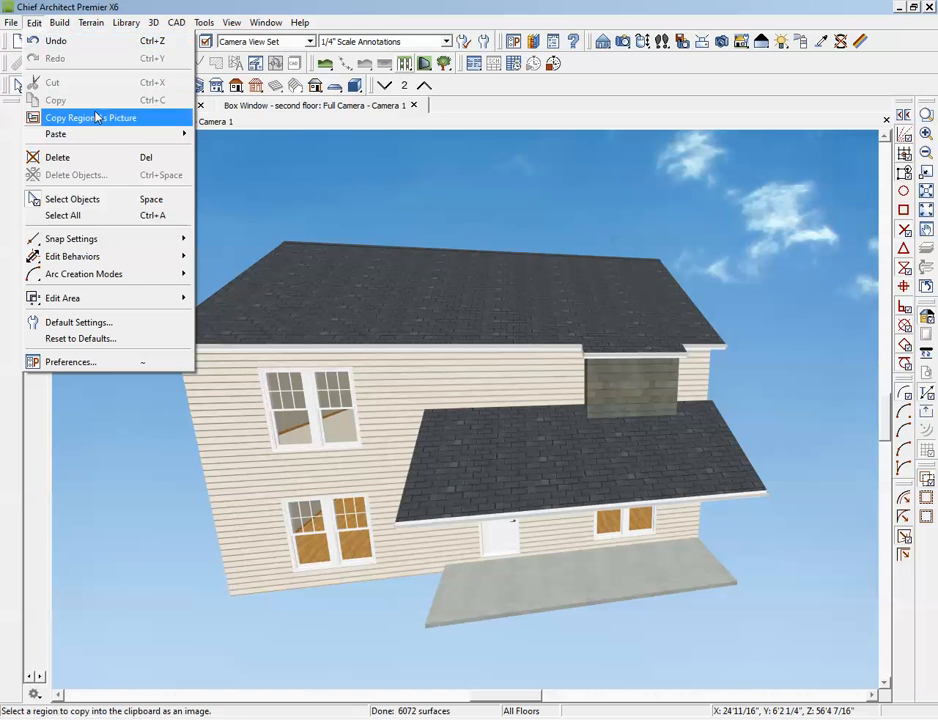
{"action": "mouse_move", "coordinate": [90, 134]}
{"action": "left_click", "coordinate": [252, 155]}
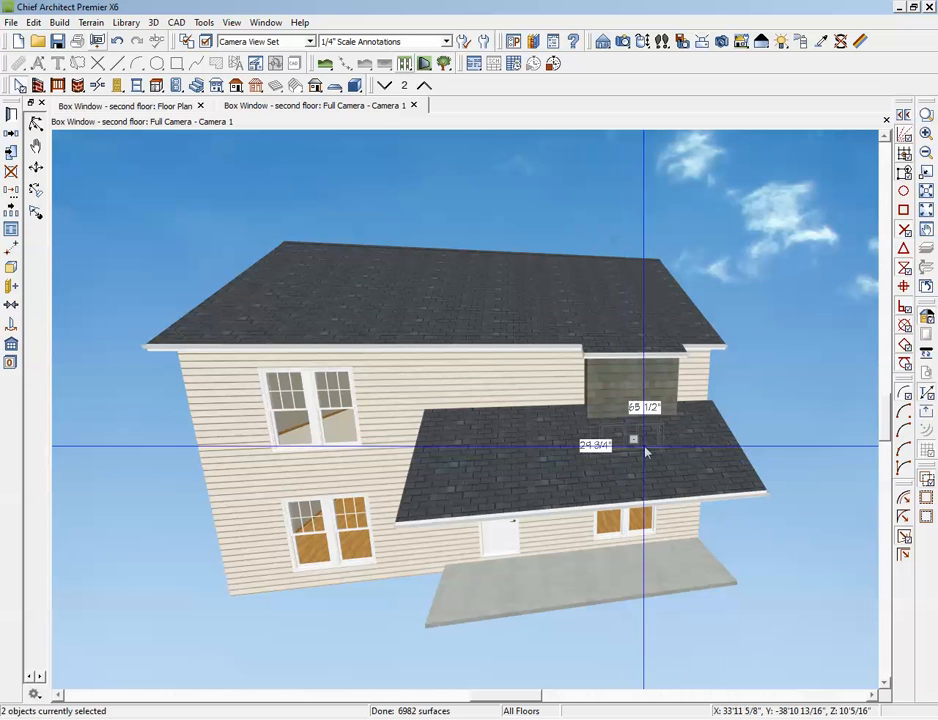
{"action": "scroll", "coordinate": [617, 481], "scroll_direction": "up", "scroll_amount": 5}
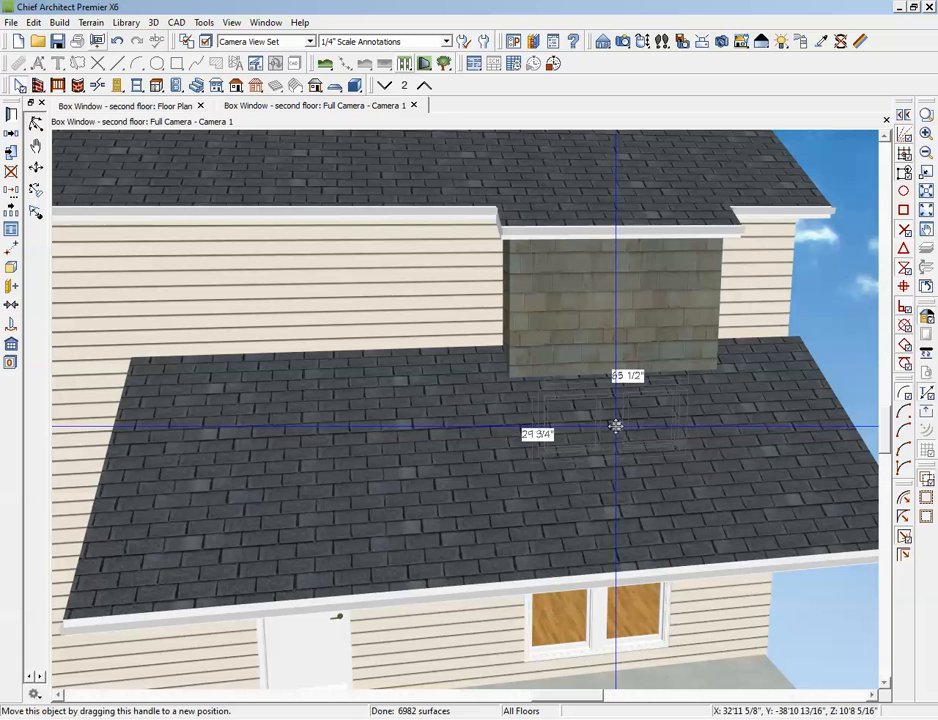
{"action": "left_click_drag", "start_coordinate": [617, 427], "coordinate": [622, 296]}
{"action": "key", "text": "Escape"}
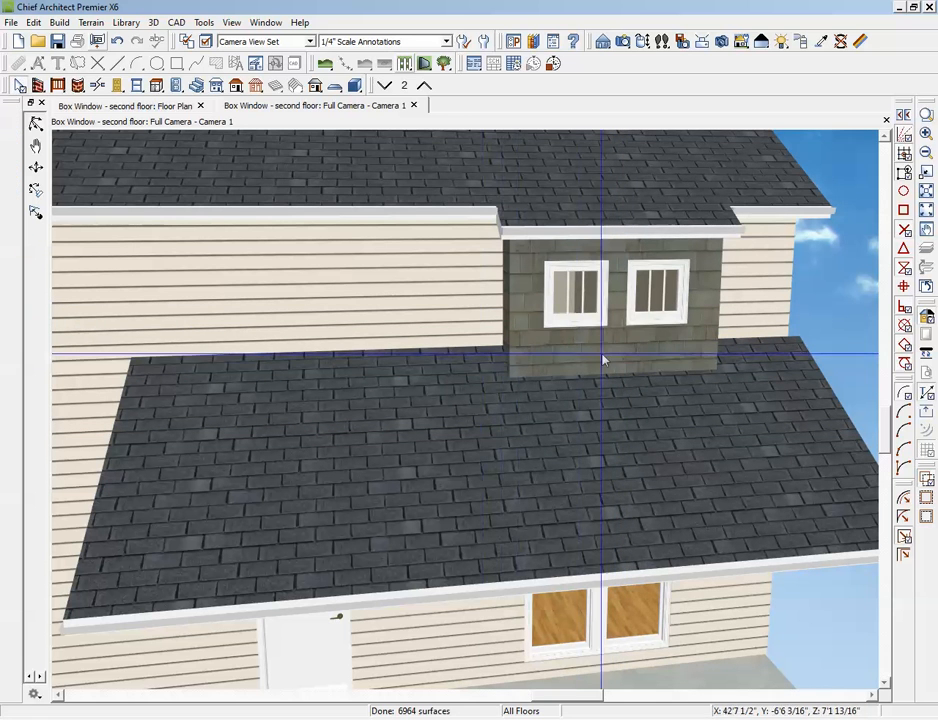
Raise both windows about 4" higher on the boxed-out front wall.
{"action": "left_click", "coordinate": [648, 305]}
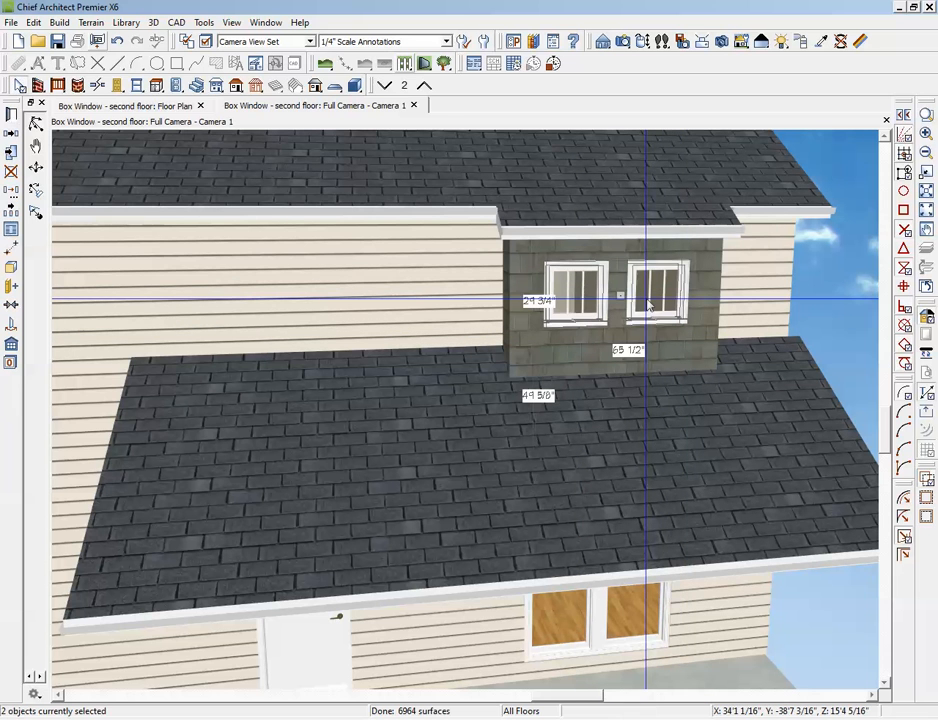
{"action": "mouse_move", "coordinate": [620, 295]}
{"action": "left_mouse_down"}
{"action": "mouse_move", "coordinate": [619, 269]}
{"action": "mouse_move", "coordinate": [620, 288]}
{"action": "left_mouse_up"}
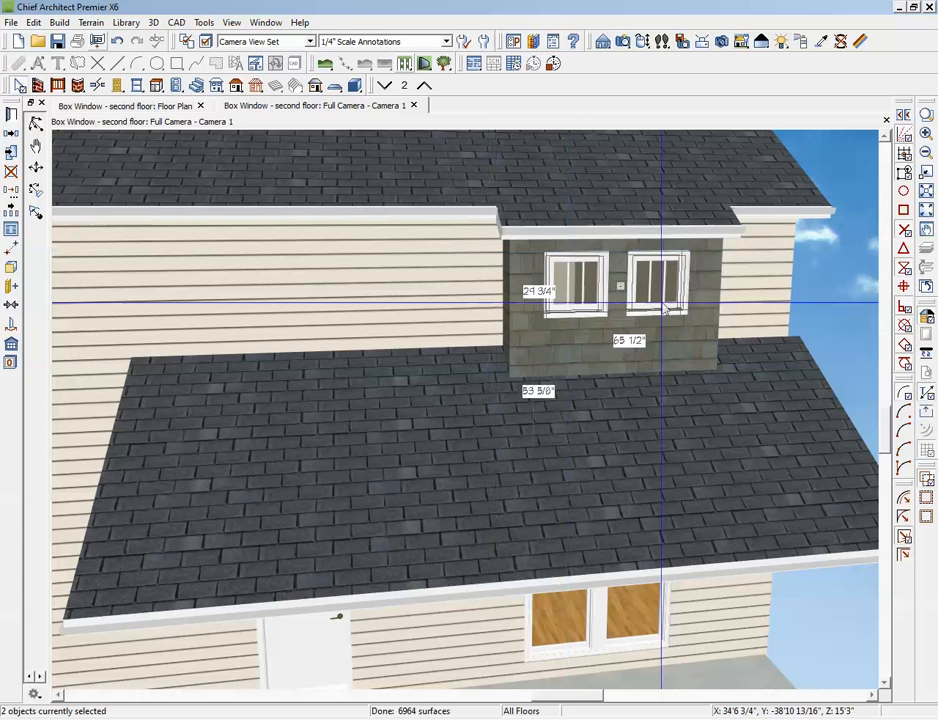
{"action": "key", "text": "Escape"}
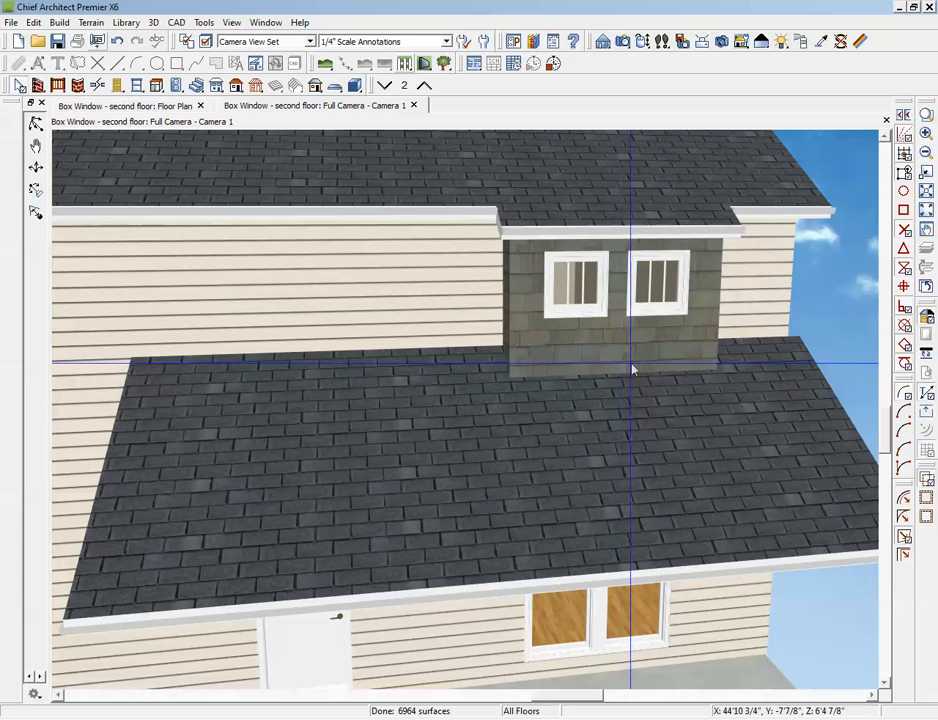
Reset the boxed-out window room's floor elevation to its default and check the wall in the camera view.
{"action": "key", "text": "ctrl+Tab"}
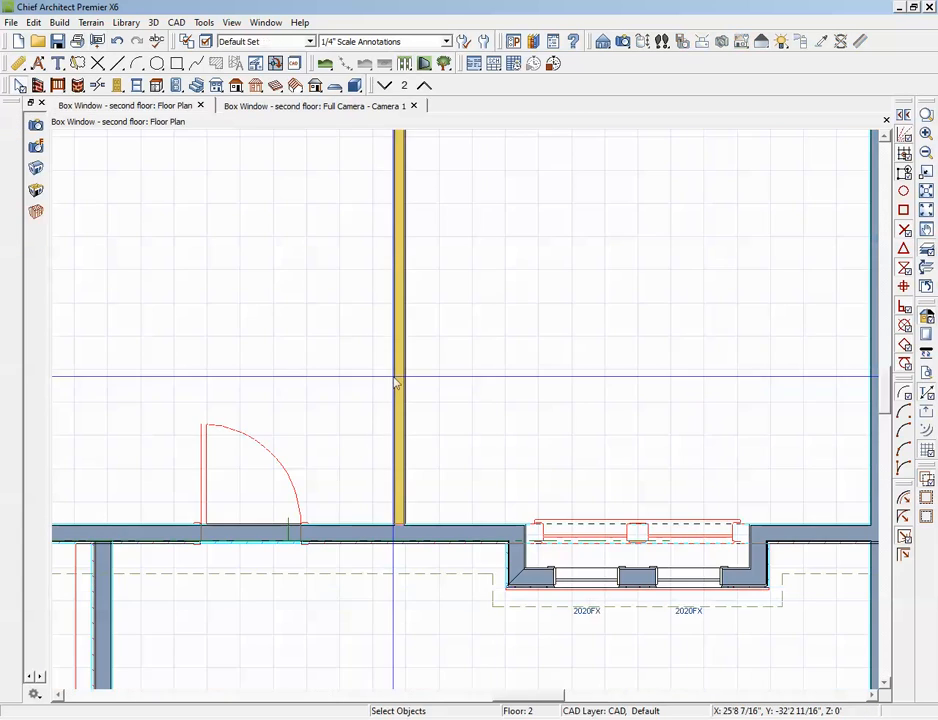
{"action": "left_click", "coordinate": [547, 548]}
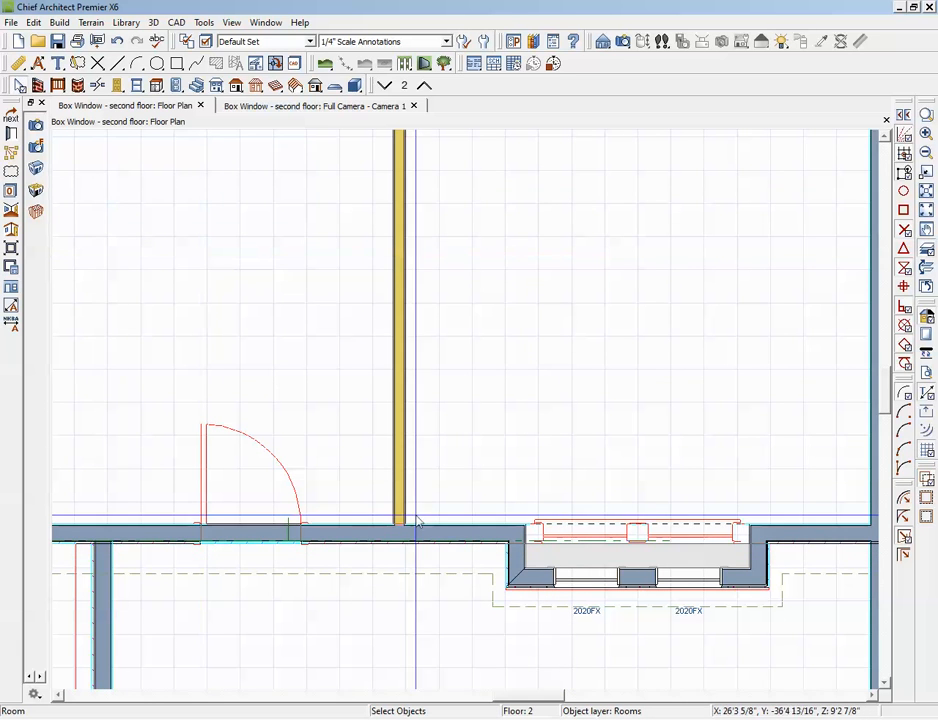
{"action": "left_click", "coordinate": [12, 133]}
{"action": "left_click", "coordinate": [125, 185]}
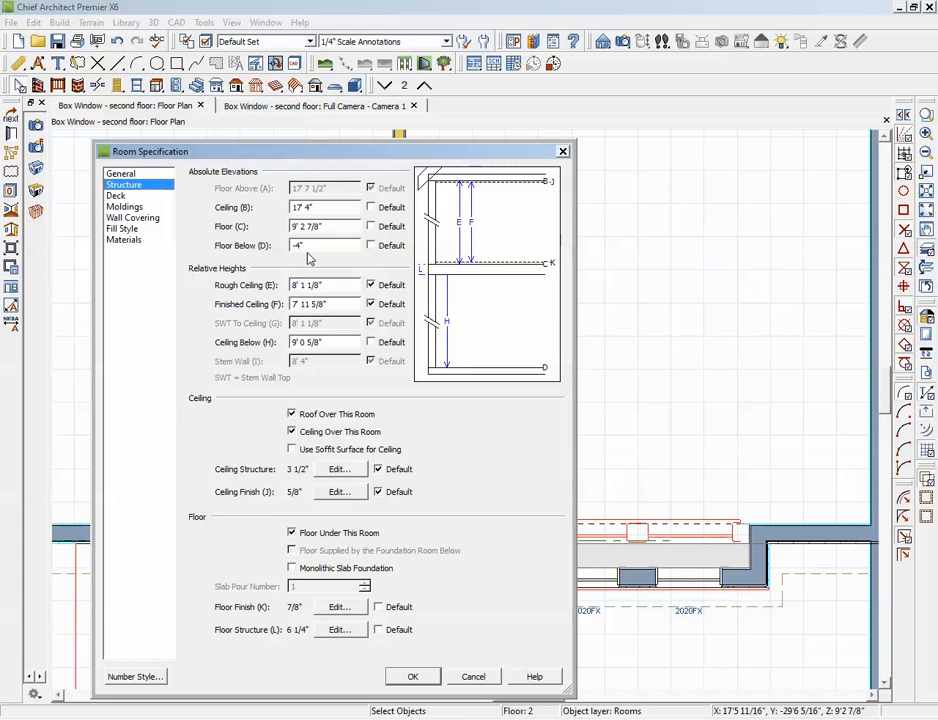
{"action": "left_click", "coordinate": [372, 227]}
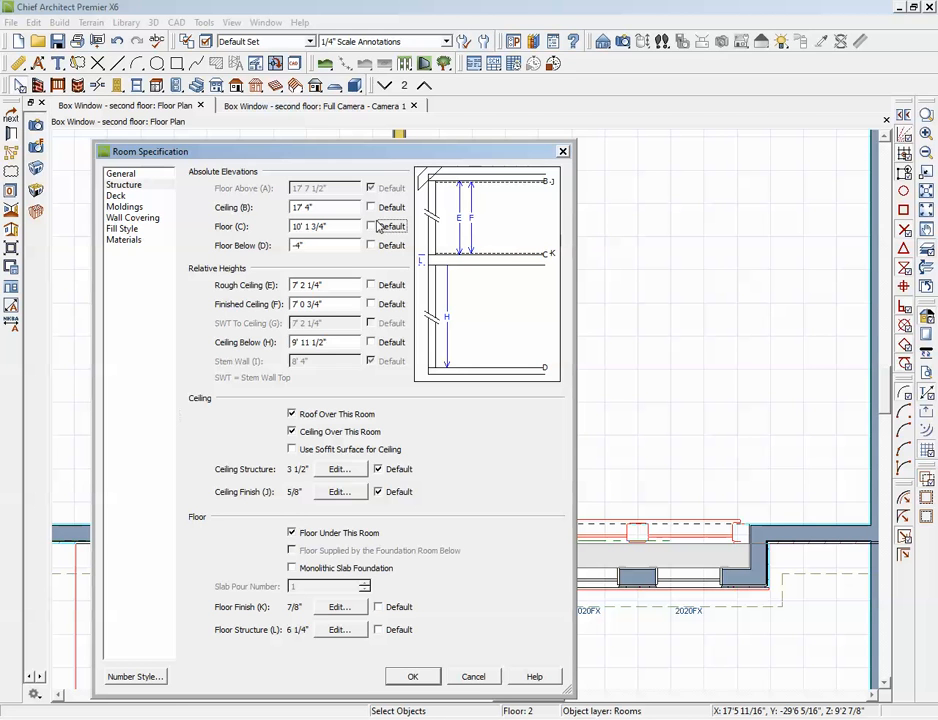
{"action": "left_click", "coordinate": [413, 677]}
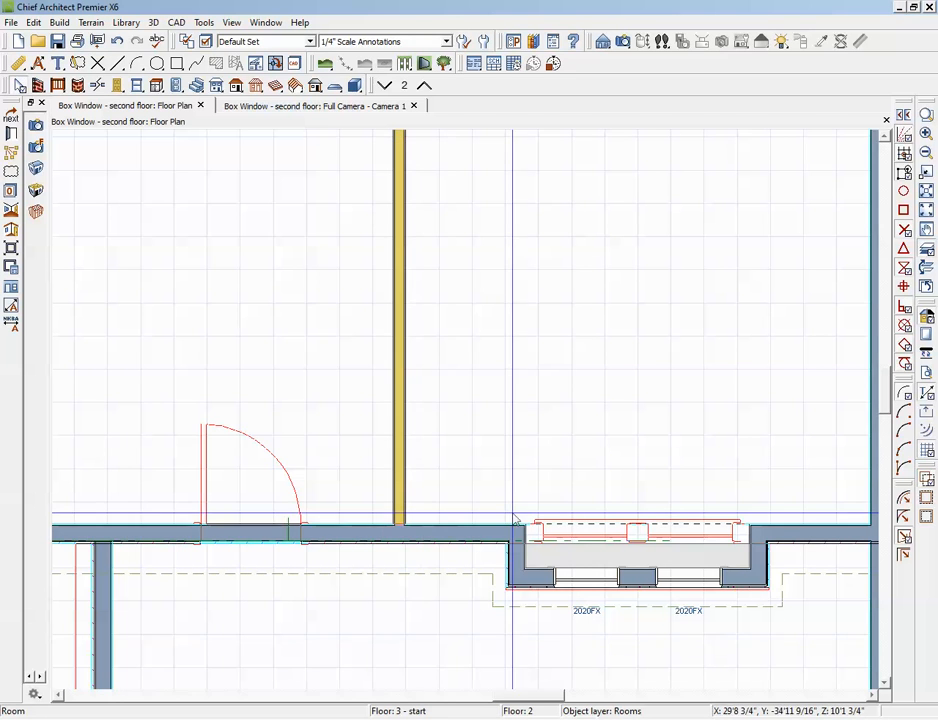
{"action": "key", "text": "ctrl+Tab"}
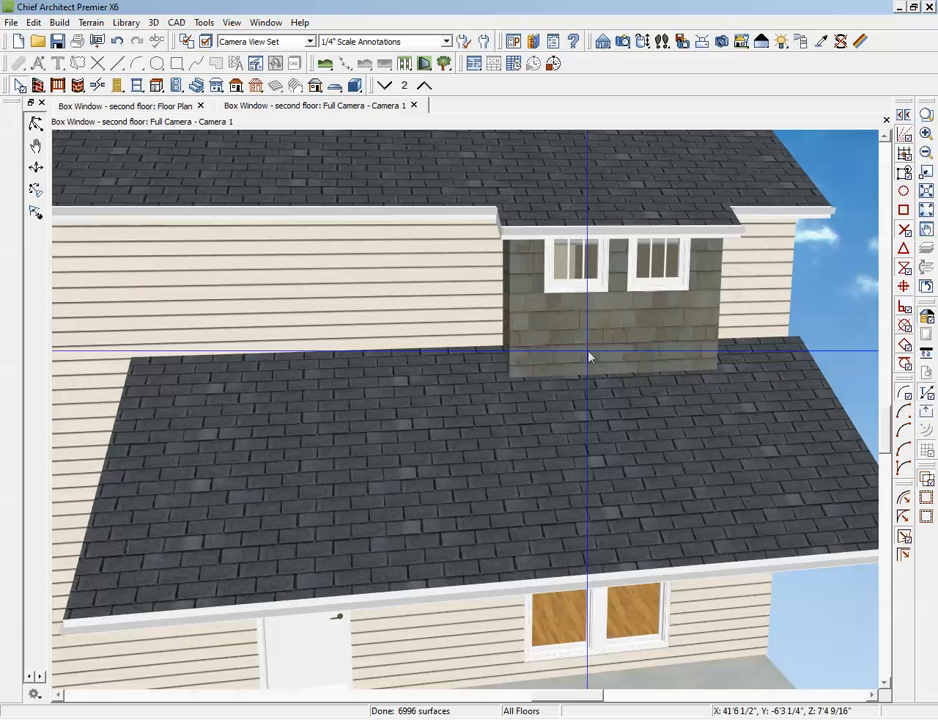
{"action": "key", "text": "ctrl+Tab"}
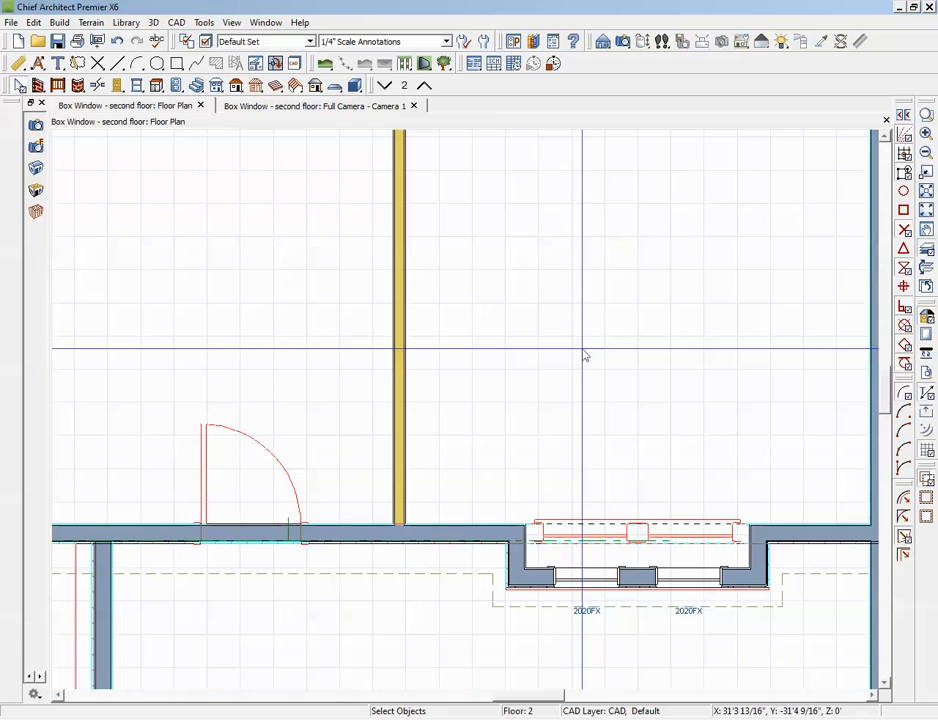
Set the boxed-out window room's absolute floor elevation to 7' in its structure settings.
{"action": "double_click", "coordinate": [589, 567]}
{"action": "left_click", "coordinate": [629, 651]}
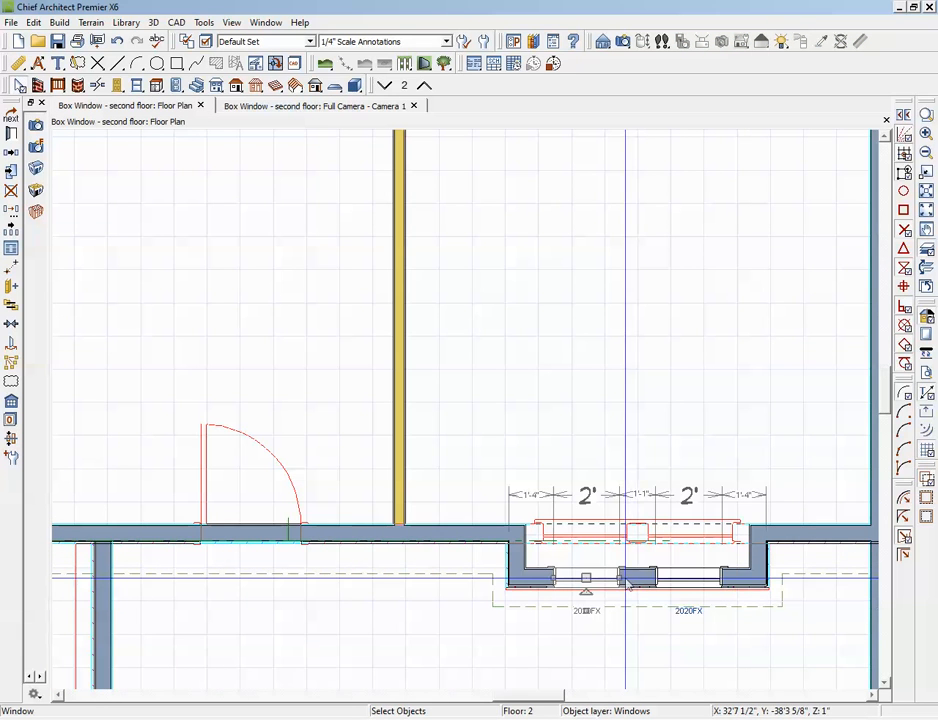
{"action": "left_click", "coordinate": [630, 562]}
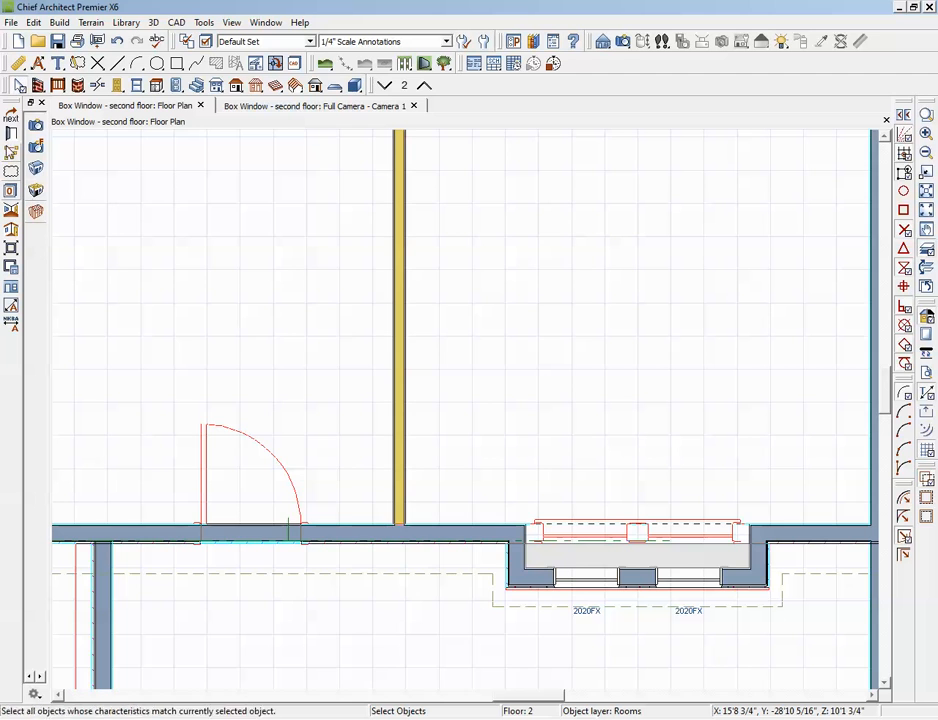
{"action": "left_click", "coordinate": [11, 134]}
{"action": "left_click", "coordinate": [126, 186]}
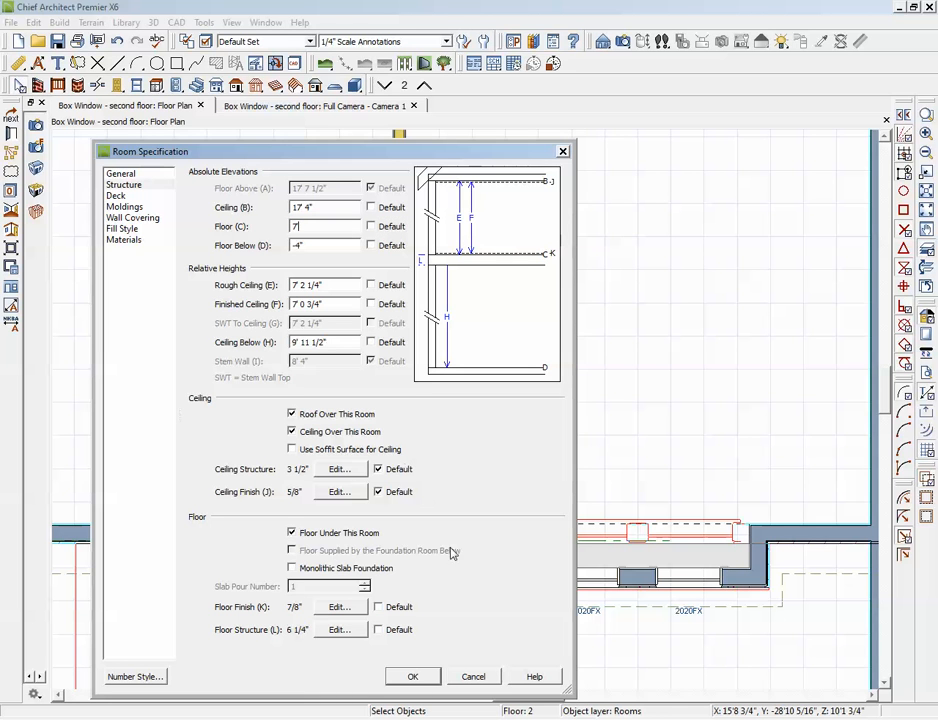
{"action": "left_click", "coordinate": [410, 677]}
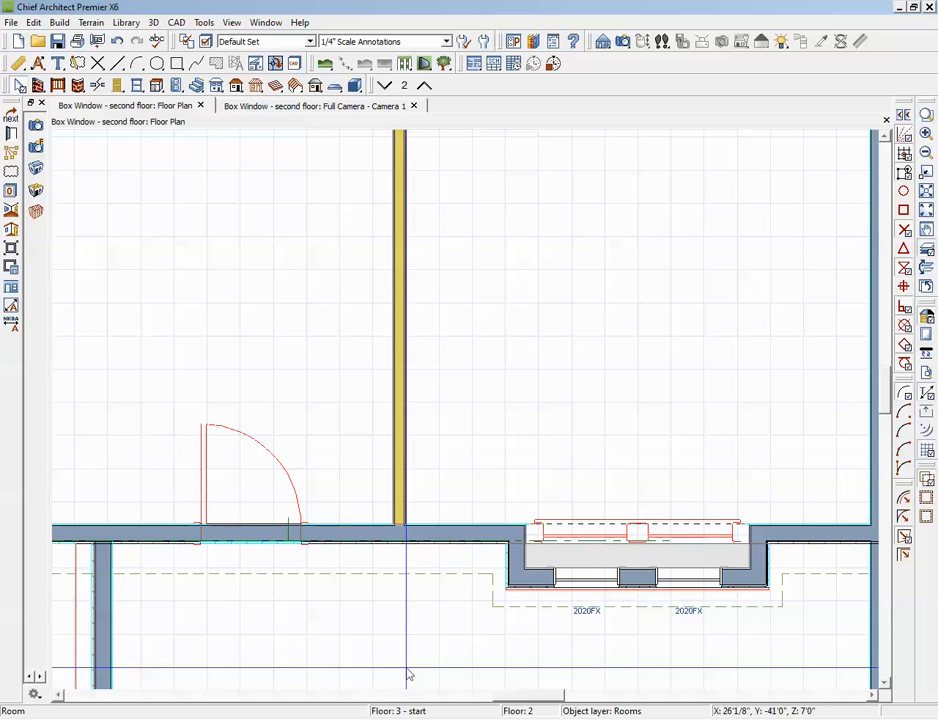
Select both boxed-out windows in the camera view and move them up the wall to just under the eave.
{"action": "key", "text": "ctrl+Tab"}
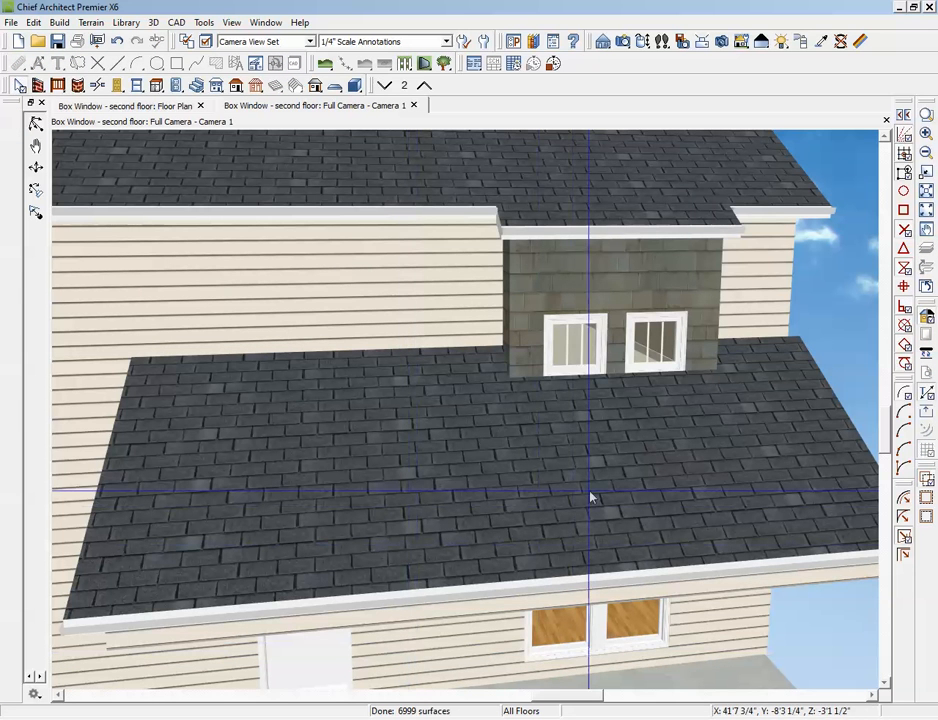
{"action": "left_click", "coordinate": [582, 342]}
{"action": "left_click", "coordinate": [642, 346], "text": "shift"}
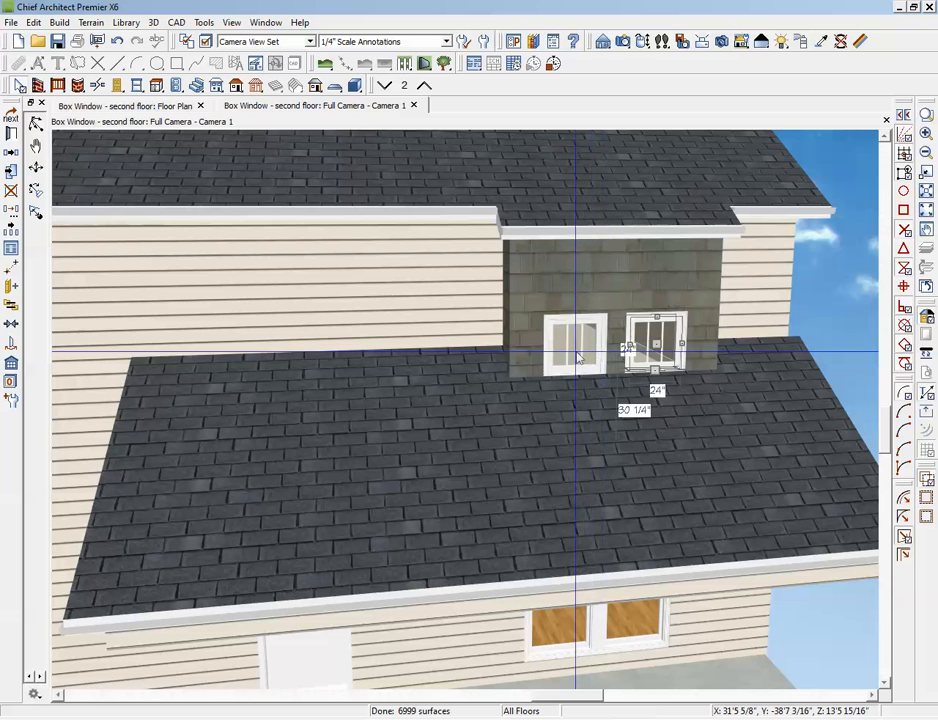
{"action": "left_click_drag", "start_coordinate": [621, 298], "coordinate": [624, 218]}
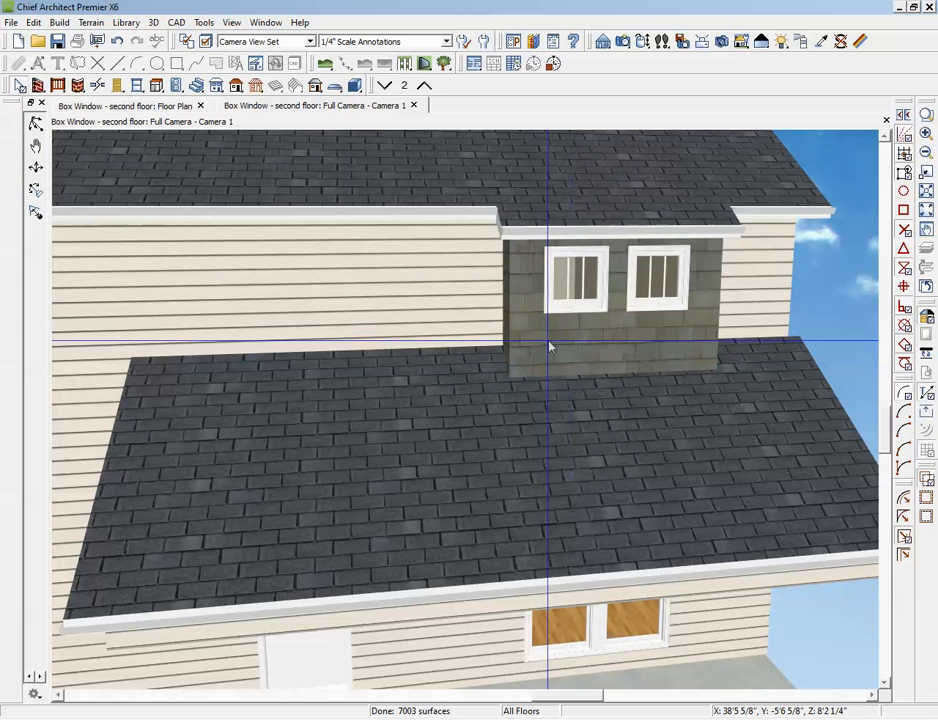
Raise the bottom edge of the boxed-out front wall about 7'-11 1/4" to just below the windows.
{"action": "left_click", "coordinate": [565, 356]}
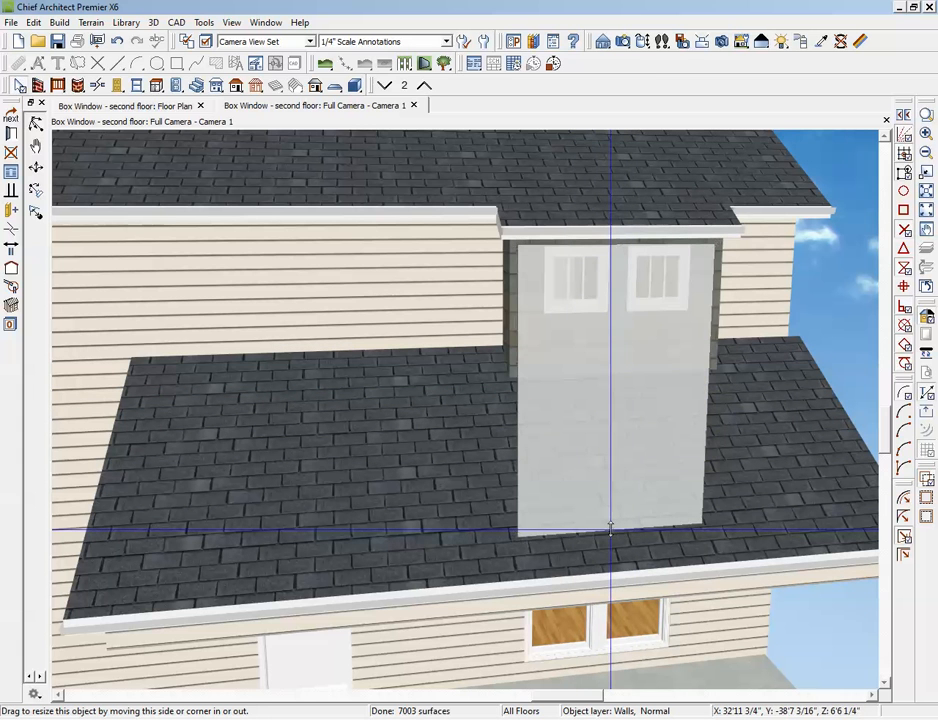
{"action": "left_click_drag", "start_coordinate": [610, 528], "coordinate": [593, 325]}
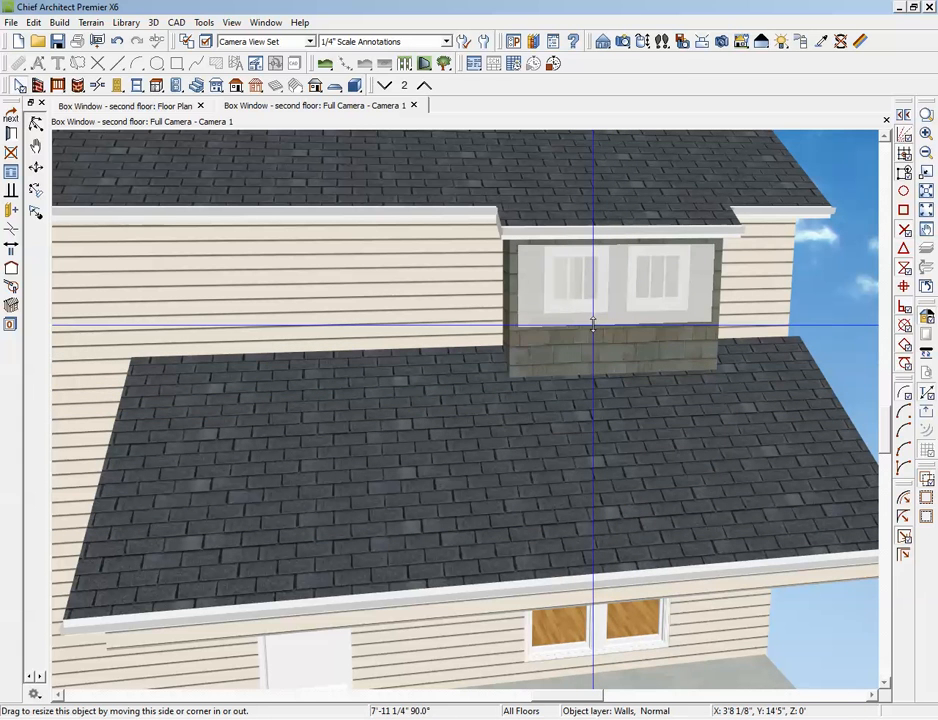
{"action": "scroll", "coordinate": [620, 398], "scroll_direction": "up", "scroll_amount": 2}
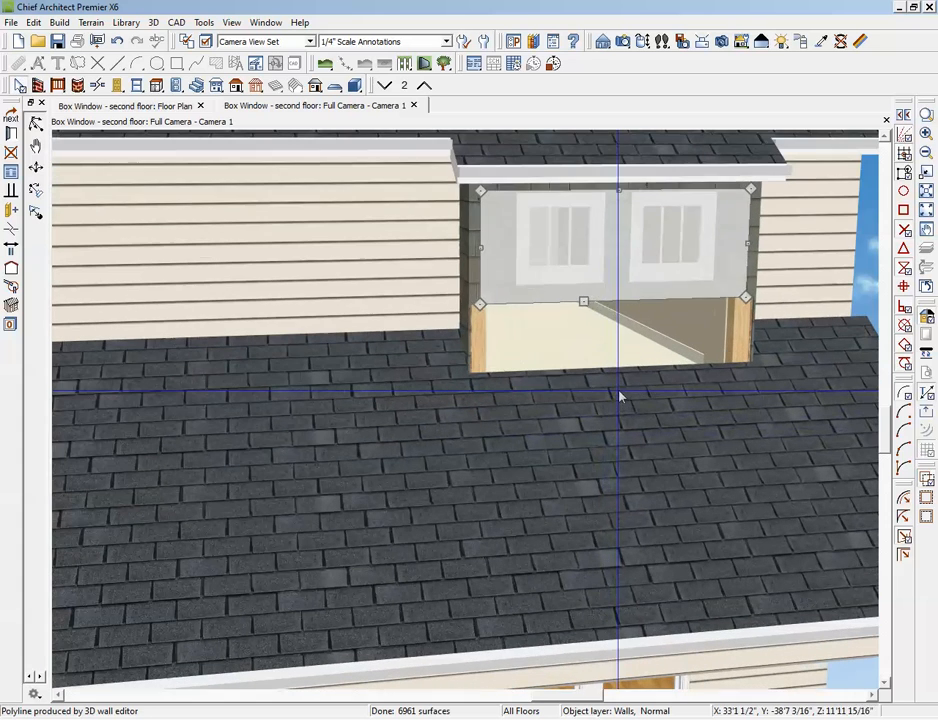
{"action": "key", "text": "Escape"}
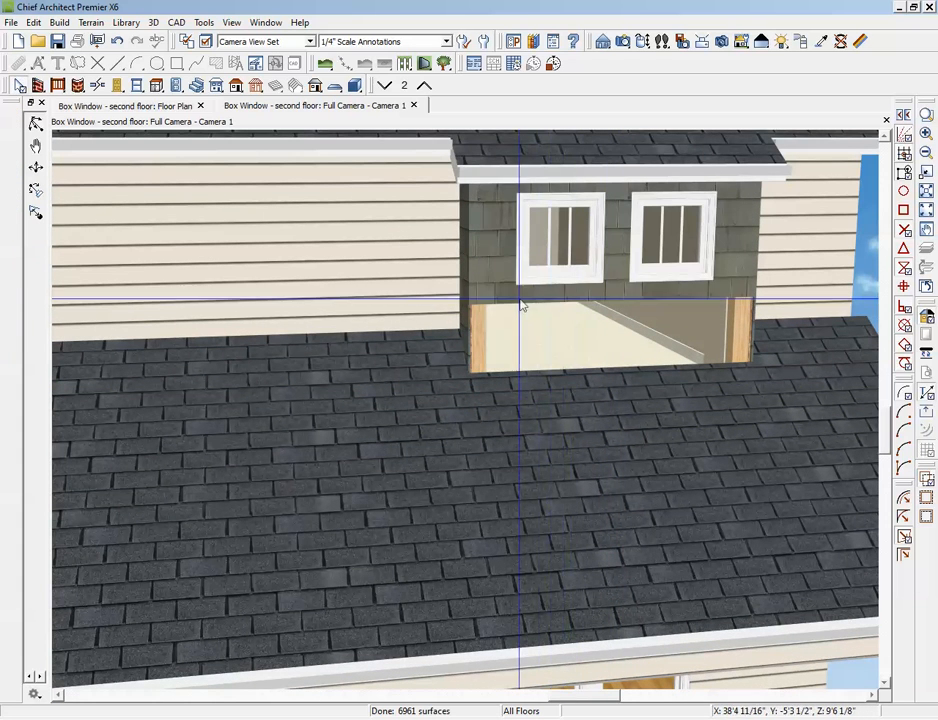
{"action": "left_click", "coordinate": [500, 302]}
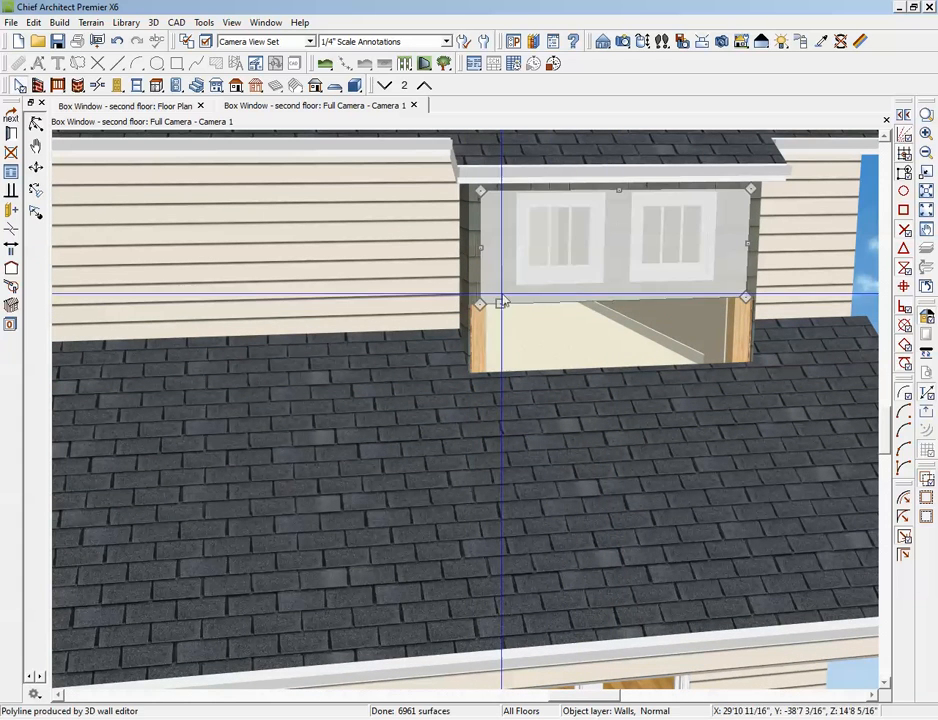
{"action": "left_click_drag", "start_coordinate": [500, 302], "coordinate": [501, 310]}
{"action": "key", "text": "Escape"}
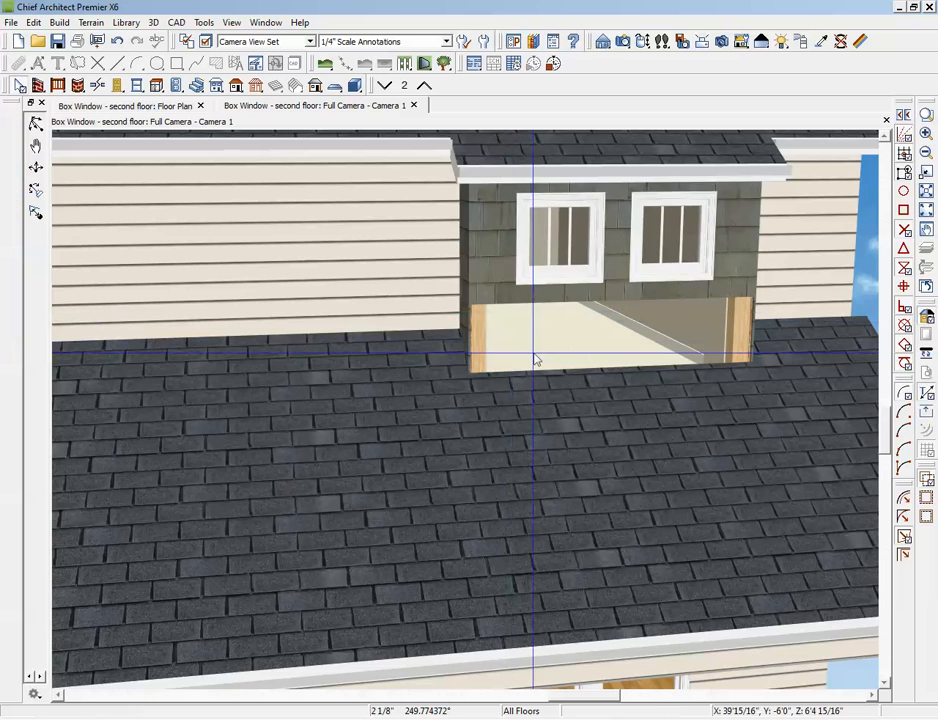
Create a cross-section/elevation view on the second-floor plan, looking through the bedroom toward the boxed-out window.
{"action": "key", "text": "ctrl+Tab"}
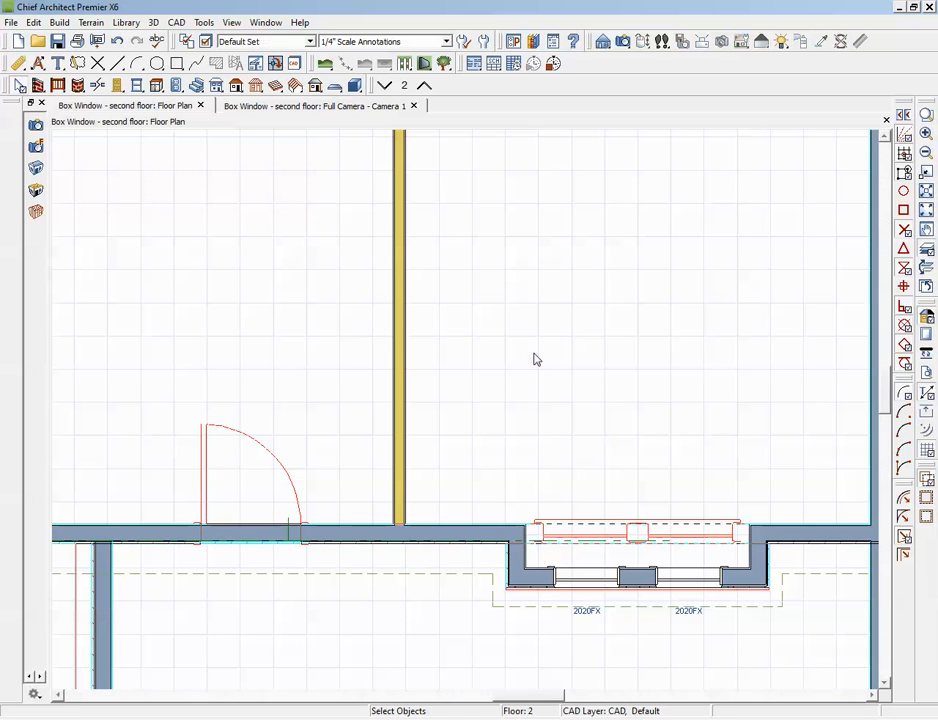
{"action": "left_click", "coordinate": [601, 42]}
{"action": "left_click_drag", "start_coordinate": [660, 342], "coordinate": [657, 656]}
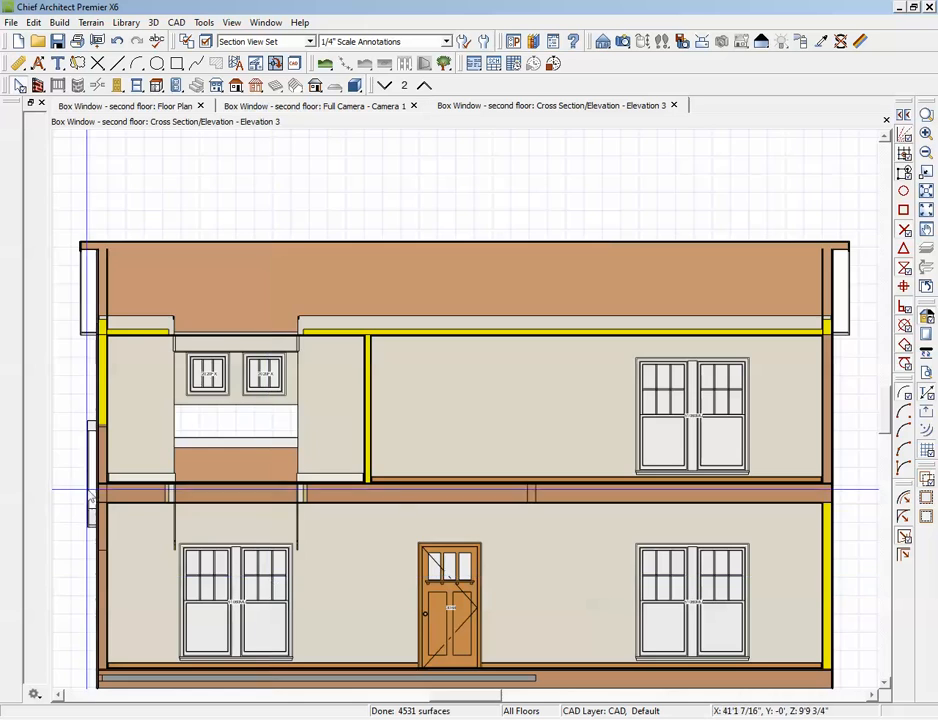
{"action": "scroll", "coordinate": [90, 495], "scroll_direction": "up", "scroll_amount": 2}
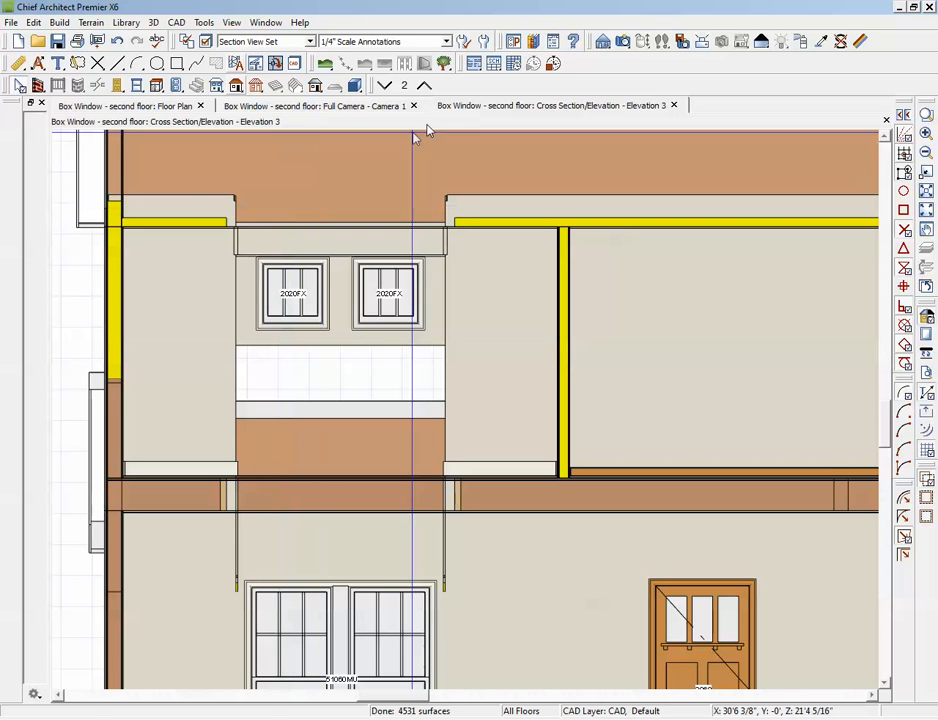
Measure from the second floor up to the bottom of the boxed-out front wall with the Tape Measure, and return to the floor plan.
{"action": "left_click", "coordinate": [19, 86]}
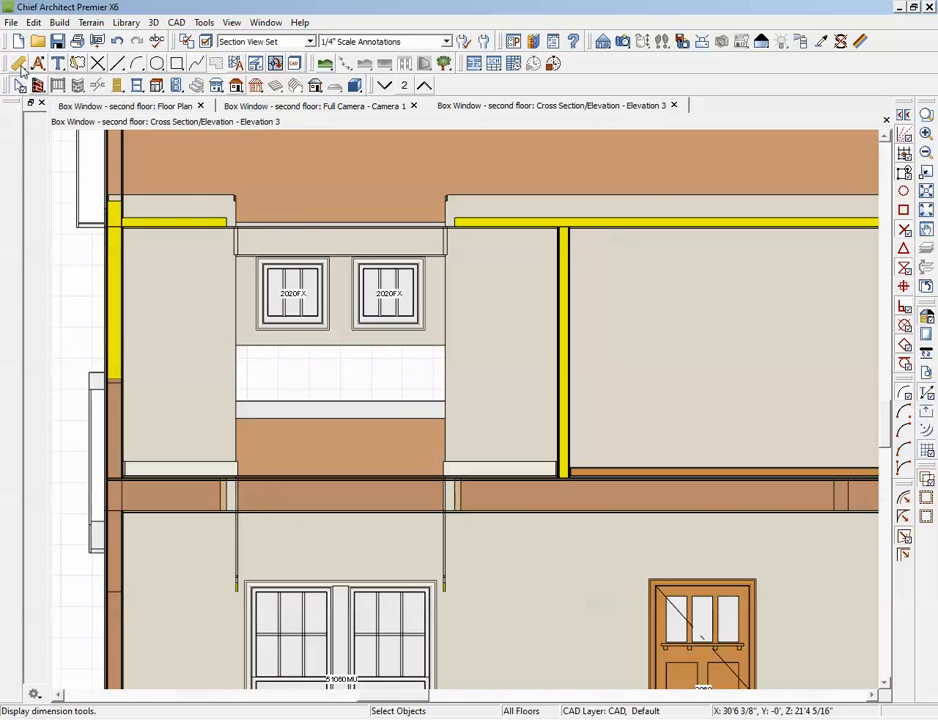
{"action": "left_click", "coordinate": [18, 63]}
{"action": "left_click", "coordinate": [36, 300]}
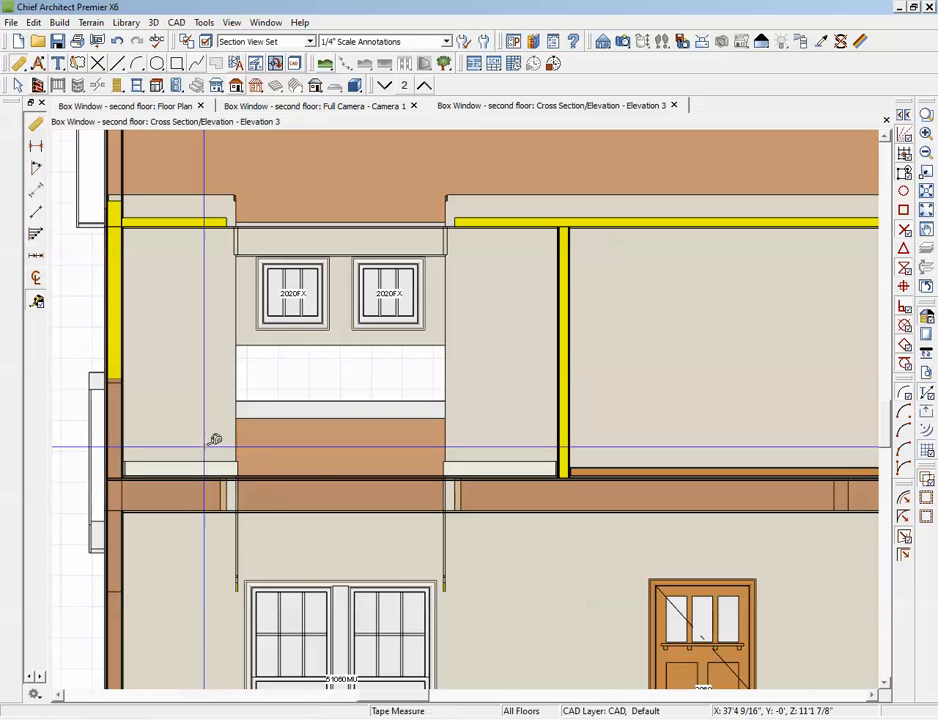
{"action": "left_click_drag", "start_coordinate": [331, 477], "coordinate": [333, 344]}
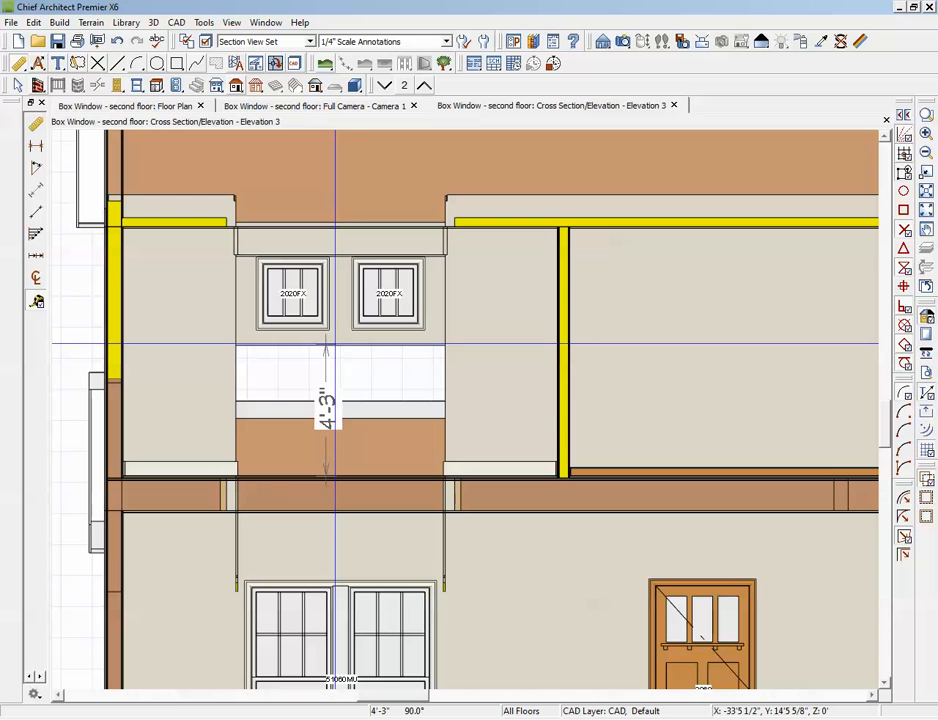
{"action": "key", "text": "ctrl+Tab"}
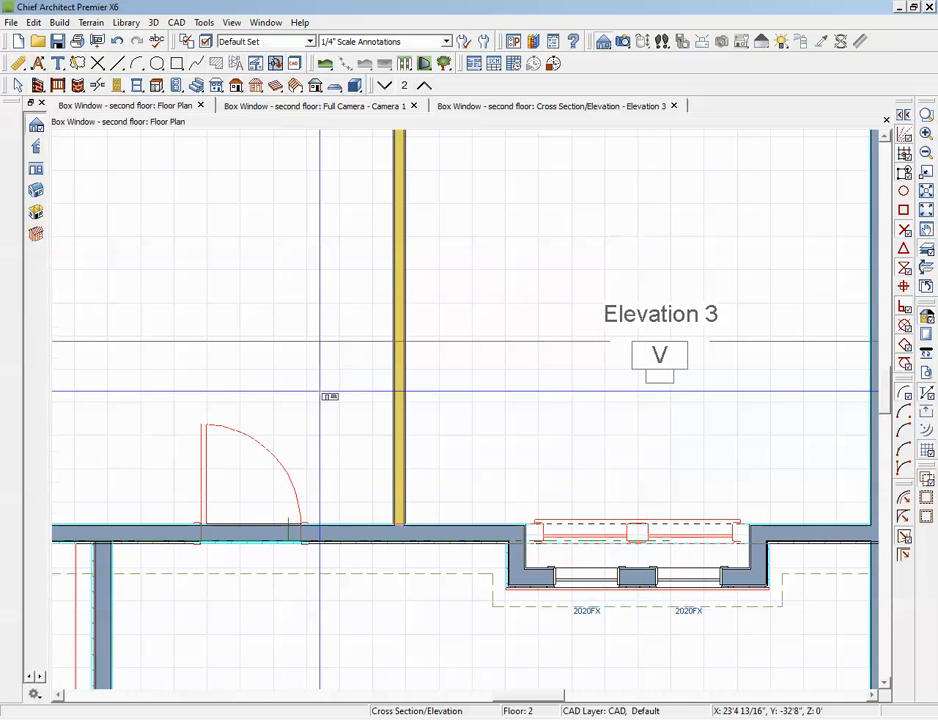
Check the bedroom's floor and ceiling elevations in the structure settings of its room specification.
{"action": "key", "text": "space"}
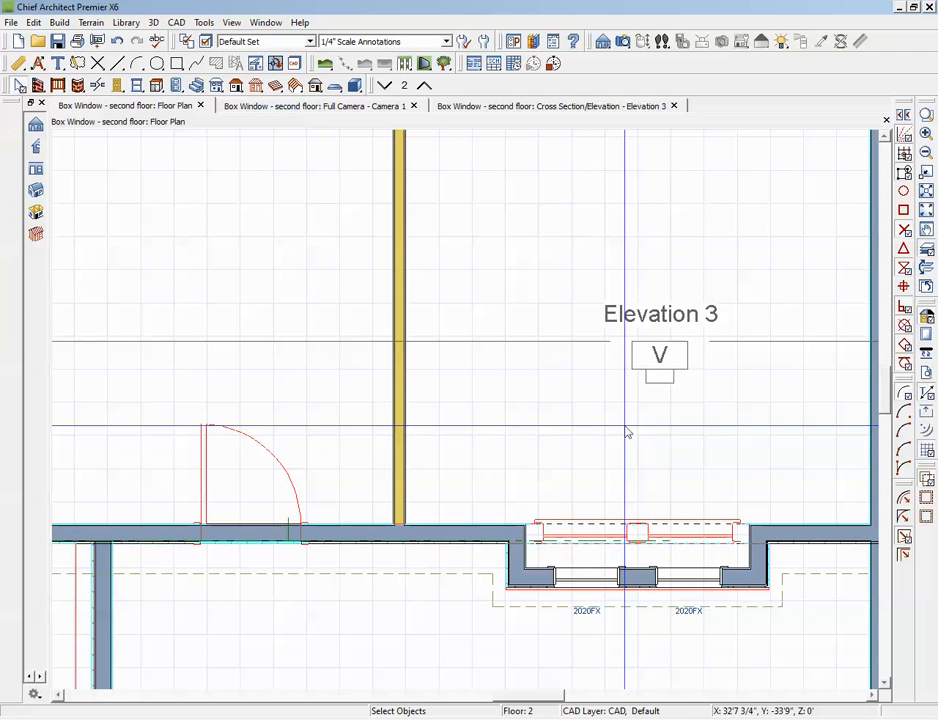
{"action": "double_click", "coordinate": [606, 422]}
{"action": "left_click", "coordinate": [112, 185]}
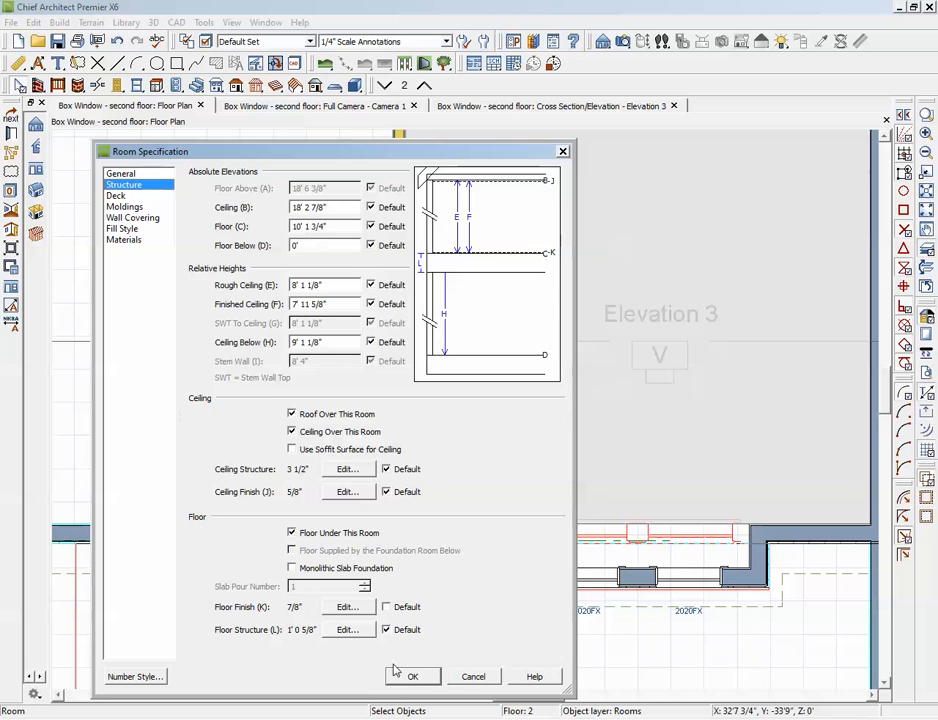
{"action": "left_click", "coordinate": [473, 677]}
Set the absolute floor elevation of the boxed-out window room to 14' and check the bay in the camera view.
{"action": "left_click", "coordinate": [578, 566]}
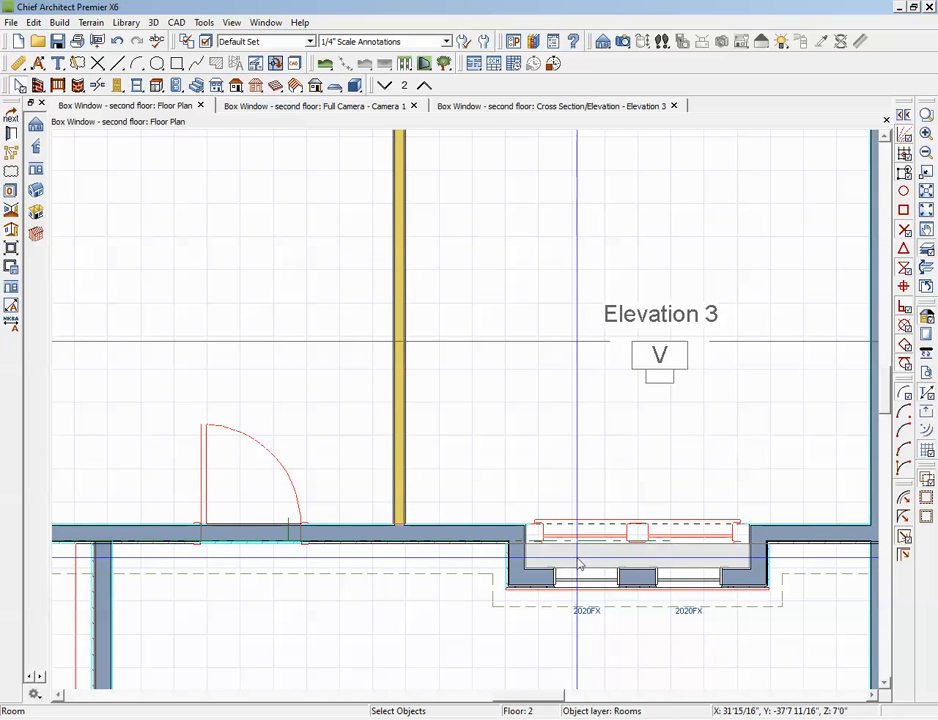
{"action": "left_click", "coordinate": [11, 133]}
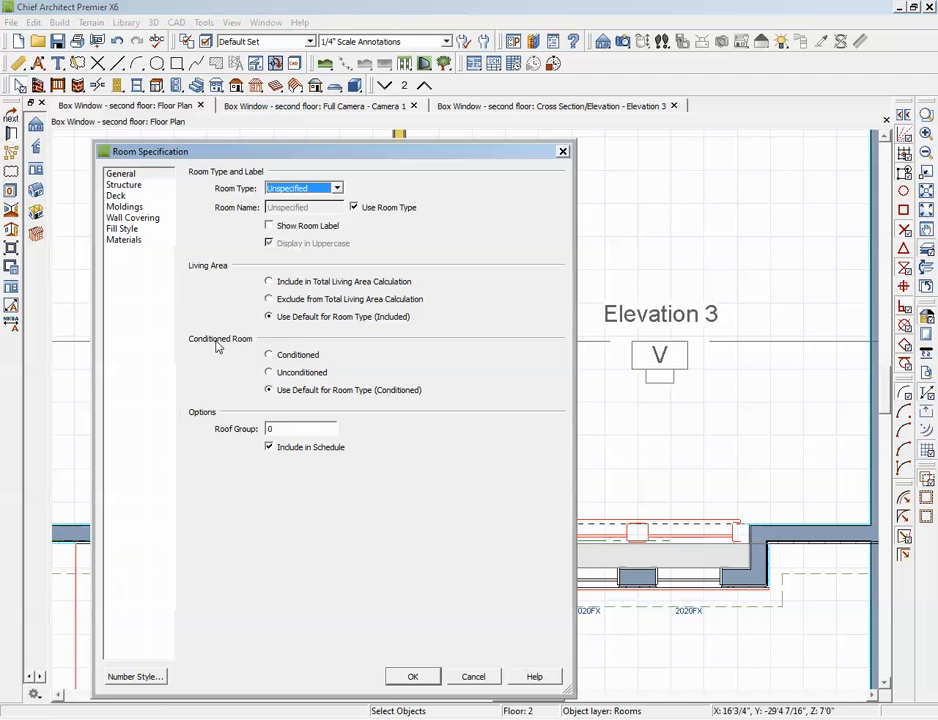
{"action": "left_click", "coordinate": [125, 185]}
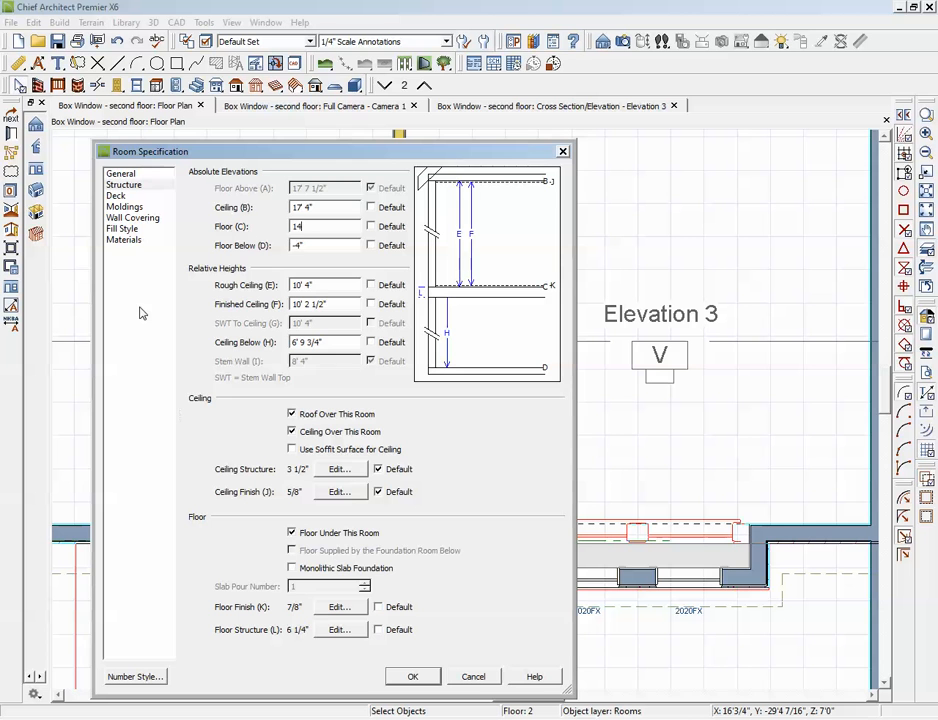
{"action": "left_click", "coordinate": [428, 681]}
{"action": "key", "text": "ctrl+Tab"}
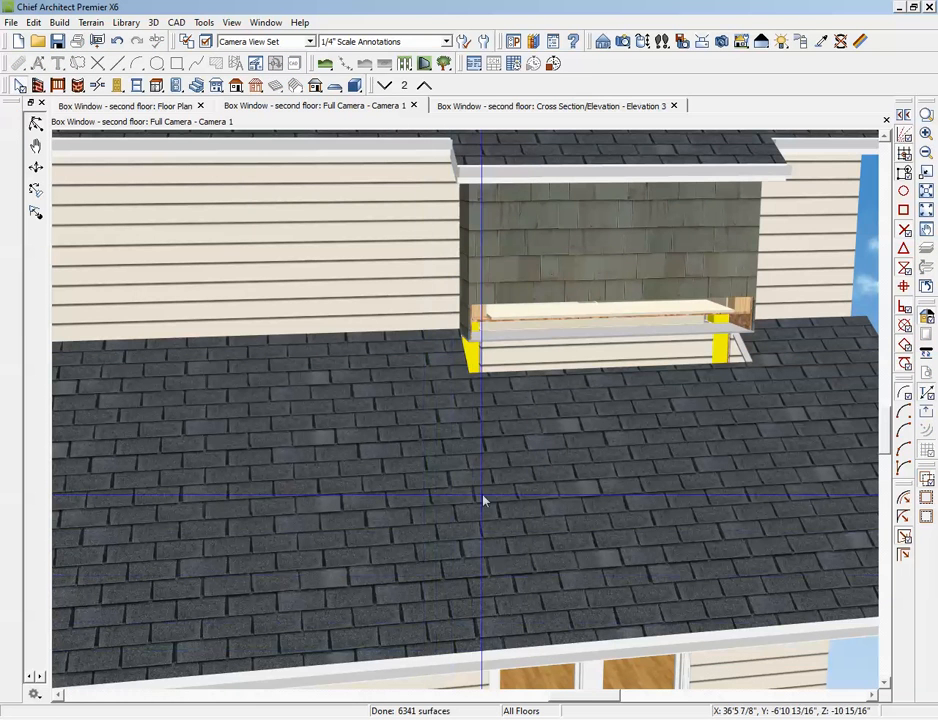
{"action": "scroll", "coordinate": [590, 215], "scroll_direction": "down", "scroll_amount": 3}
{"action": "scroll", "coordinate": [588, 228], "scroll_direction": "down", "scroll_amount": 2}
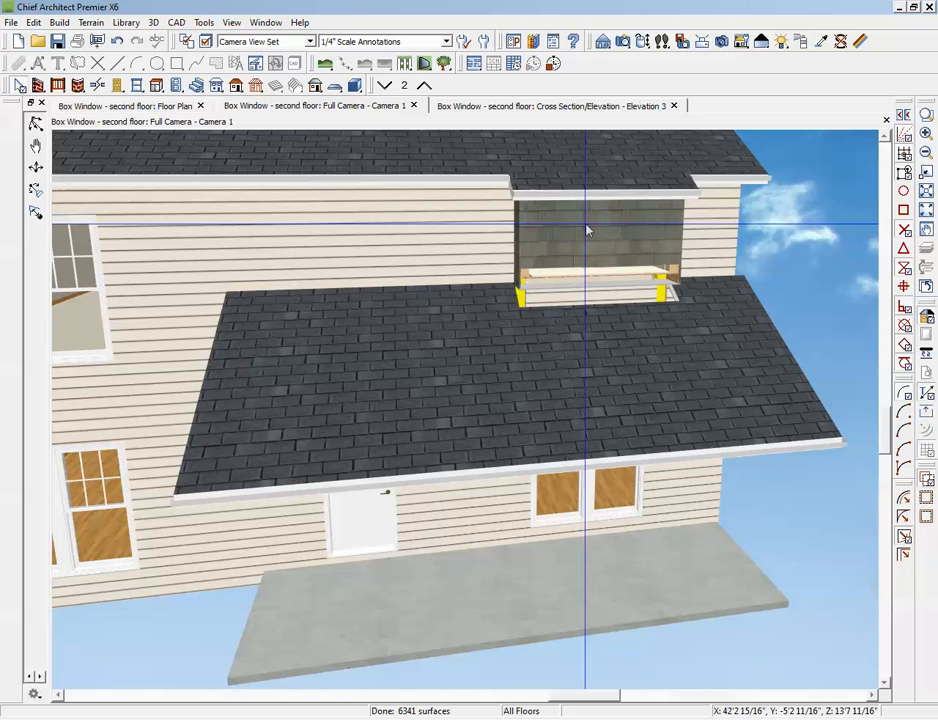
Move both 24" windows down from above the roof into the boxed-out wall in the cross-section, and close that view.
{"action": "key", "text": "ctrl+Tab"}
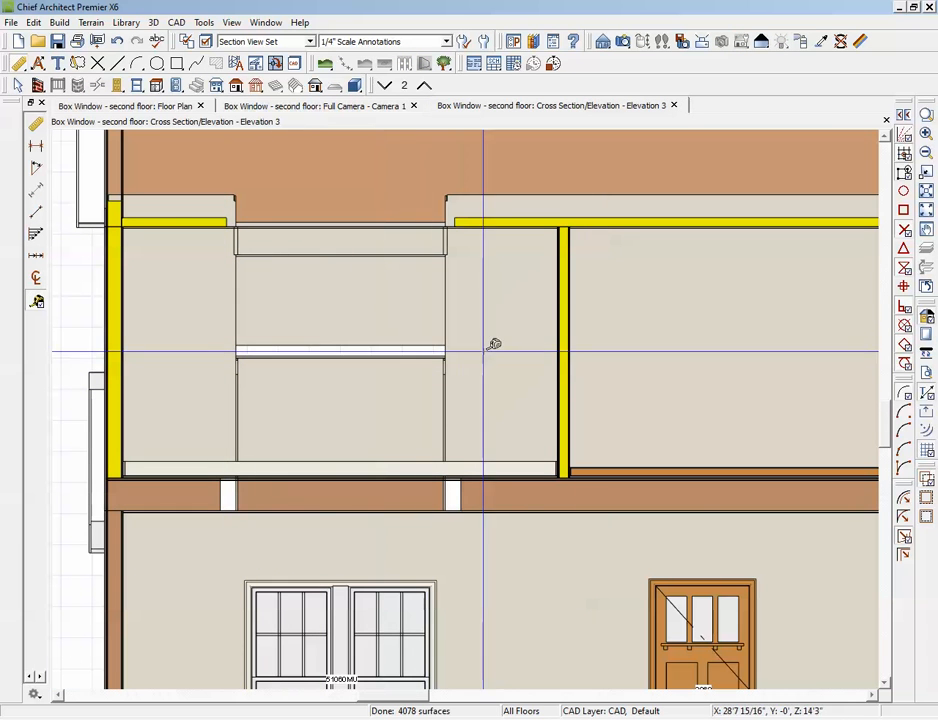
{"action": "scroll", "coordinate": [309, 328], "scroll_direction": "down", "scroll_amount": 1}
{"action": "scroll", "coordinate": [309, 328], "scroll_direction": "down", "scroll_amount": 2}
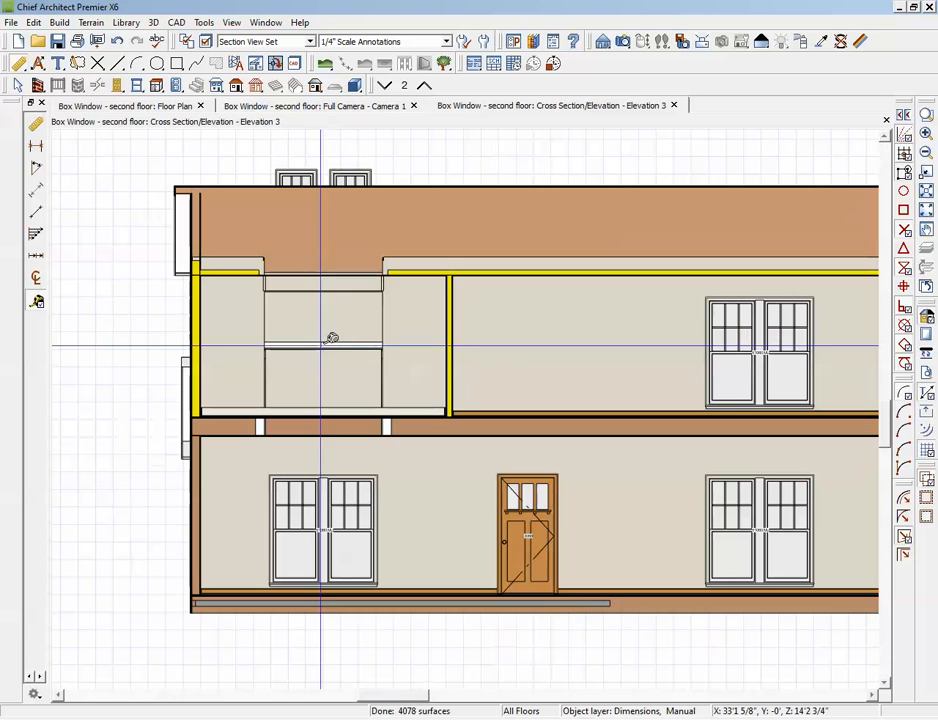
{"action": "left_click", "coordinate": [308, 178]}
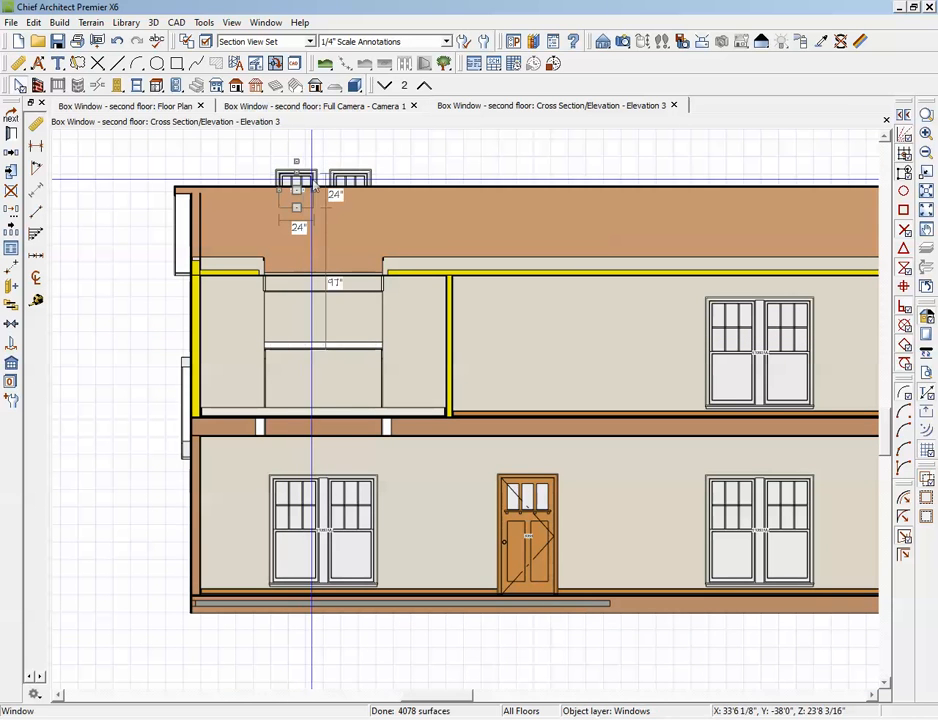
{"action": "left_click", "coordinate": [358, 181], "text": "shift"}
{"action": "left_click_drag", "start_coordinate": [342, 198], "coordinate": [325, 304]}
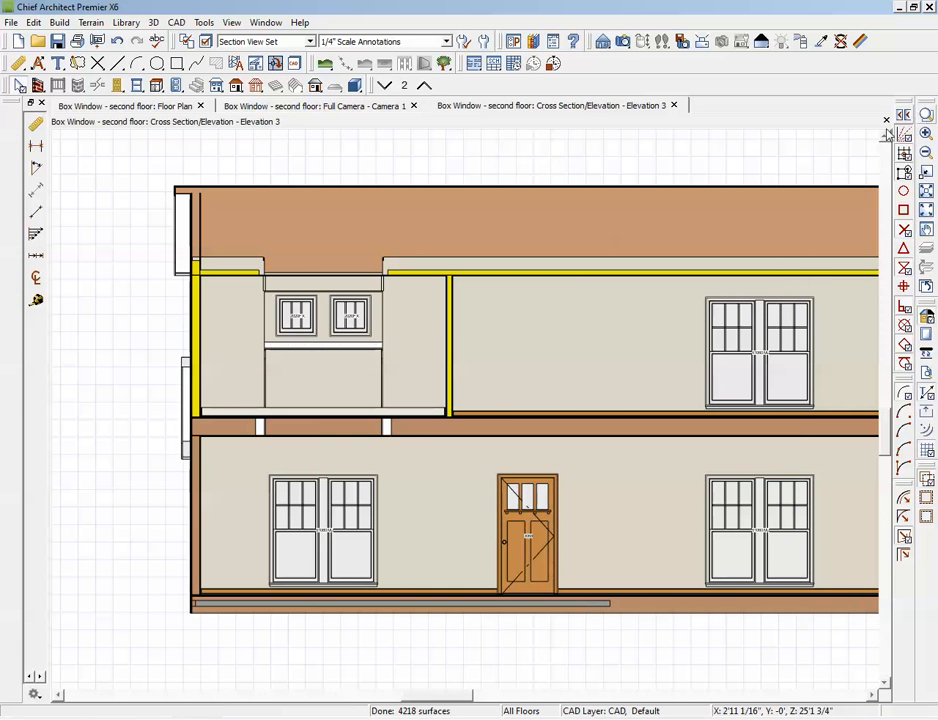
{"action": "left_click", "coordinate": [885, 121]}
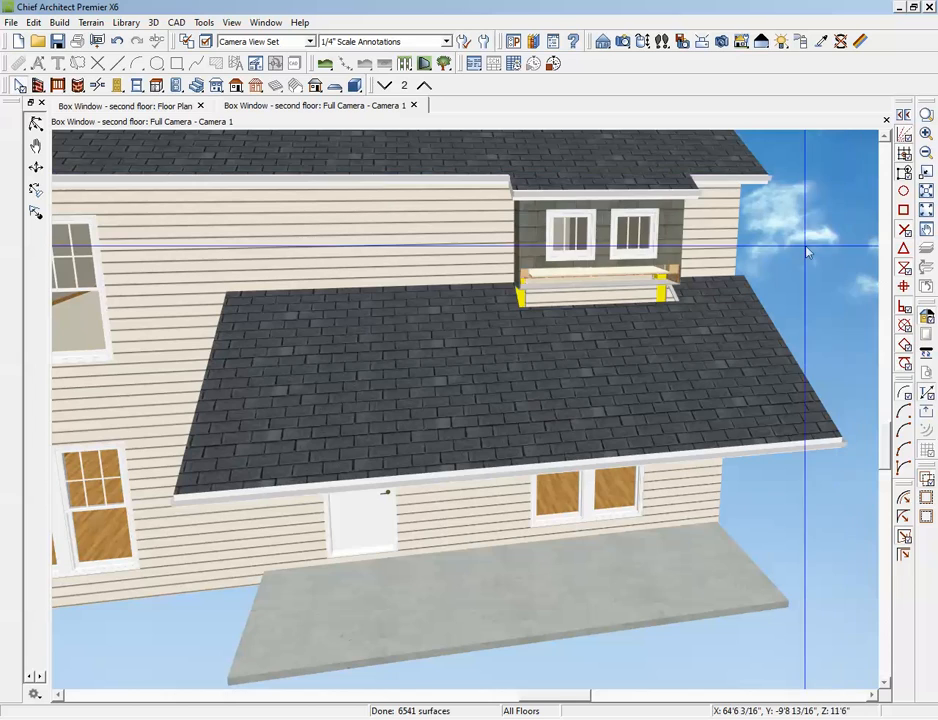
Lower the bottom edge of the boxed-out front wall to the underside of the bay, at about 13'5".
{"action": "scroll", "coordinate": [632, 333], "scroll_direction": "up", "scroll_amount": 5}
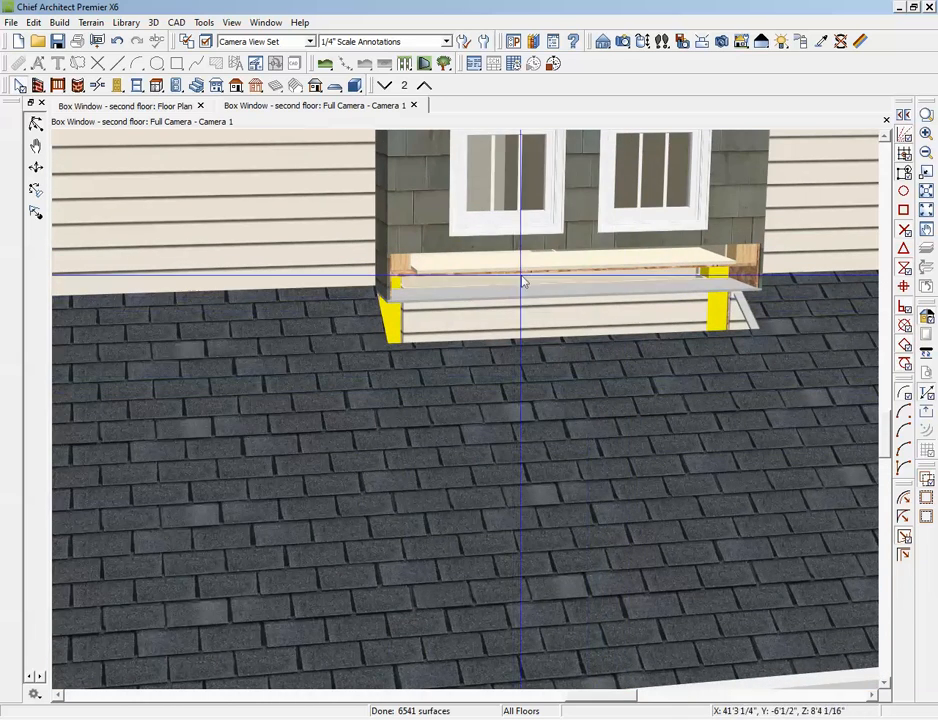
{"action": "left_click", "coordinate": [443, 235]}
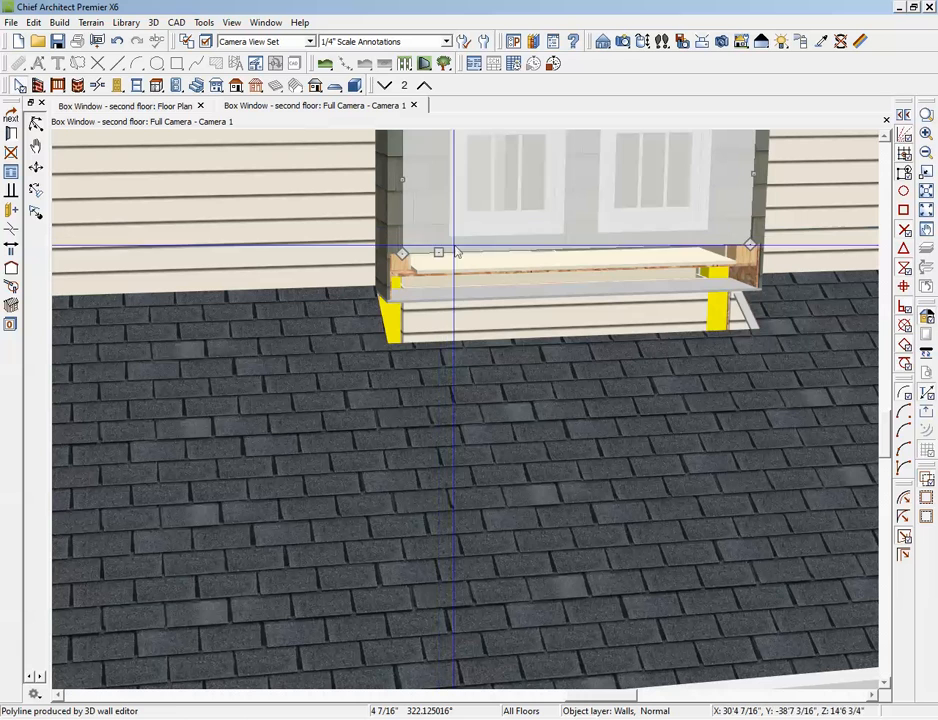
{"action": "left_click_drag", "start_coordinate": [440, 270], "coordinate": [483, 342]}
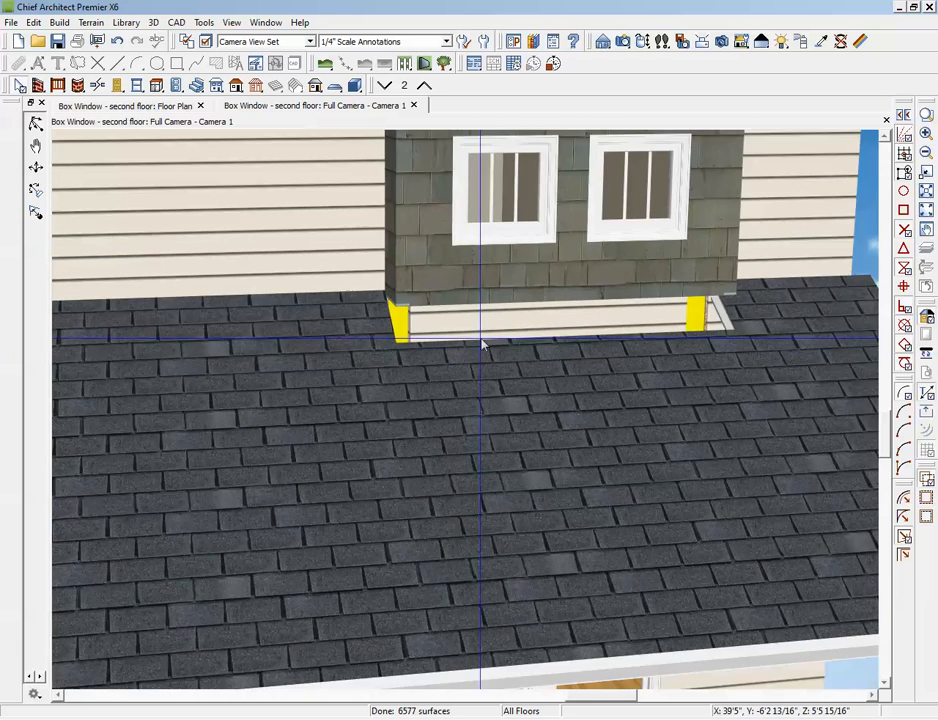
{"action": "scroll", "coordinate": [482, 344], "scroll_direction": "down", "scroll_amount": 3}
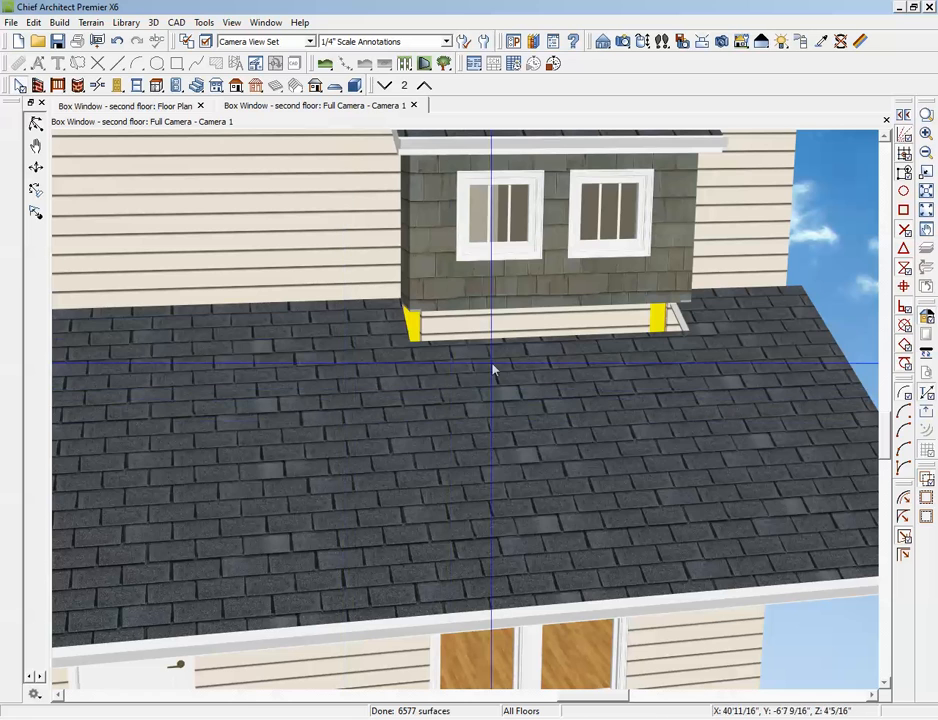
{"action": "left_click", "coordinate": [511, 340]}
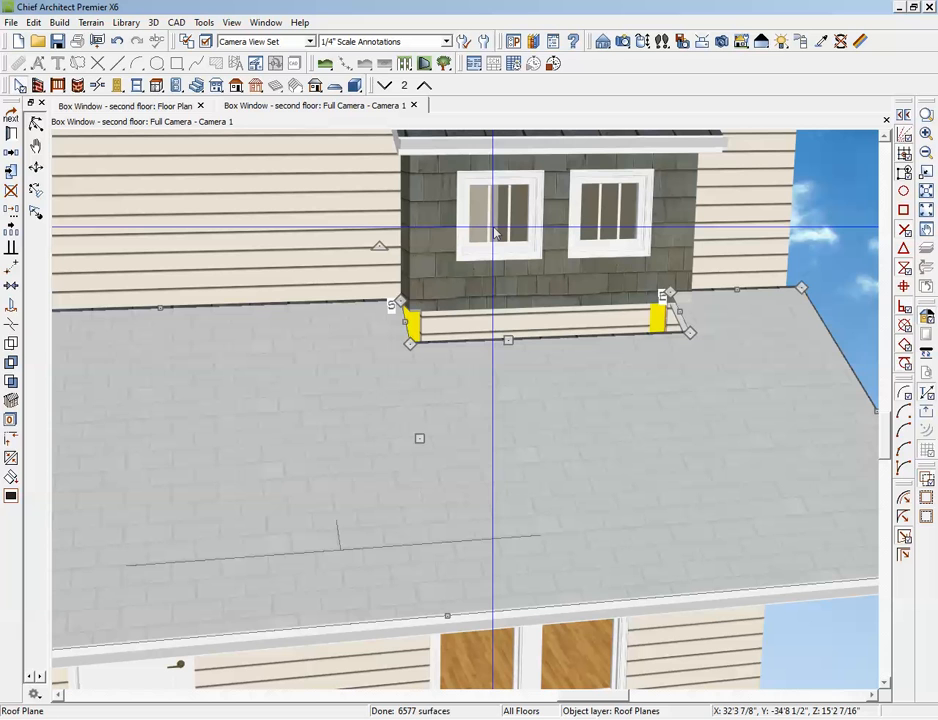
{"action": "key", "text": "Escape"}
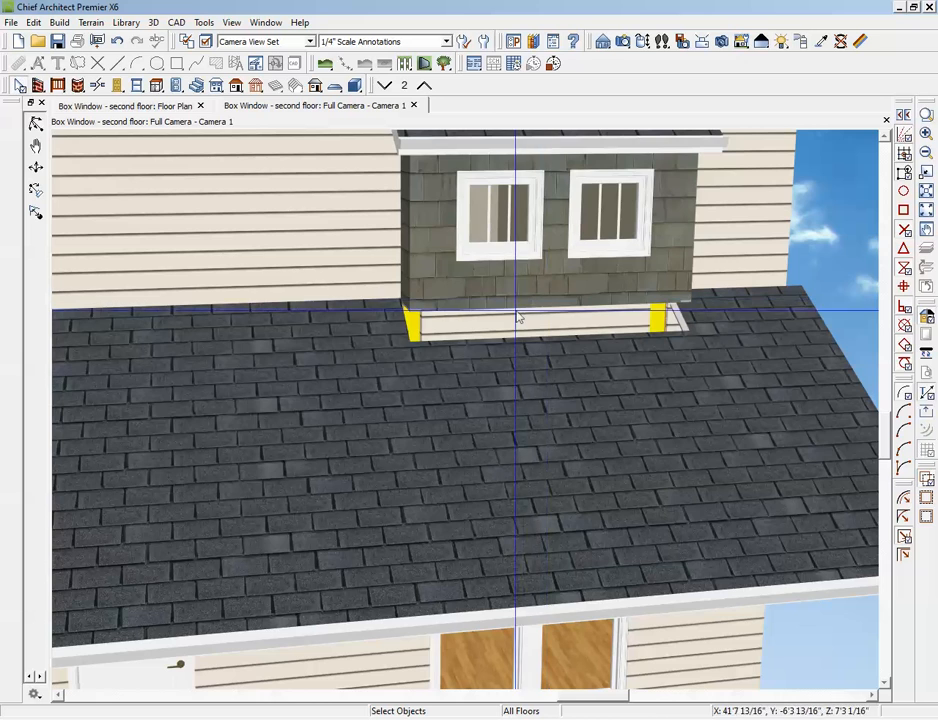
Set the absolute floor elevation of the boxed-out window room to 15' on the floor plan.
{"action": "key", "text": "ctrl+Tab"}
{"action": "scroll", "coordinate": [592, 535], "scroll_direction": "up", "scroll_amount": 1}
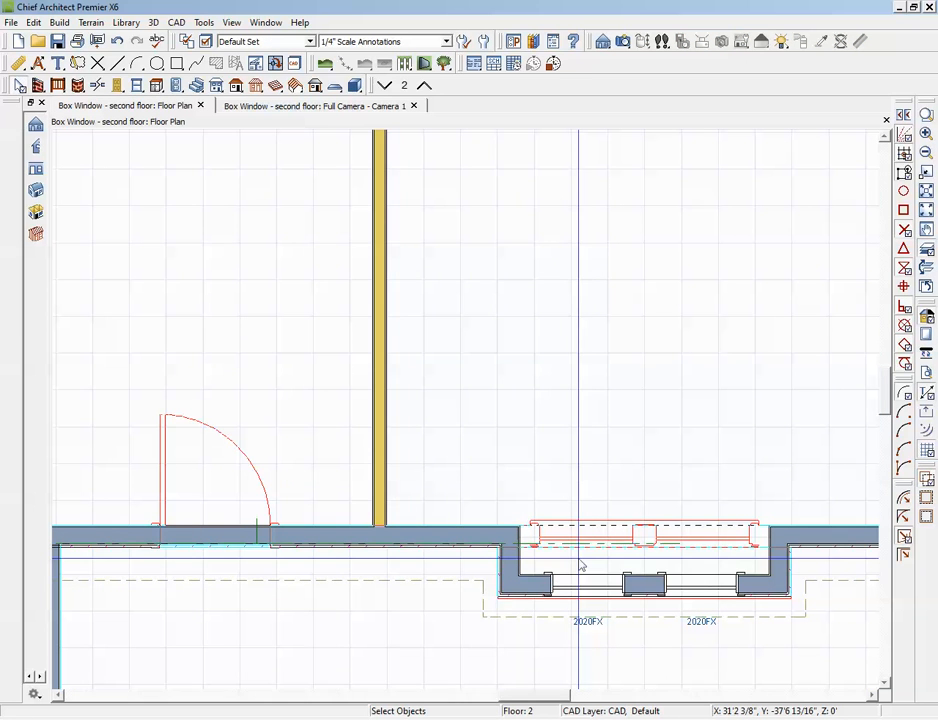
{"action": "double_click", "coordinate": [580, 564]}
{"action": "left_click", "coordinate": [128, 185]}
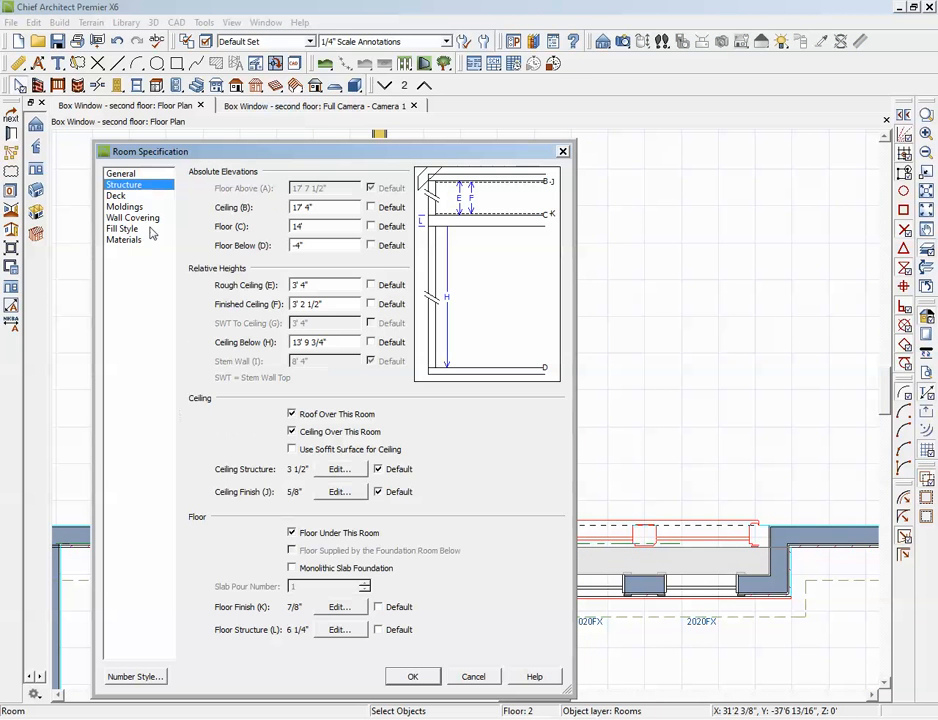
{"action": "double_click", "coordinate": [337, 230]}
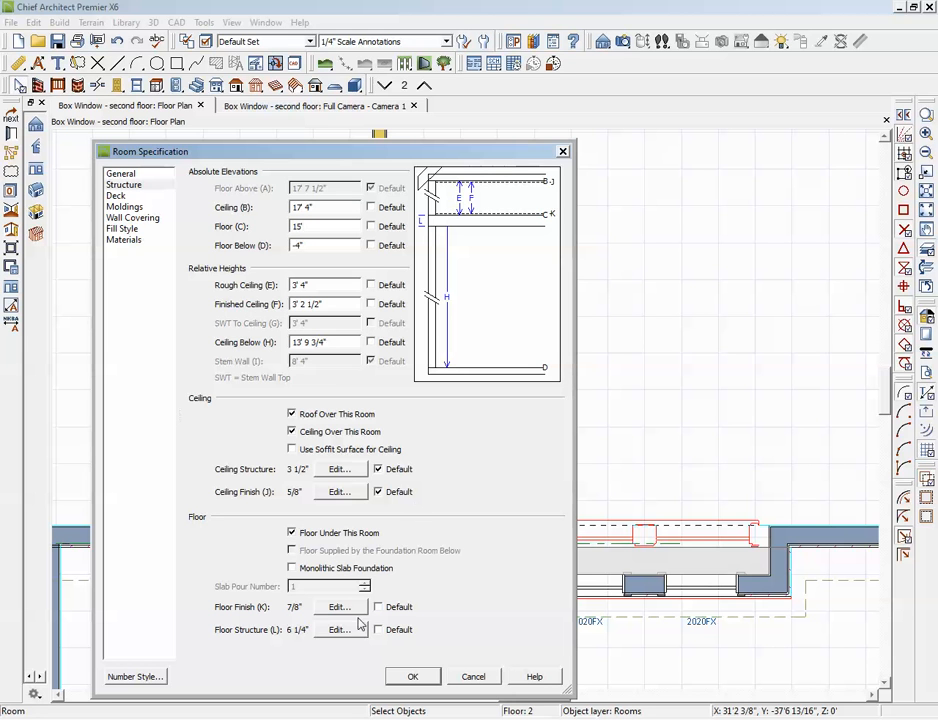
{"action": "left_click", "coordinate": [412, 676]}
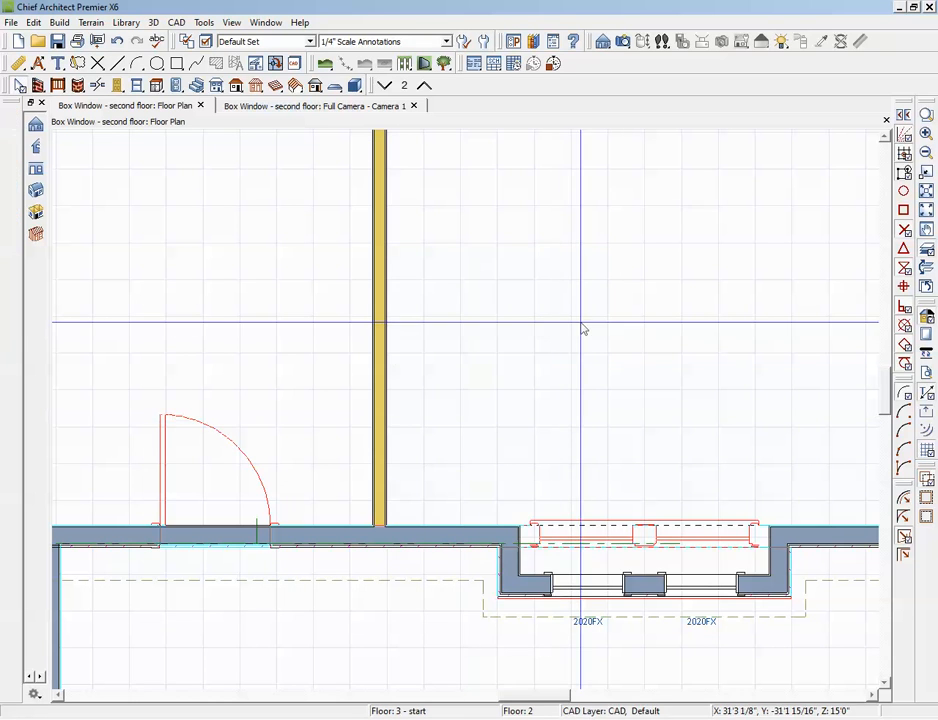
Raise the bottom edge of the boxed-out front wall in the camera view to about 14'4", level with the side walls.
{"action": "key", "text": "ctrl+Tab"}
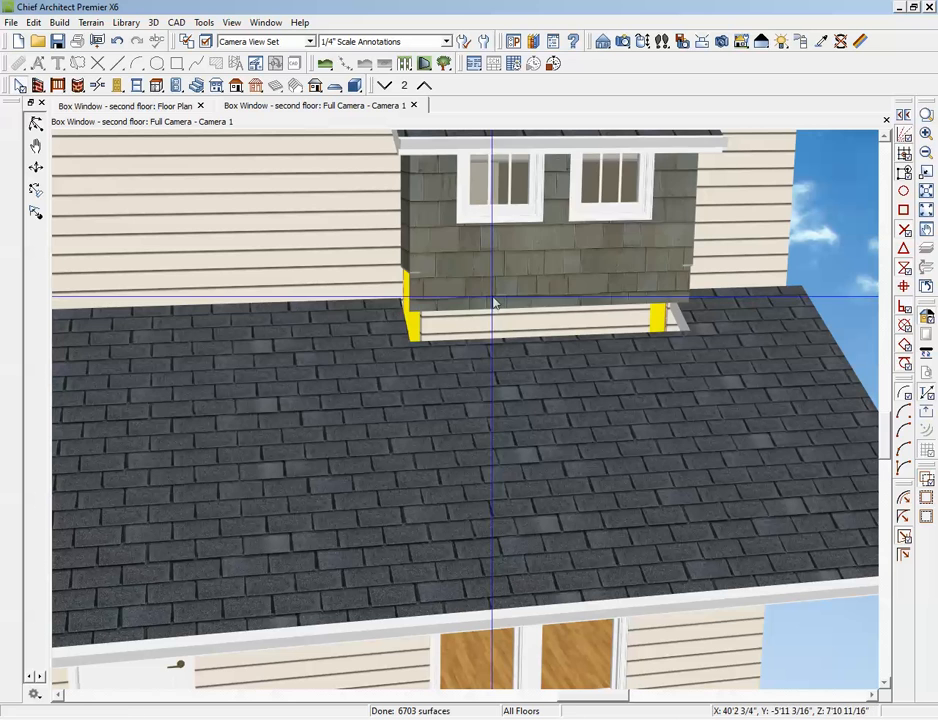
{"action": "left_click", "coordinate": [493, 297]}
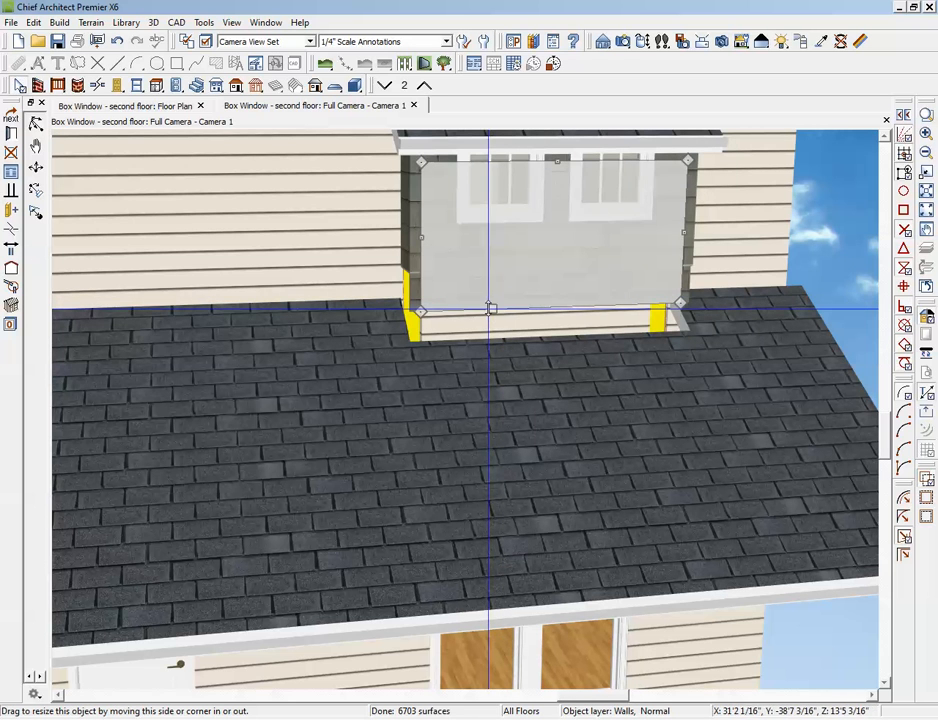
{"action": "left_click_drag", "start_coordinate": [490, 308], "coordinate": [485, 274]}
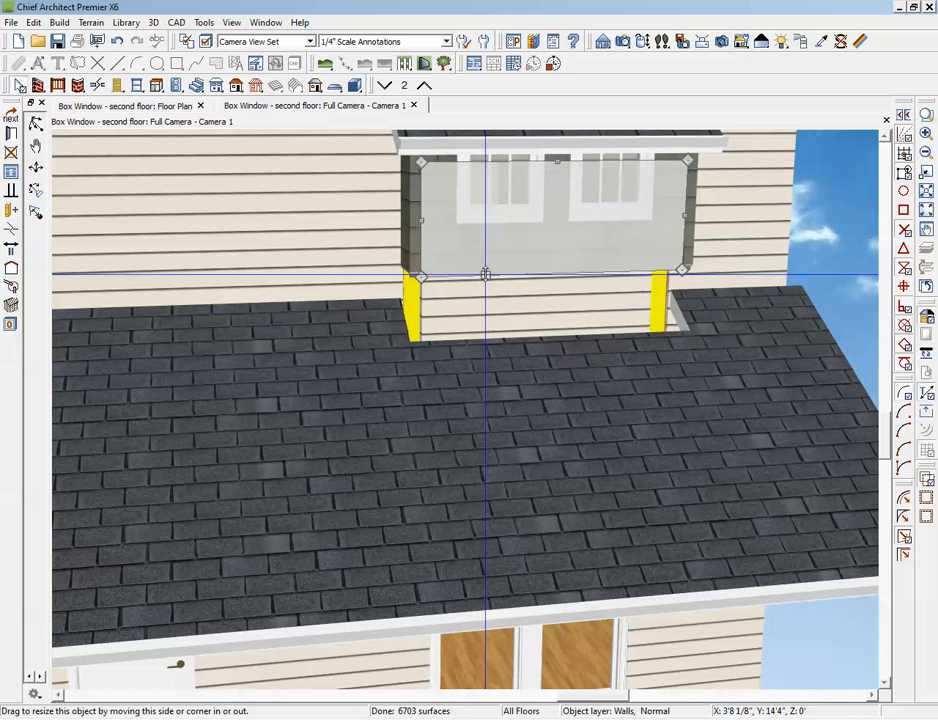
Select the invisible wall between the bedroom and the boxed-out window, and review its general wall options.
{"action": "left_click", "coordinate": [509, 304]}
{"action": "scroll", "coordinate": [511, 311], "scroll_direction": "down", "scroll_amount": 5}
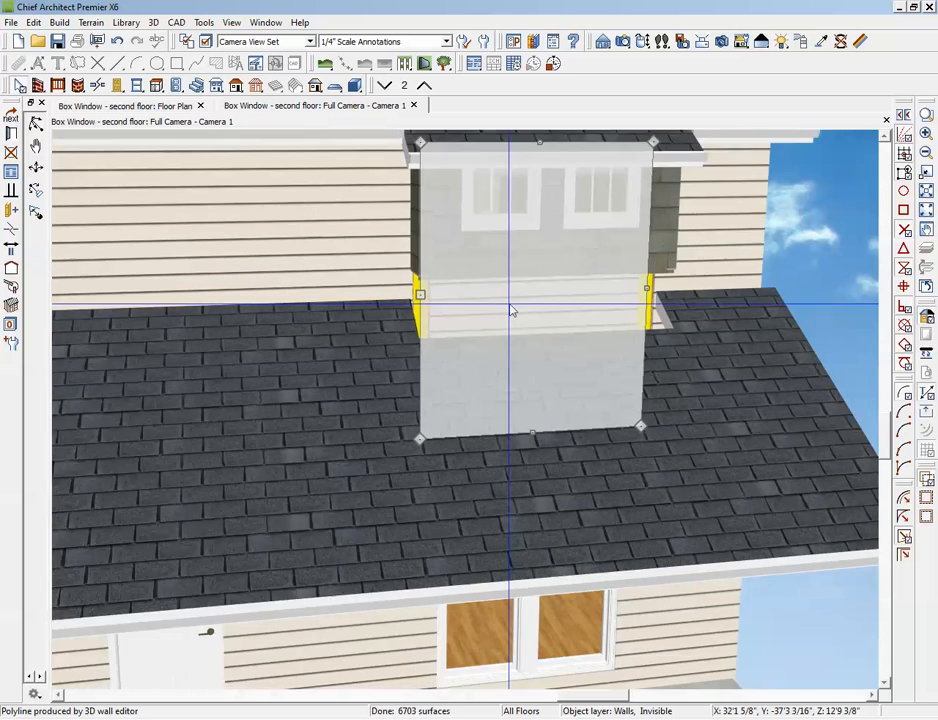
{"action": "scroll", "coordinate": [516, 313], "scroll_direction": "up", "scroll_amount": 4}
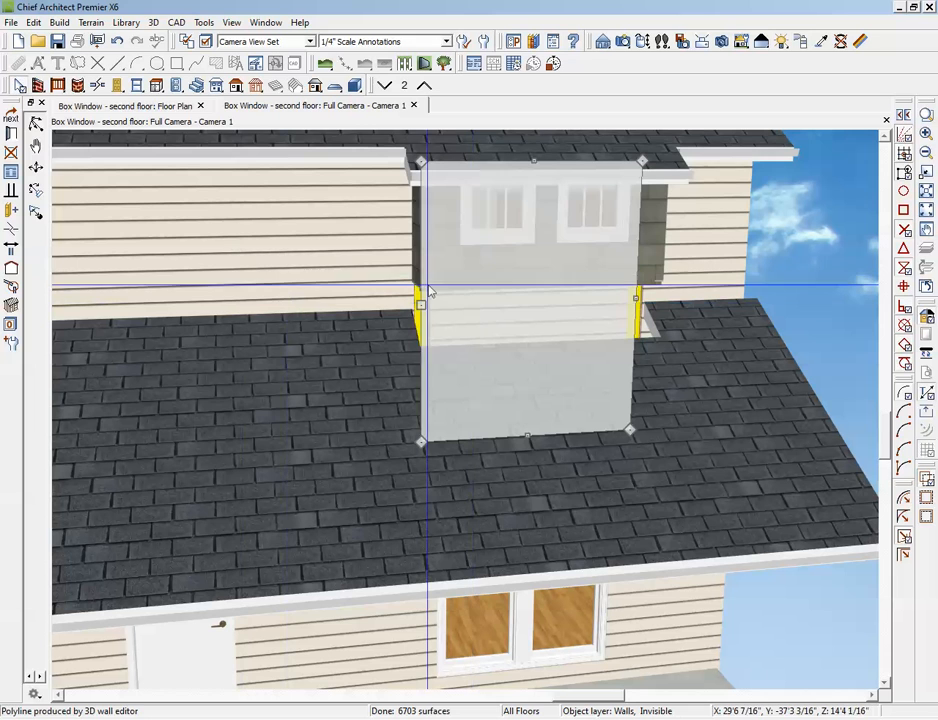
{"action": "left_click", "coordinate": [13, 139]}
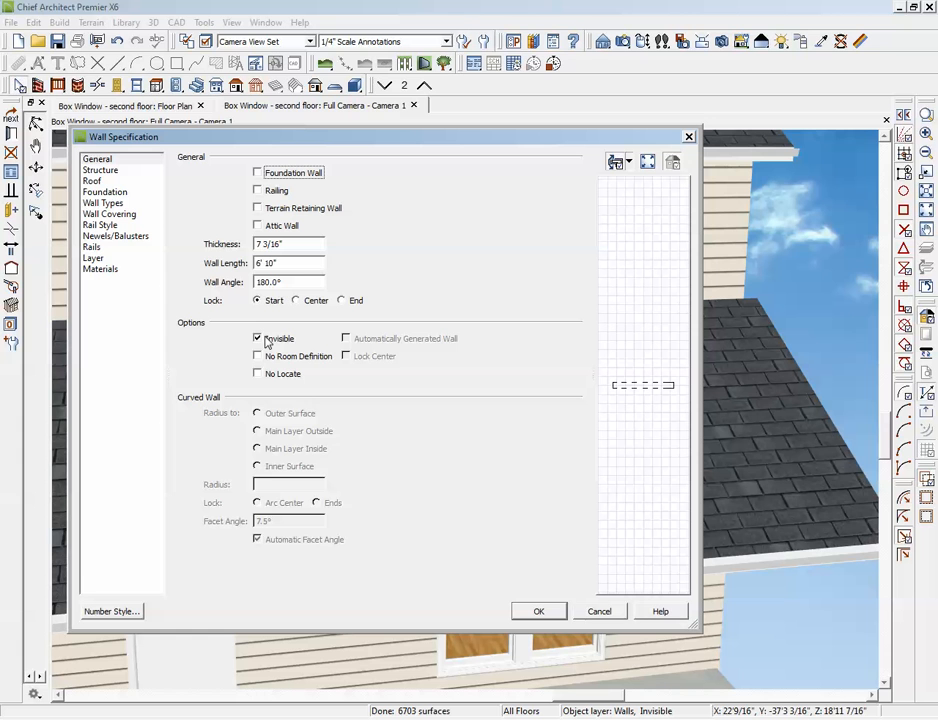
{"action": "left_click", "coordinate": [548, 611]}
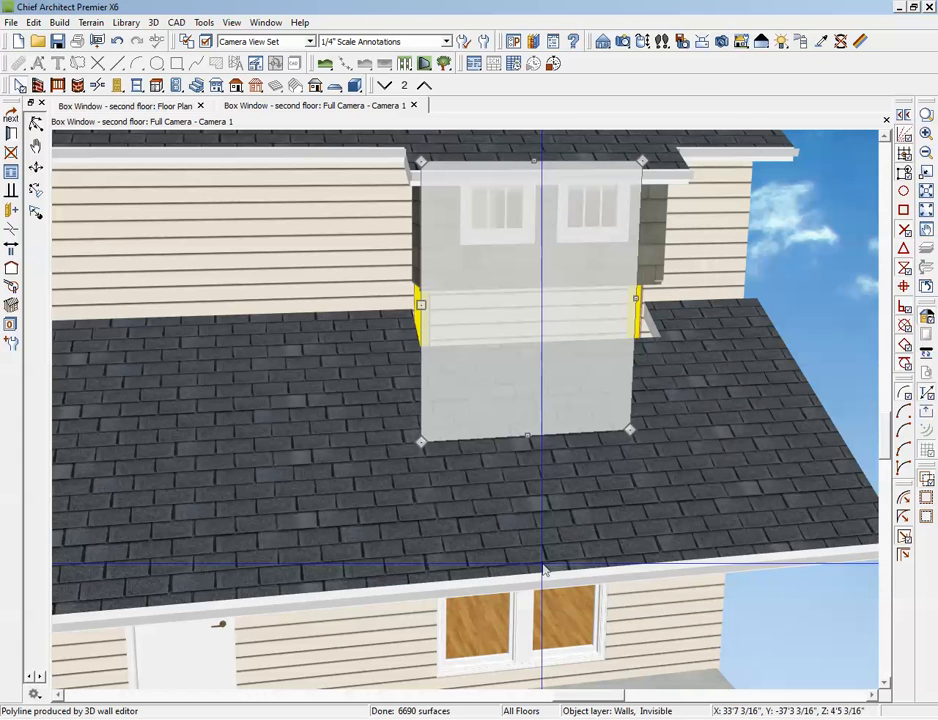
Assign the Opening (no material) library material from the Misc category to the exterior surface of the selected invisible wall.
{"action": "left_click", "coordinate": [13, 137]}
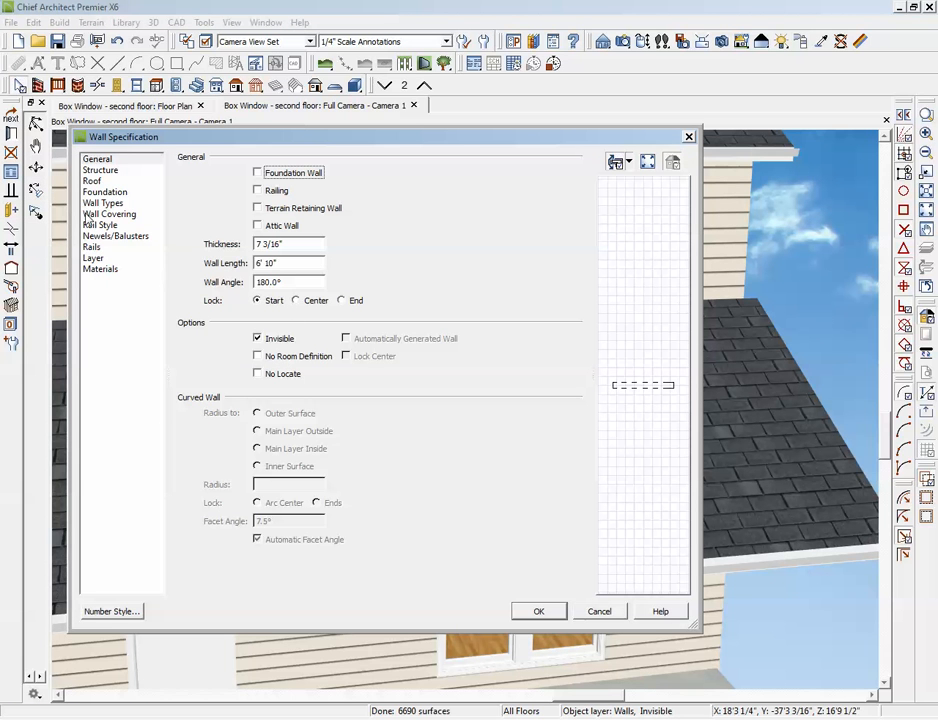
{"action": "left_click", "coordinate": [104, 270]}
{"action": "left_click", "coordinate": [258, 188]}
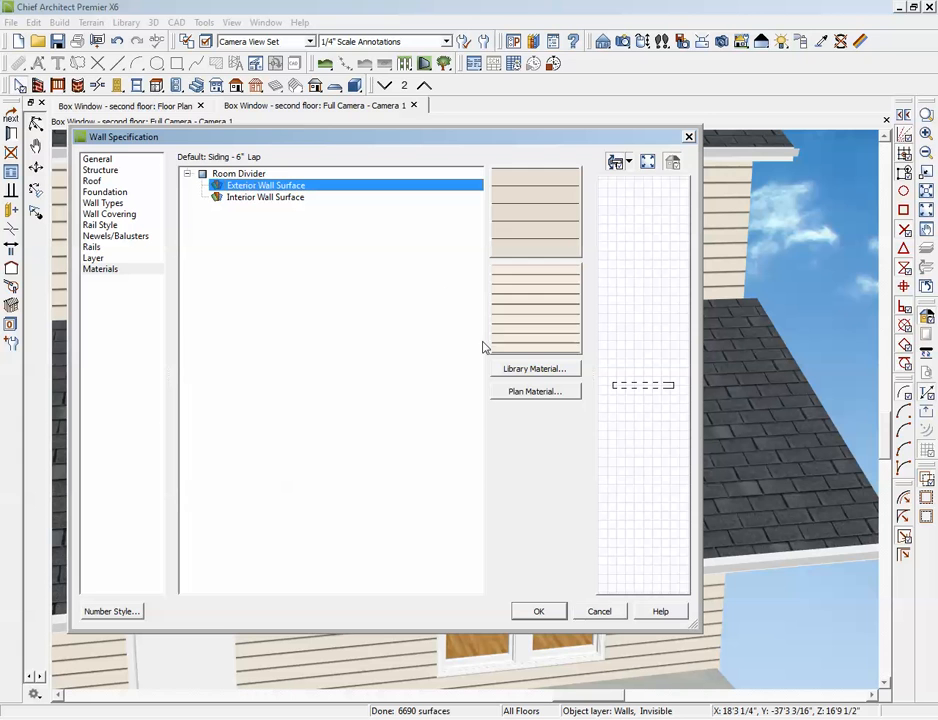
{"action": "left_click", "coordinate": [535, 392]}
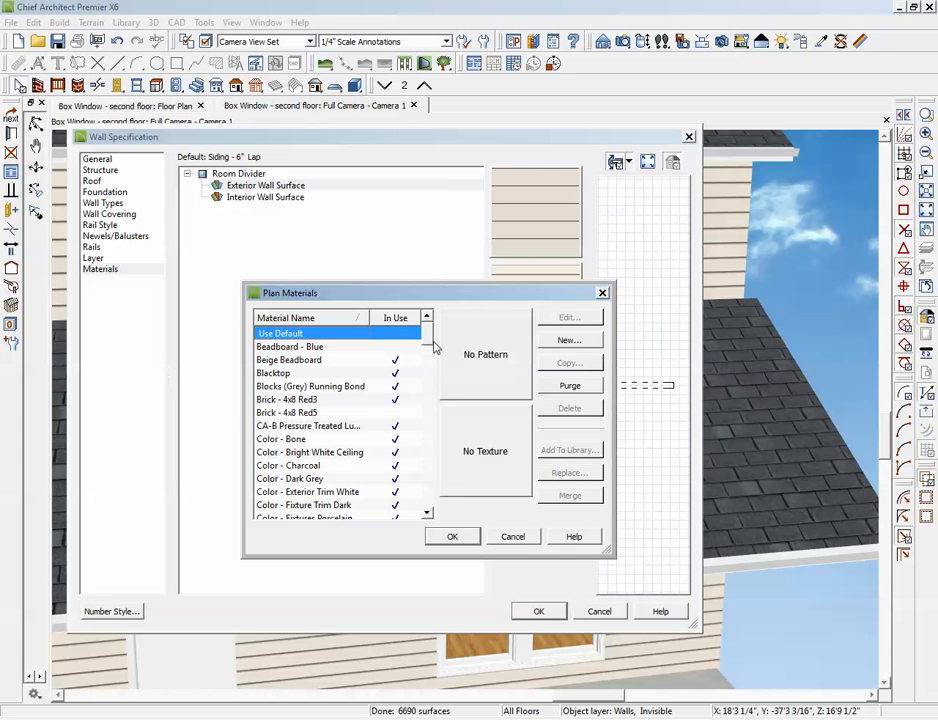
{"action": "key", "text": "o"}
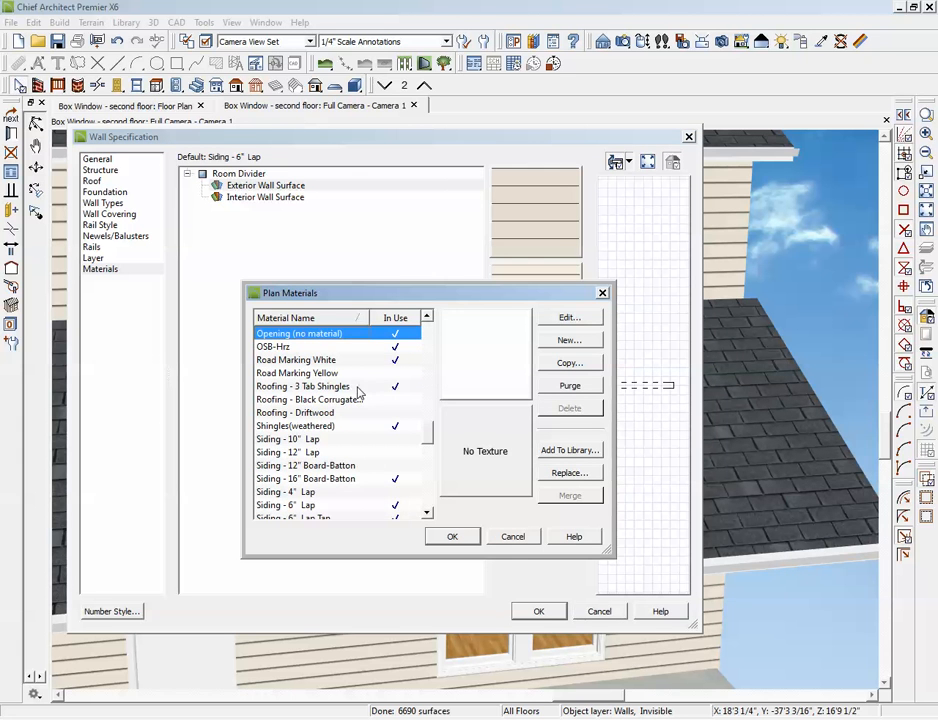
{"action": "left_click", "coordinate": [512, 537]}
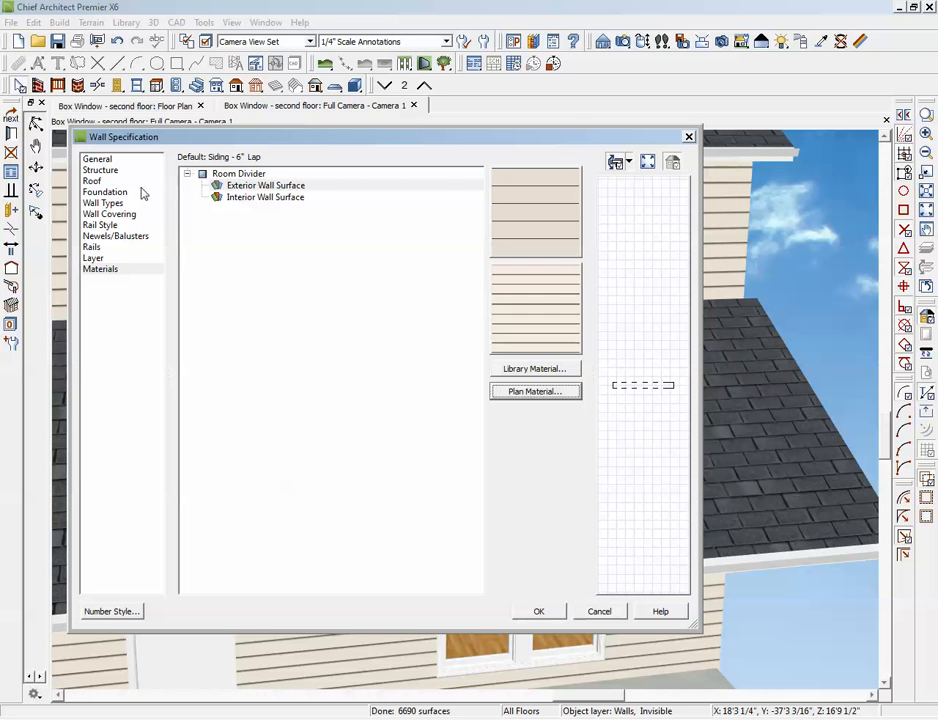
{"action": "left_click", "coordinate": [536, 370]}
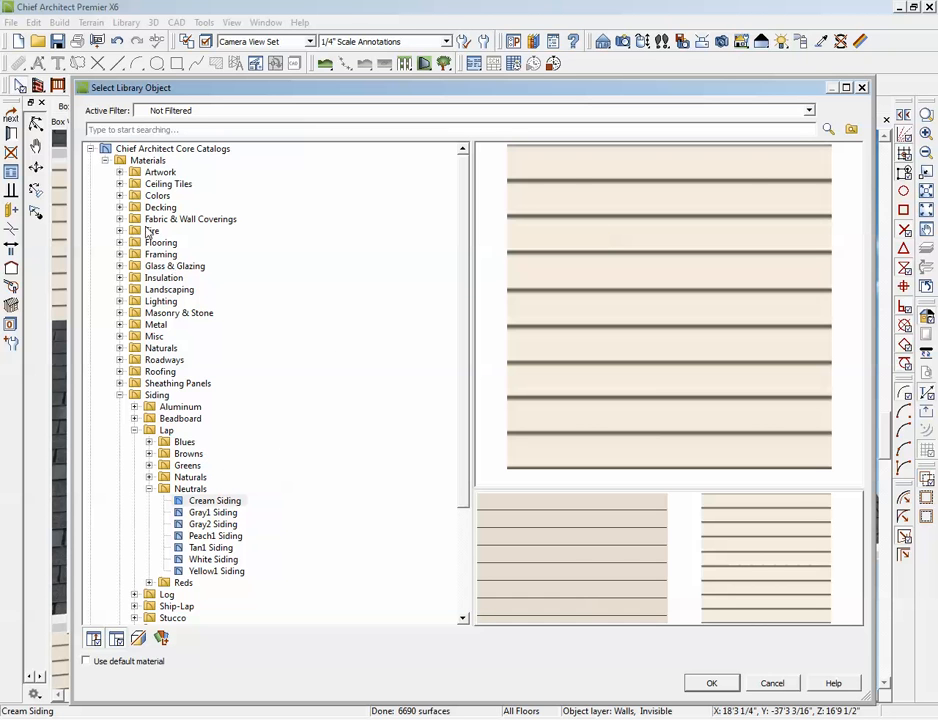
{"action": "left_click", "coordinate": [155, 338]}
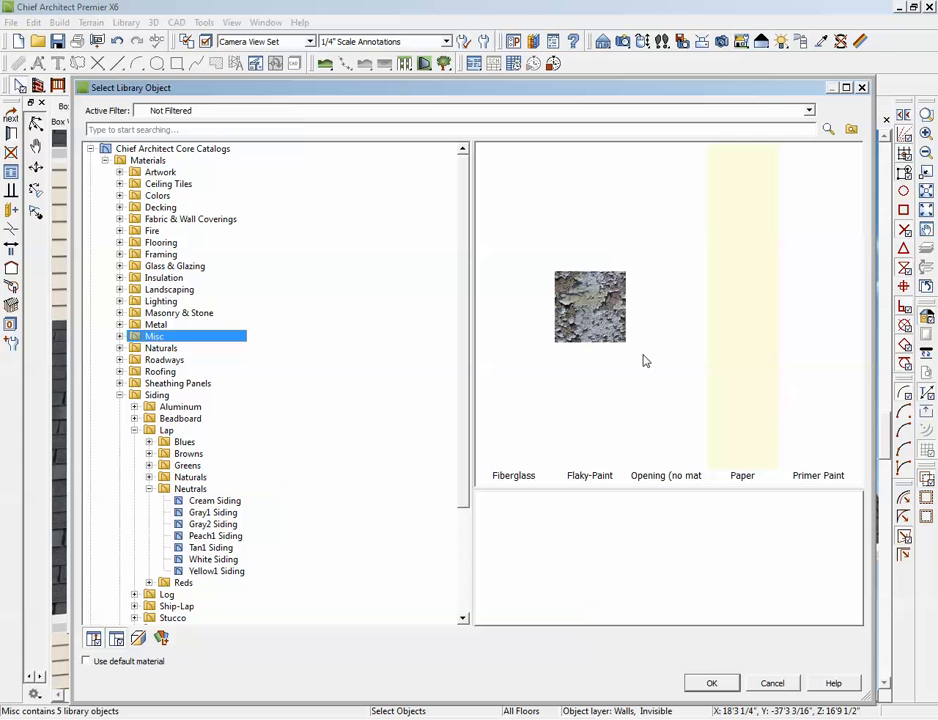
{"action": "left_click", "coordinate": [679, 427]}
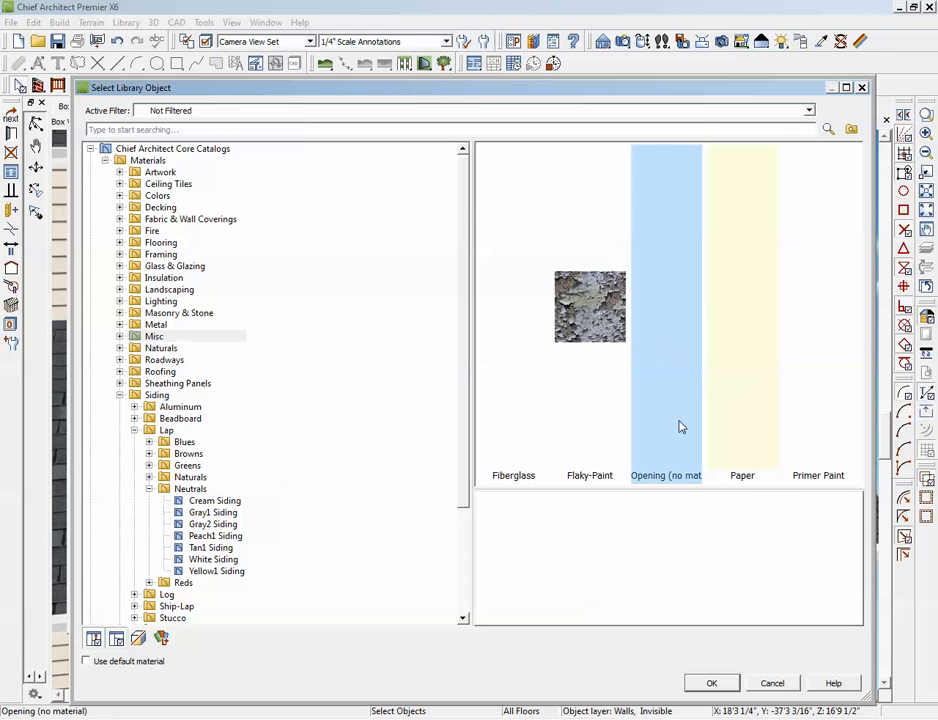
{"action": "left_click", "coordinate": [712, 683]}
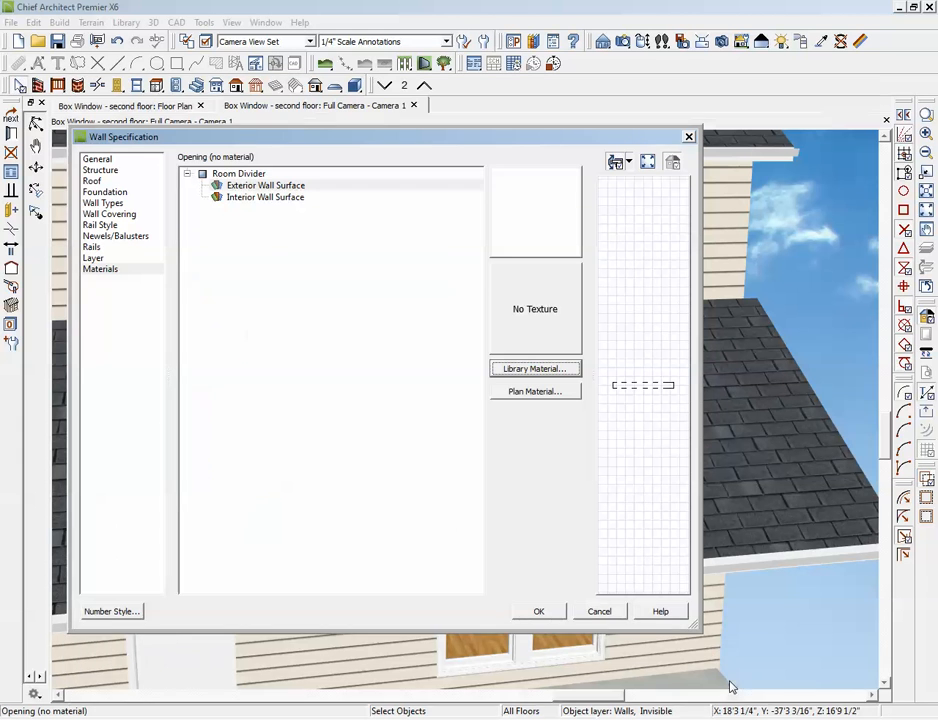
Set the invisible wall's interior surface to the plan material Opening (no material) and apply the wall specification.
{"action": "left_click", "coordinate": [273, 197]}
{"action": "left_click", "coordinate": [515, 392]}
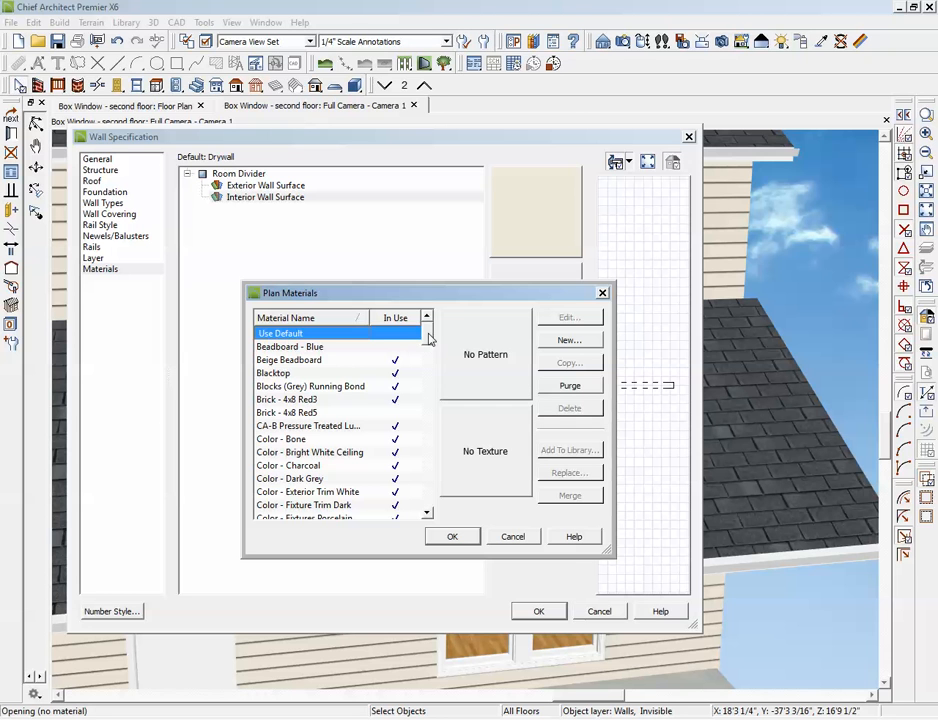
{"action": "left_click_drag", "start_coordinate": [428, 334], "coordinate": [420, 366]}
{"action": "key", "text": "o"}
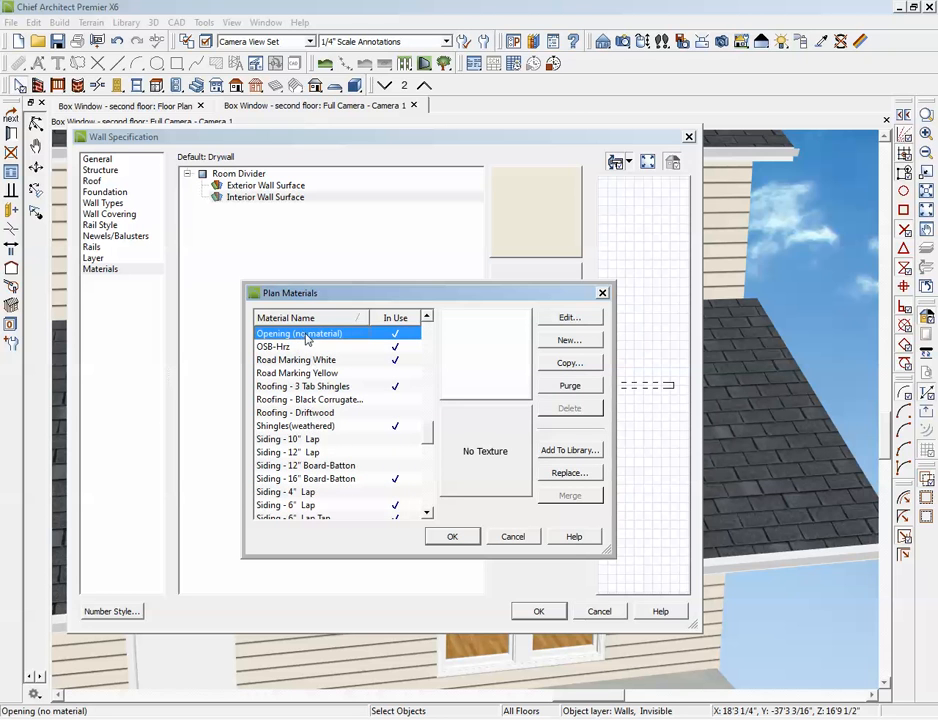
{"action": "left_click", "coordinate": [451, 537]}
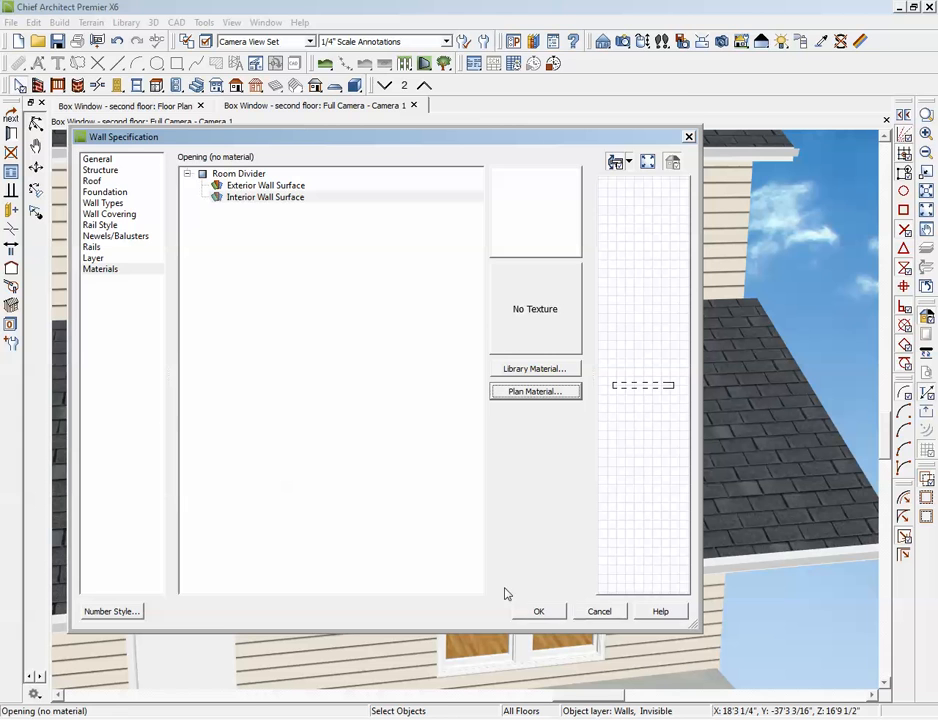
{"action": "left_click", "coordinate": [538, 611]}
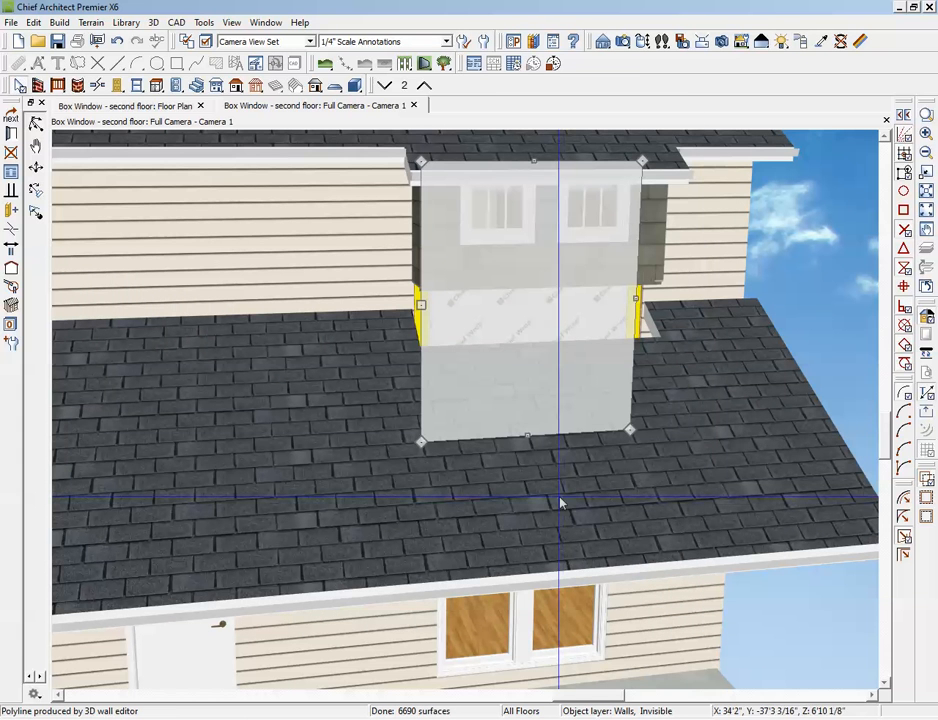
{"action": "key", "text": "Escape"}
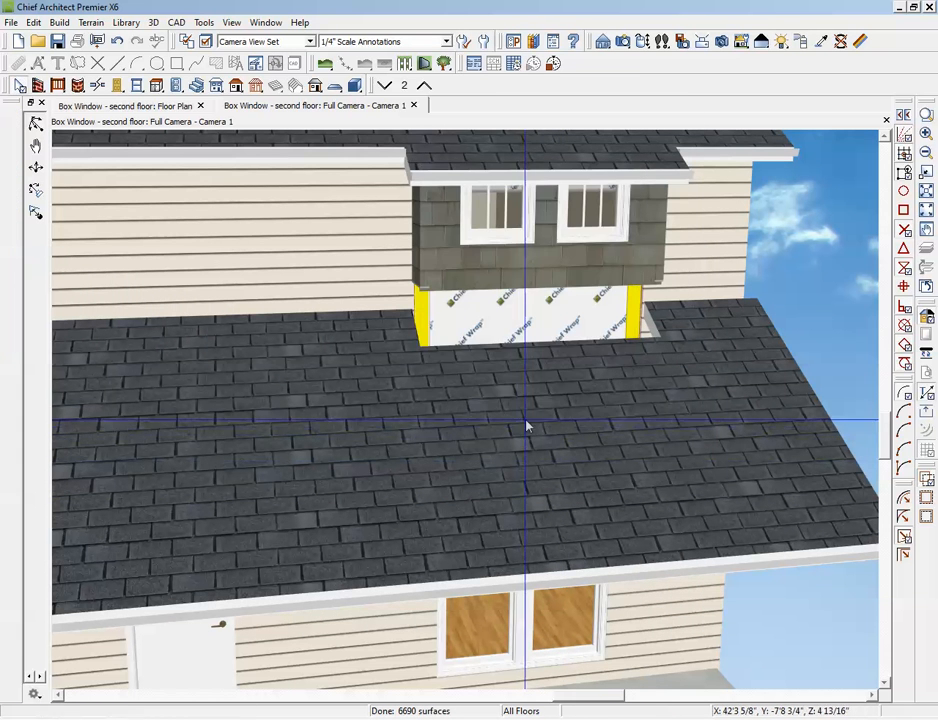
Raise the bottom edge of the invisible wall to the underside of the boxed-out window.
{"action": "left_click", "coordinate": [513, 321]}
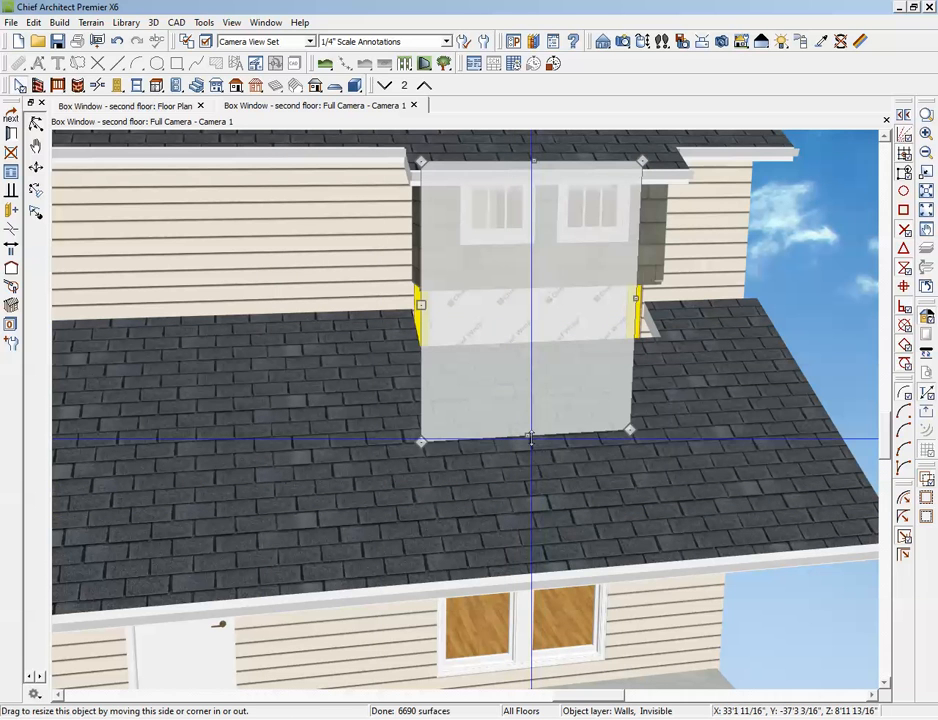
{"action": "left_click_drag", "start_coordinate": [530, 438], "coordinate": [515, 286]}
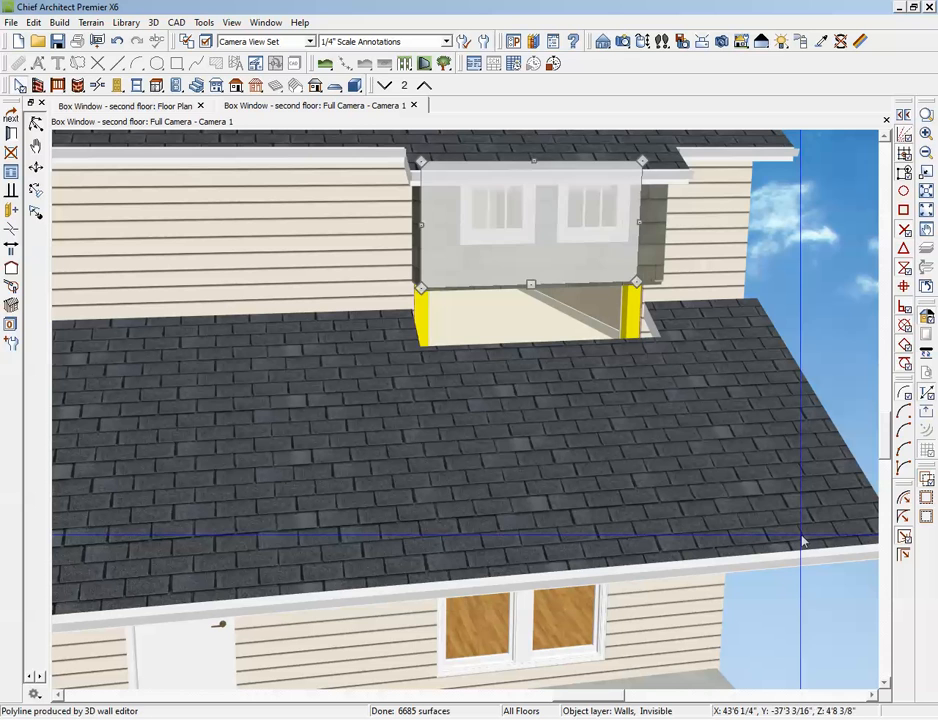
{"action": "key", "text": "Escape"}
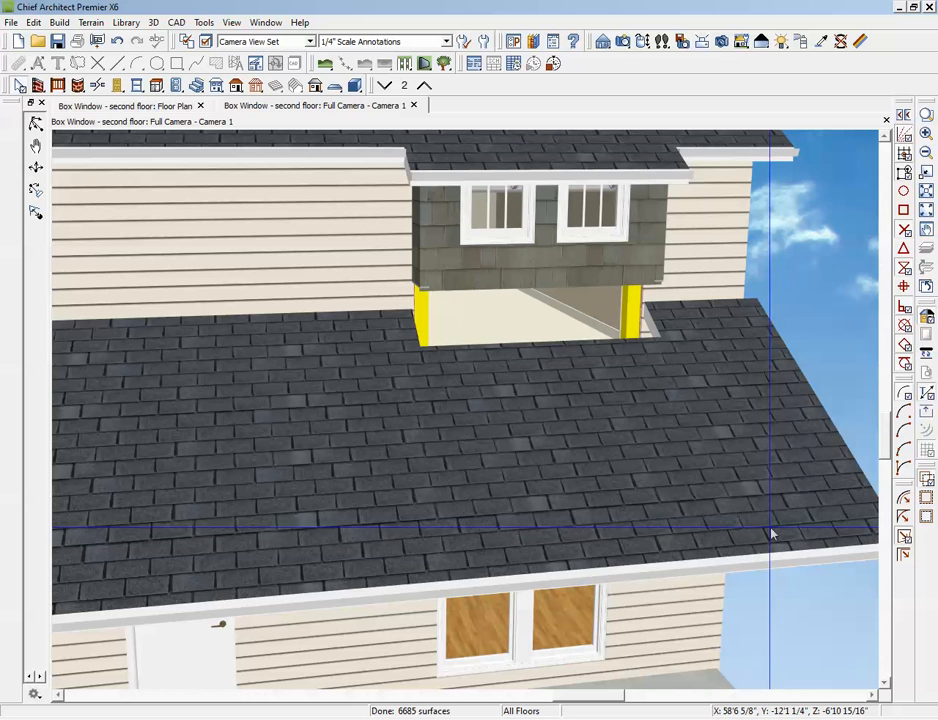
Create a cross-section view from the floor plan just beside the boxed-out window, looking toward the bay across the porch roof.
{"action": "scroll", "coordinate": [473, 310], "scroll_direction": "up", "scroll_amount": 2}
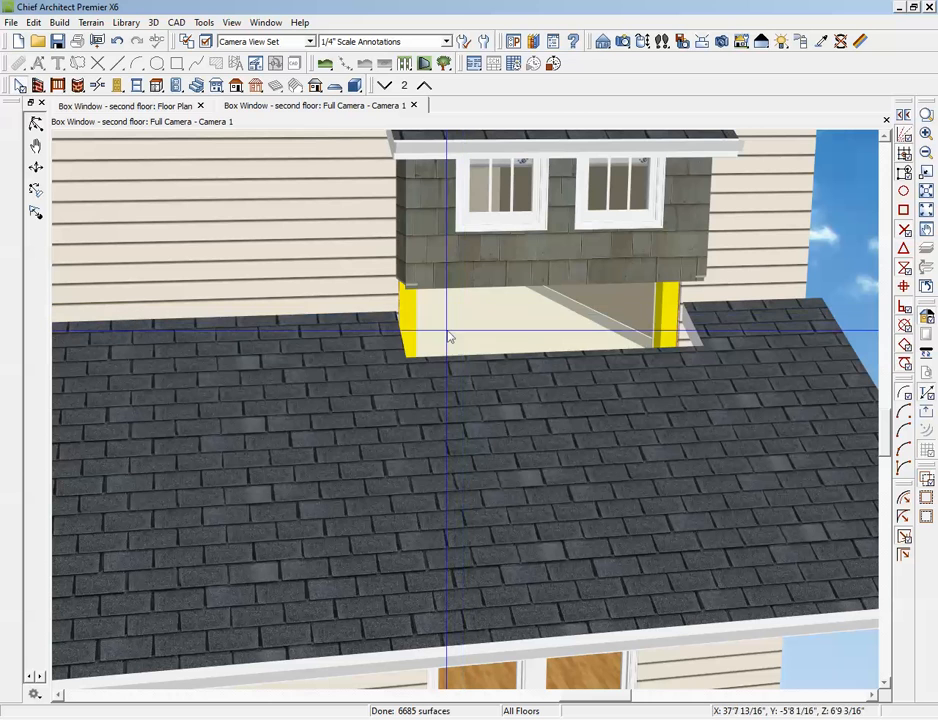
{"action": "left_click", "coordinate": [364, 346]}
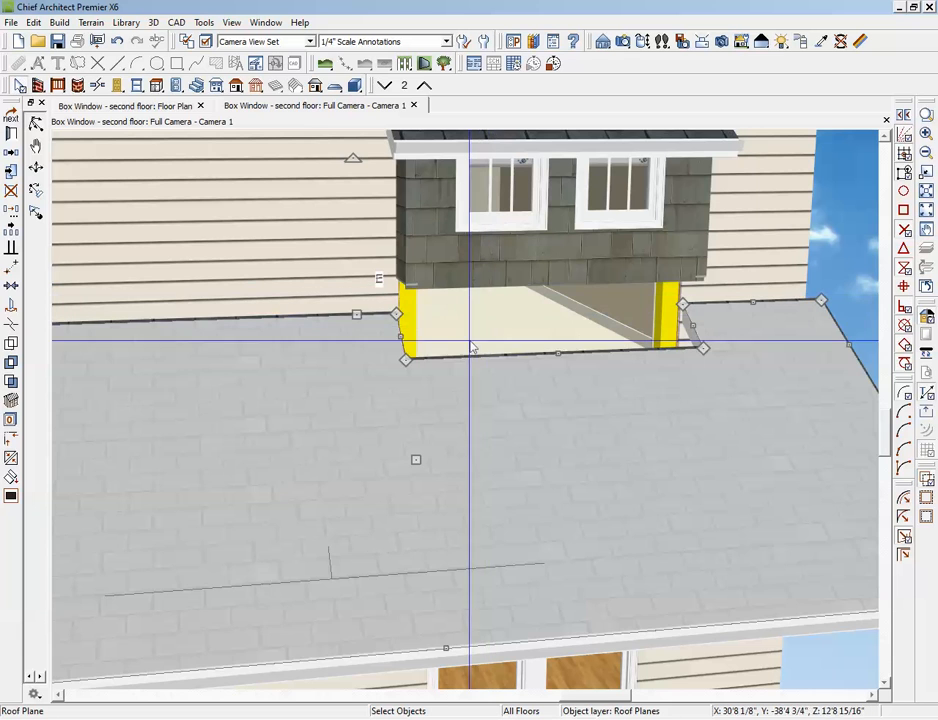
{"action": "key", "text": "Escape"}
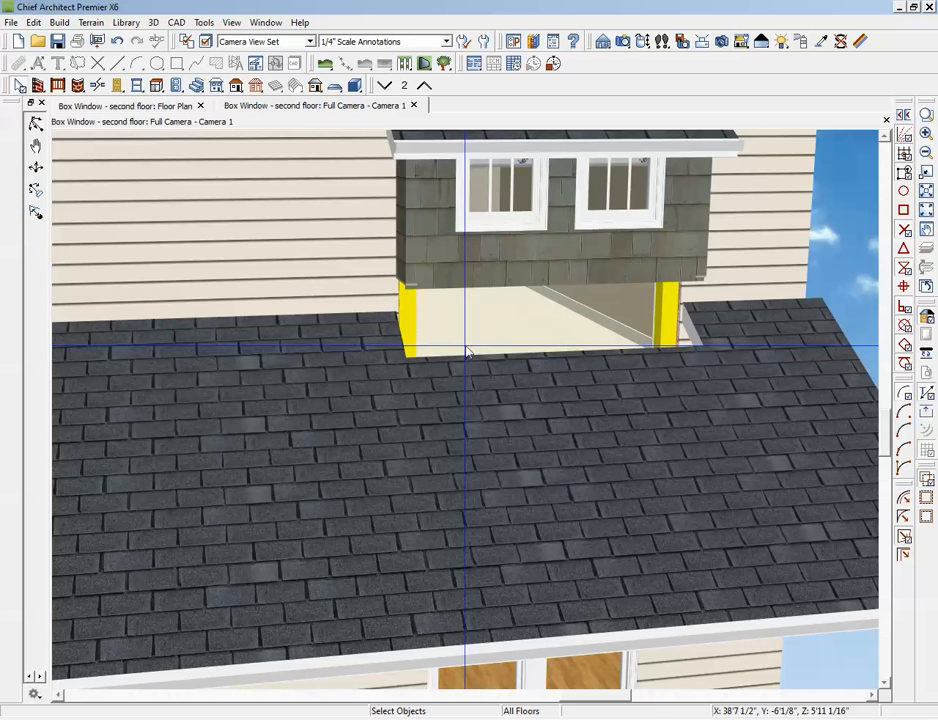
{"action": "key", "text": "ctrl+Tab"}
{"action": "scroll", "coordinate": [578, 383], "scroll_direction": "down", "scroll_amount": 3}
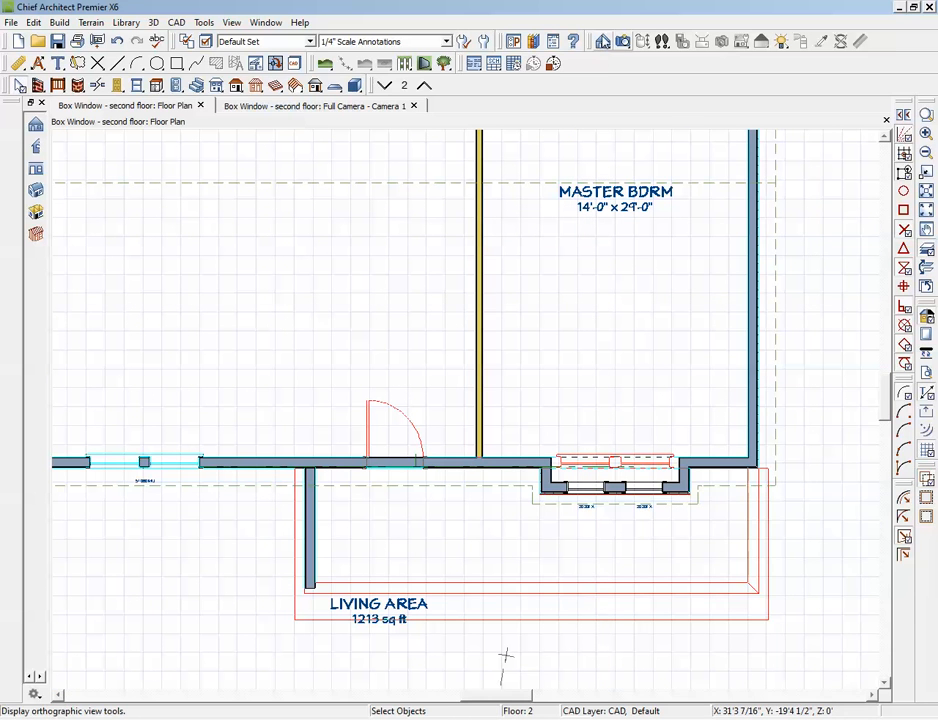
{"action": "left_click", "coordinate": [604, 43]}
{"action": "left_click_drag", "start_coordinate": [727, 522], "coordinate": [652, 521]}
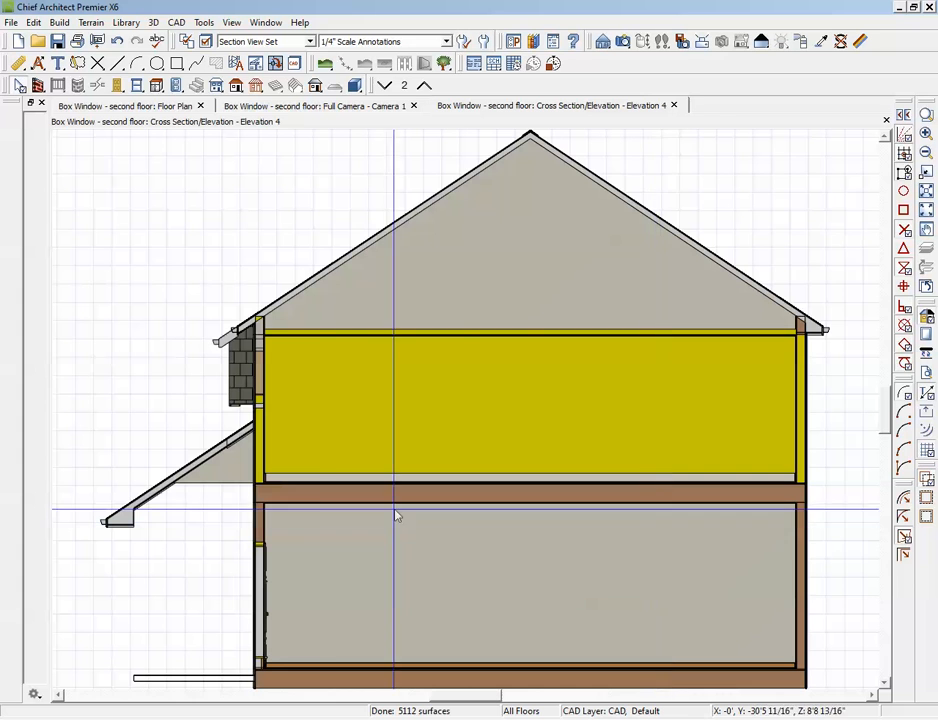
Draw a long, thin rectangular polyline about 1" thick in the section view, above the porch roof and below the bay.
{"action": "left_click", "coordinate": [926, 117]}
{"action": "left_click_drag", "start_coordinate": [177, 390], "coordinate": [291, 484]}
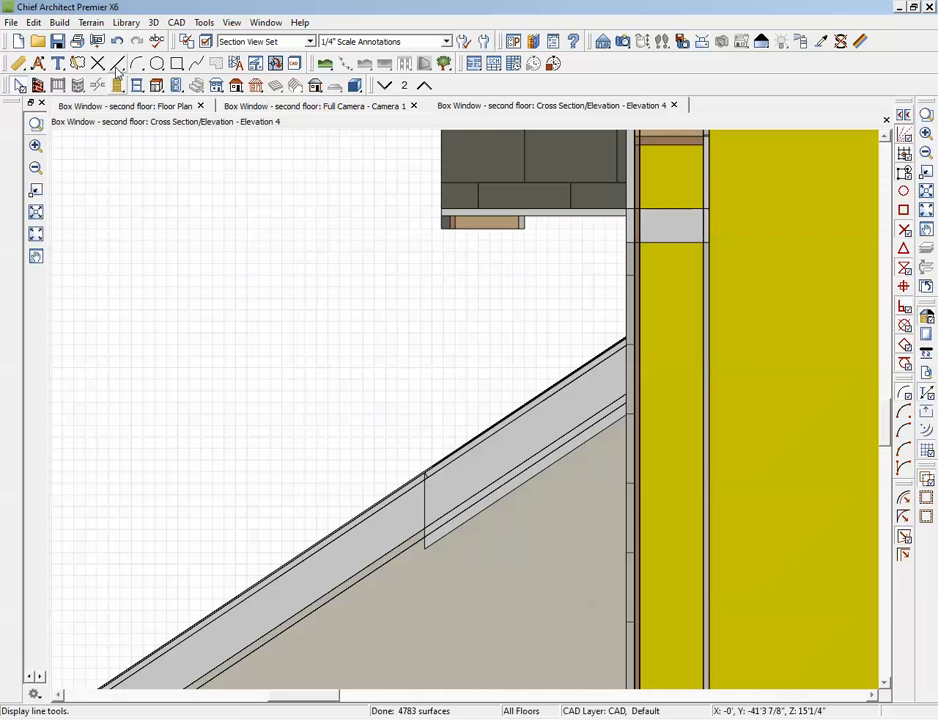
{"action": "left_click", "coordinate": [117, 63]}
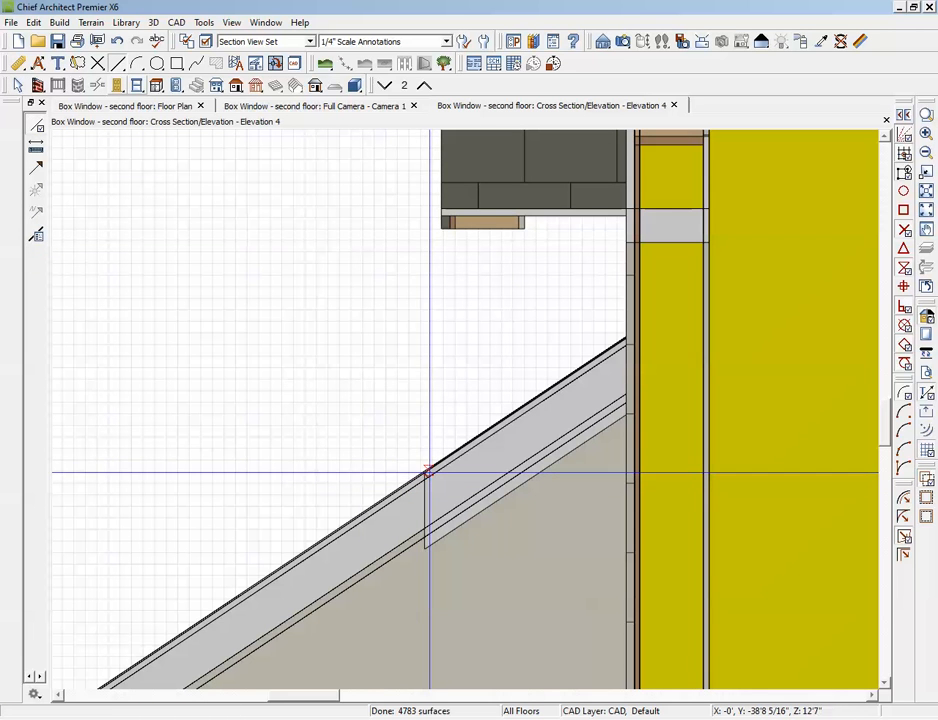
{"action": "left_click", "coordinate": [175, 63]}
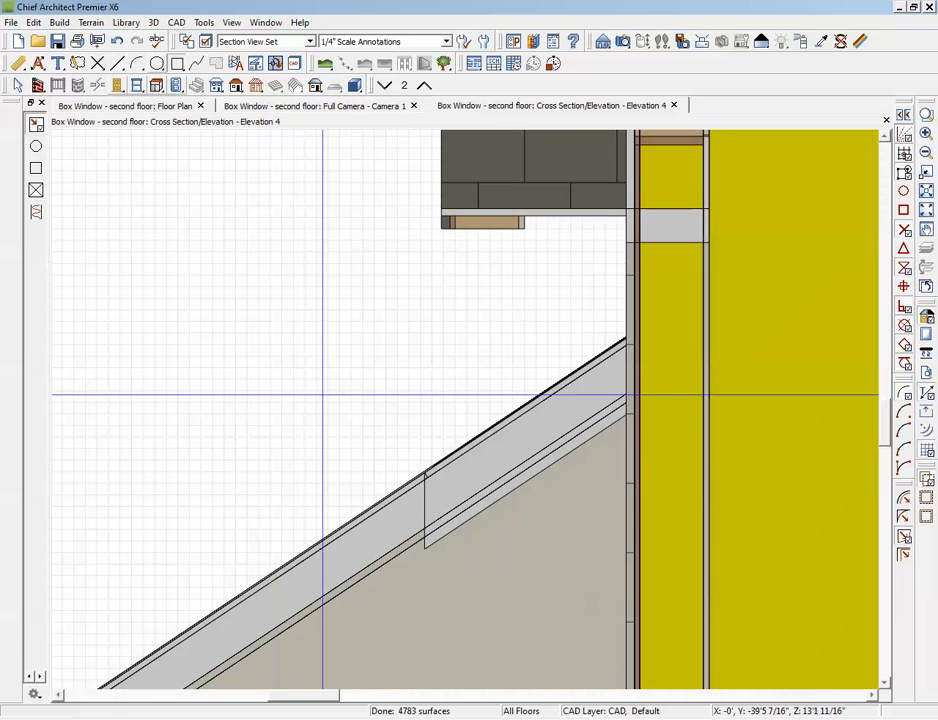
{"action": "left_click_drag", "start_coordinate": [304, 356], "coordinate": [531, 373]}
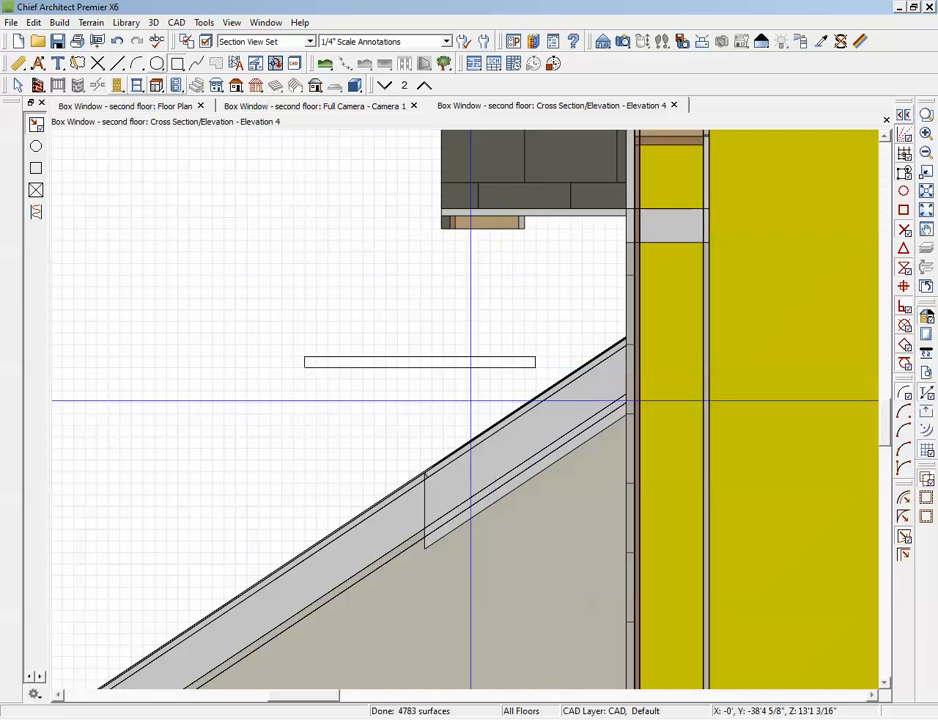
{"action": "left_click", "coordinate": [432, 365]}
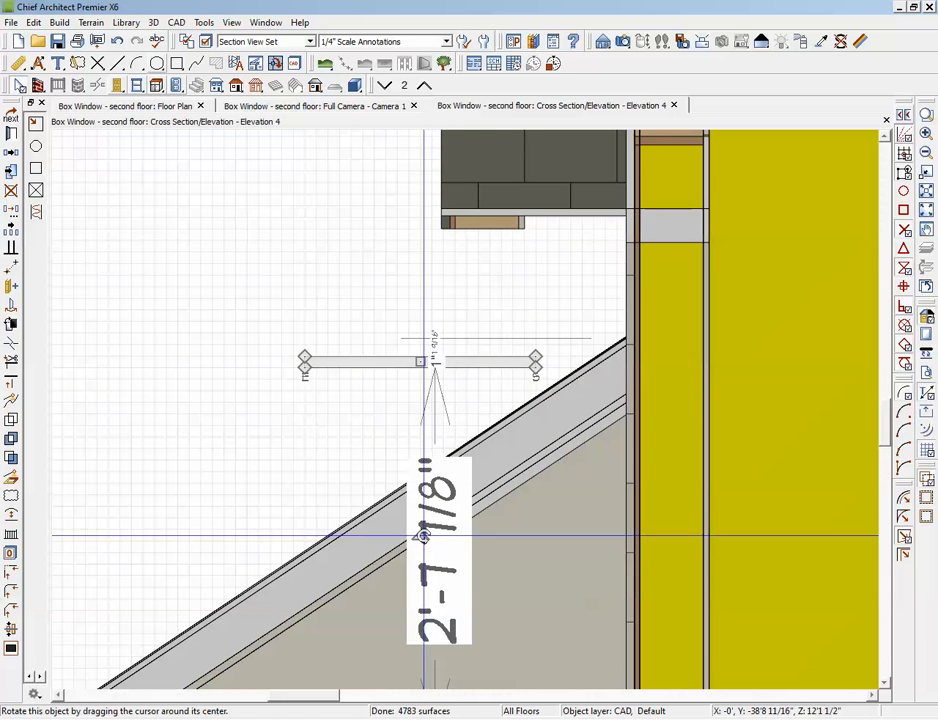
Rotate the thin rectangle to the porch roof's slope, making the entire polyline parallel to the roof edge.
{"action": "left_click_drag", "start_coordinate": [424, 541], "coordinate": [497, 473]}
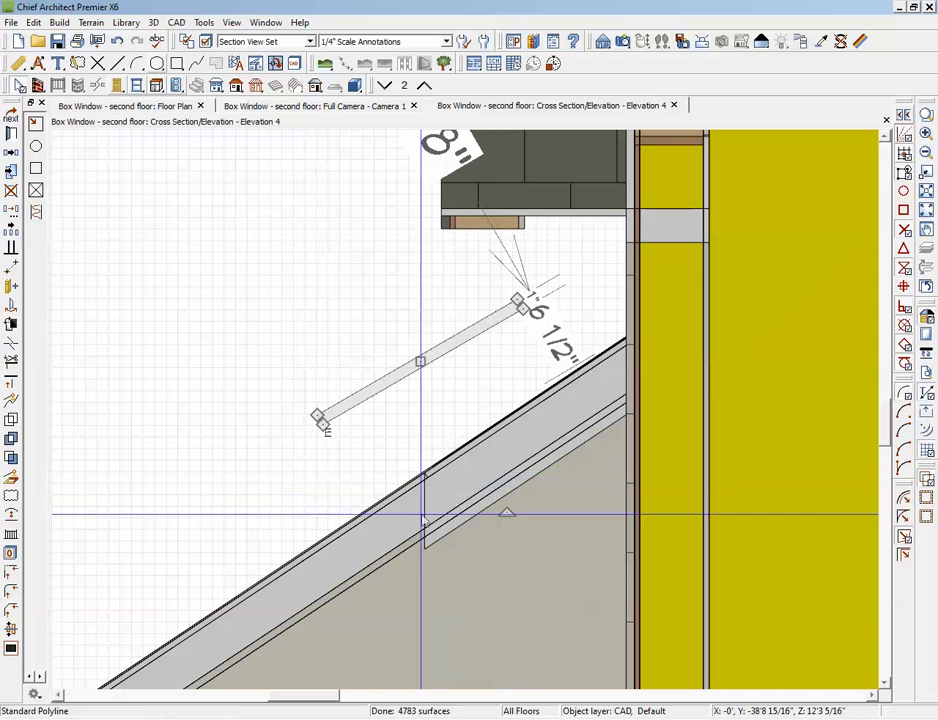
{"action": "left_click", "coordinate": [12, 248]}
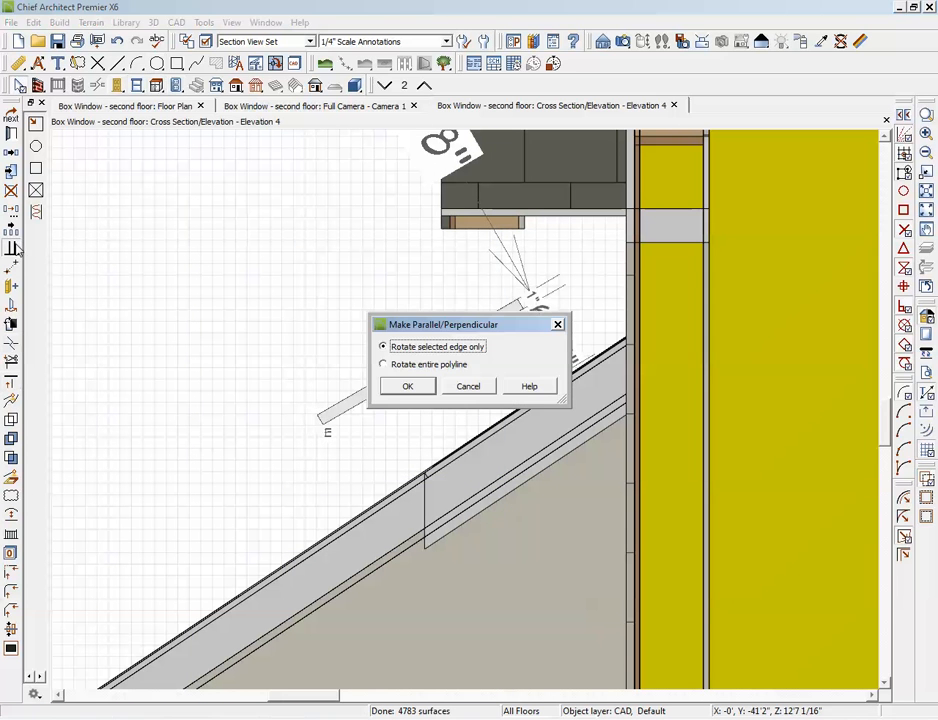
{"action": "left_click", "coordinate": [400, 366]}
{"action": "left_click", "coordinate": [406, 385]}
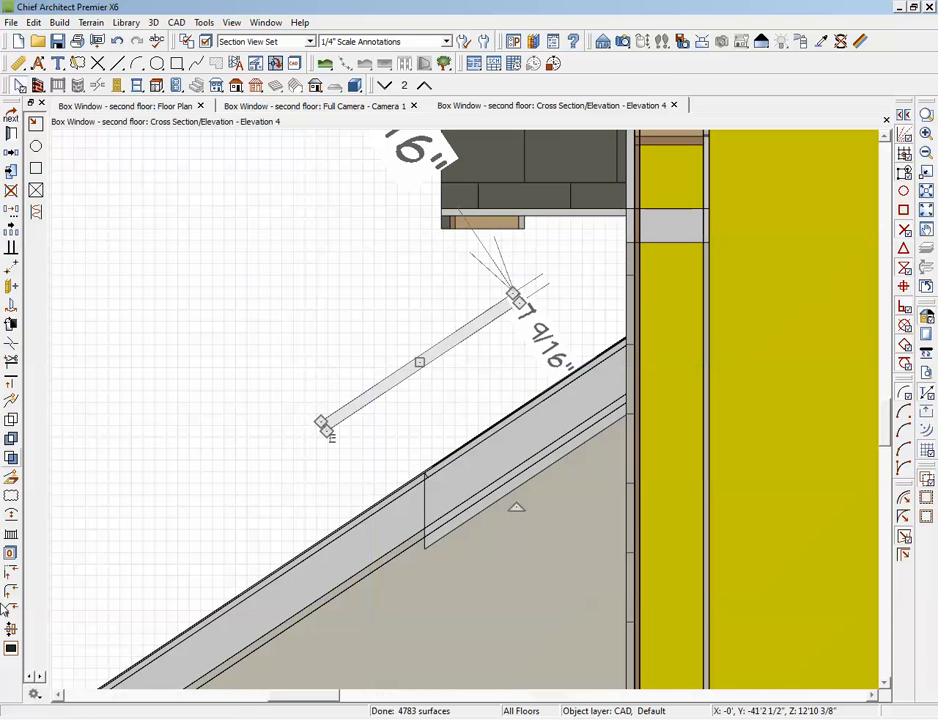
Convert the sloped rectangle to a polyline solid with a thickness of 6'.
{"action": "left_click", "coordinate": [11, 480]}
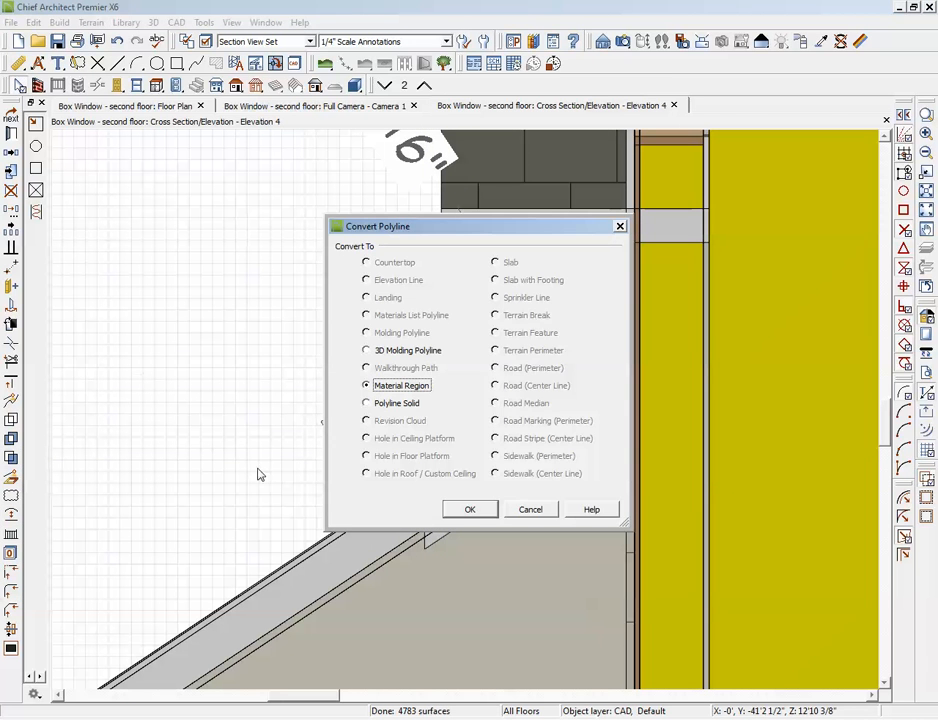
{"action": "left_click", "coordinate": [467, 510]}
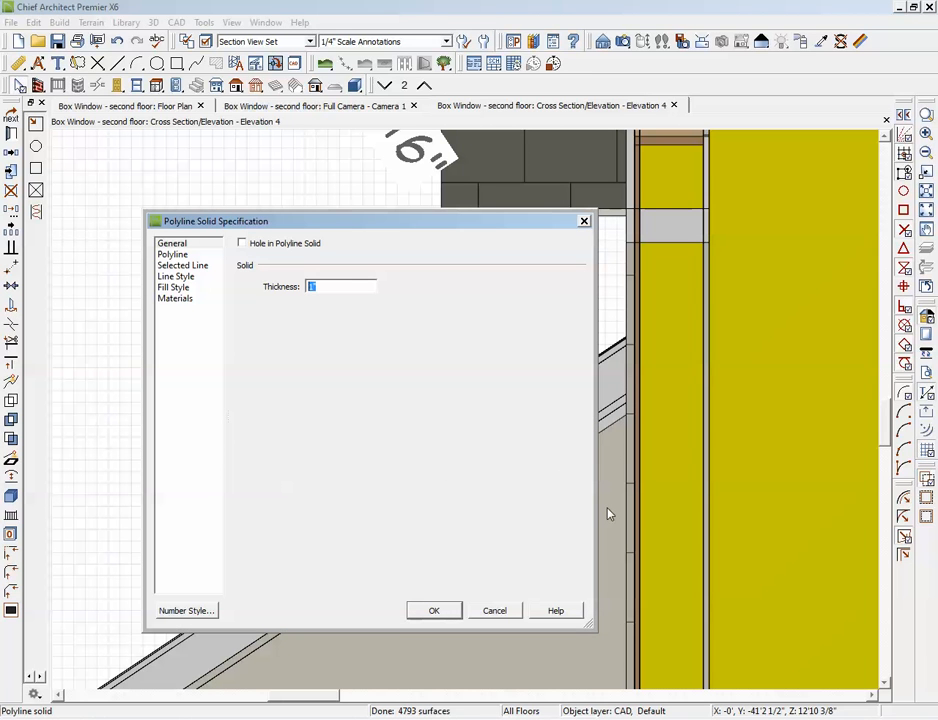
{"action": "type", "text": "6"}
{"action": "left_click", "coordinate": [423, 605]}
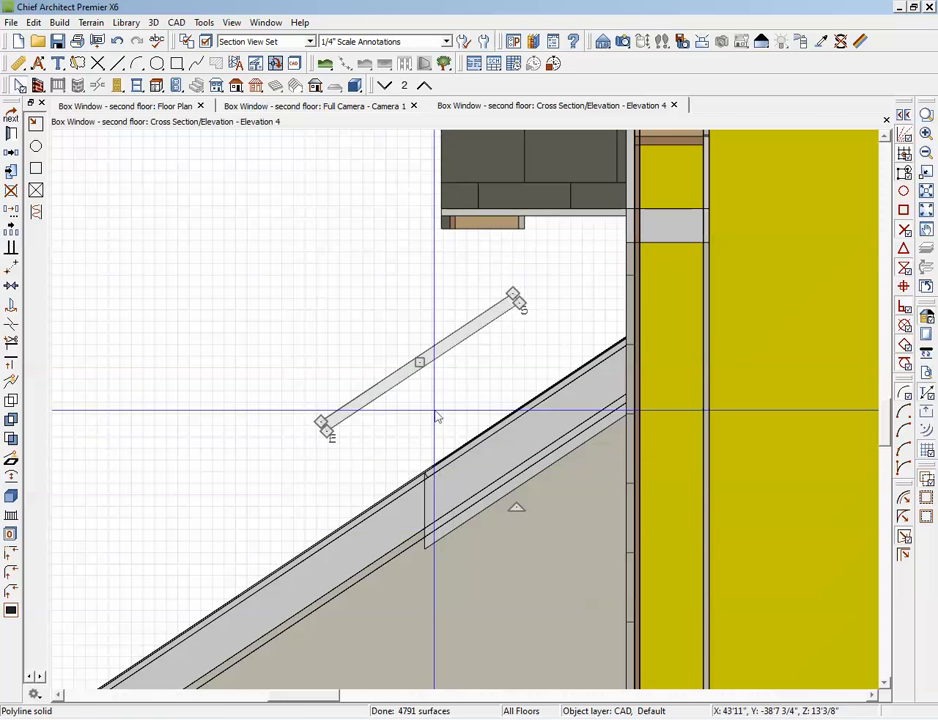
Move the solid onto the porch roof slope in section, and slide it along the roof into the gap under the bay in the camera view.
{"action": "left_click_drag", "start_coordinate": [419, 360], "coordinate": [534, 404]}
{"action": "key", "text": "ctrl+Tab"}
{"action": "key", "text": "ctrl+Tab"}
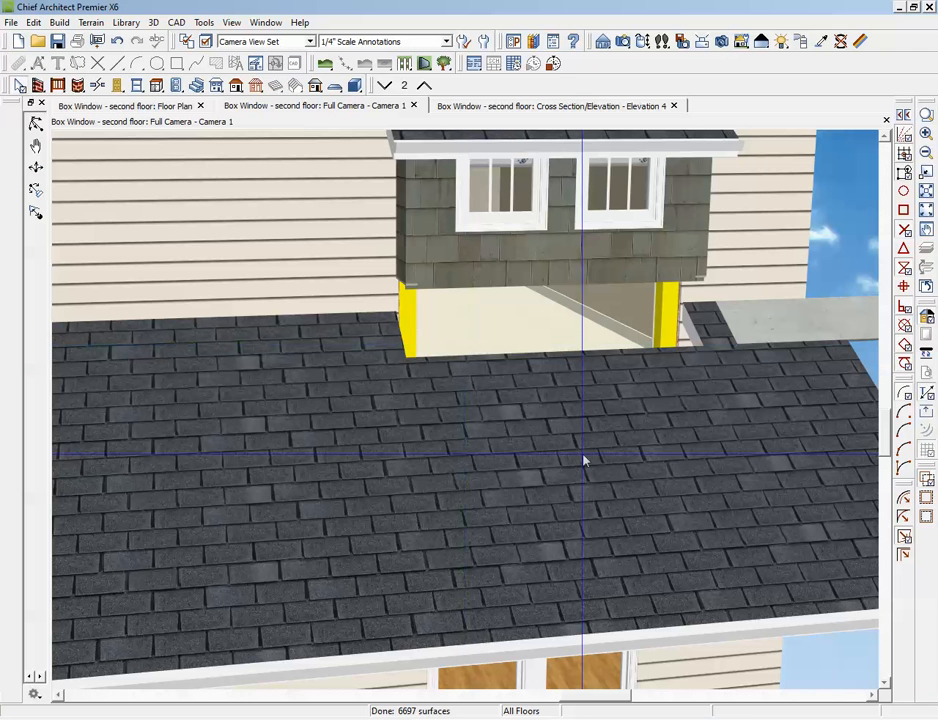
{"action": "left_click", "coordinate": [818, 332]}
{"action": "left_click_drag", "start_coordinate": [823, 318], "coordinate": [510, 330]}
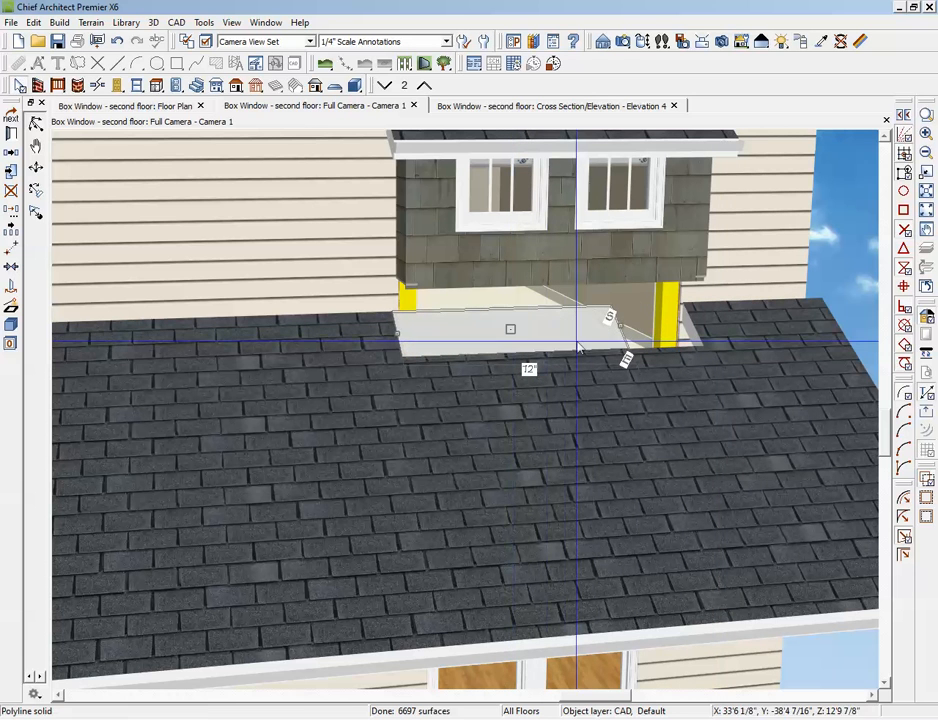
Widen the sloped solid across the full gap beneath the bay and apply the porch roof's 3 Tab Shingles material to it.
{"action": "left_click_drag", "start_coordinate": [626, 327], "coordinate": [710, 322]}
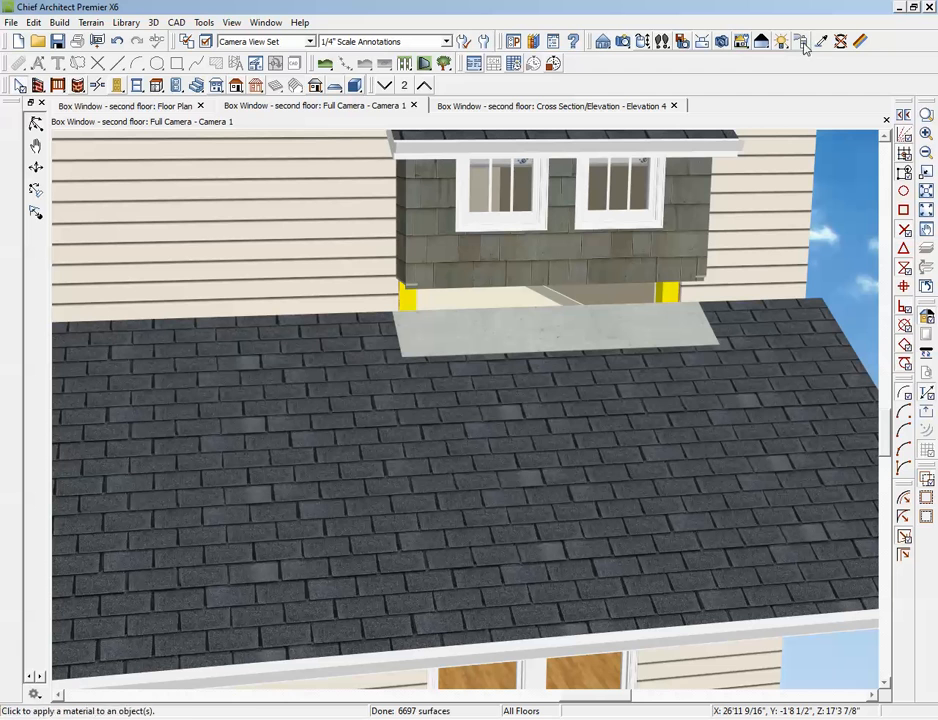
{"action": "left_click", "coordinate": [607, 396]}
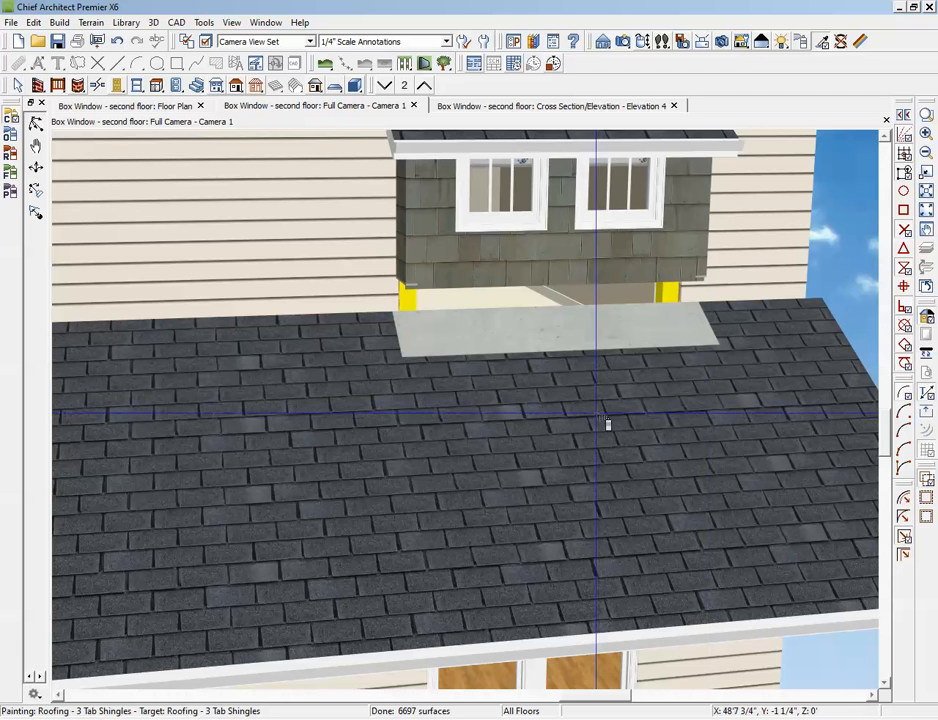
{"action": "left_click", "coordinate": [624, 344]}
{"action": "key", "text": "Escape"}
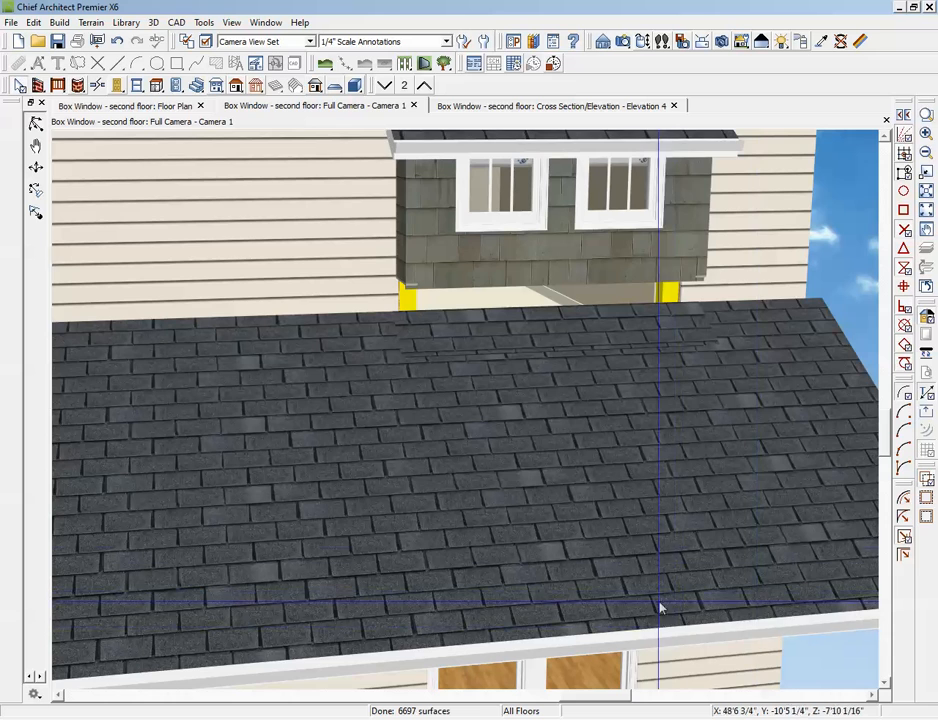
{"action": "scroll", "coordinate": [637, 545], "scroll_direction": "up", "scroll_amount": 2}
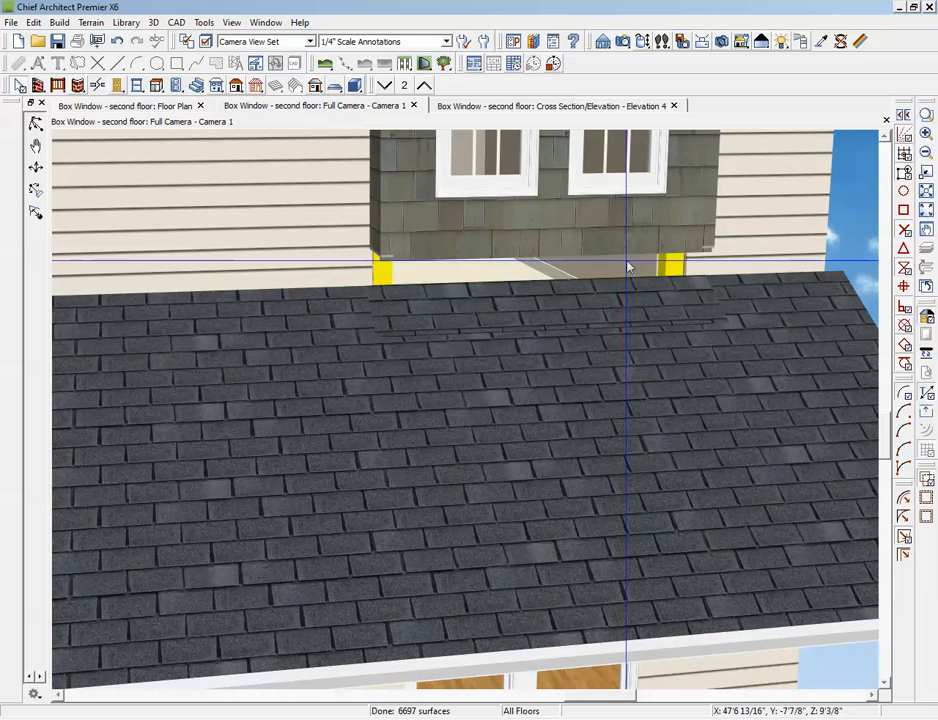
{"action": "scroll", "coordinate": [623, 276], "scroll_direction": "up", "scroll_amount": 1}
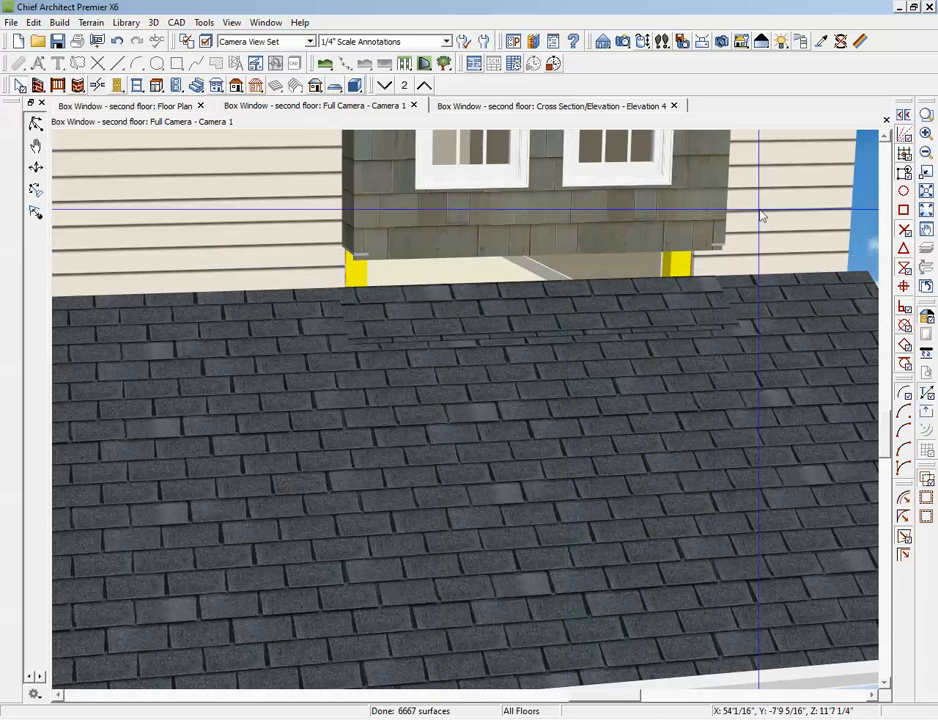
Close the side section and create a front-facing cross section/elevation through the porch, looking at the boxed-out bay.
{"action": "left_click", "coordinate": [551, 106]}
{"action": "key", "text": "Escape"}
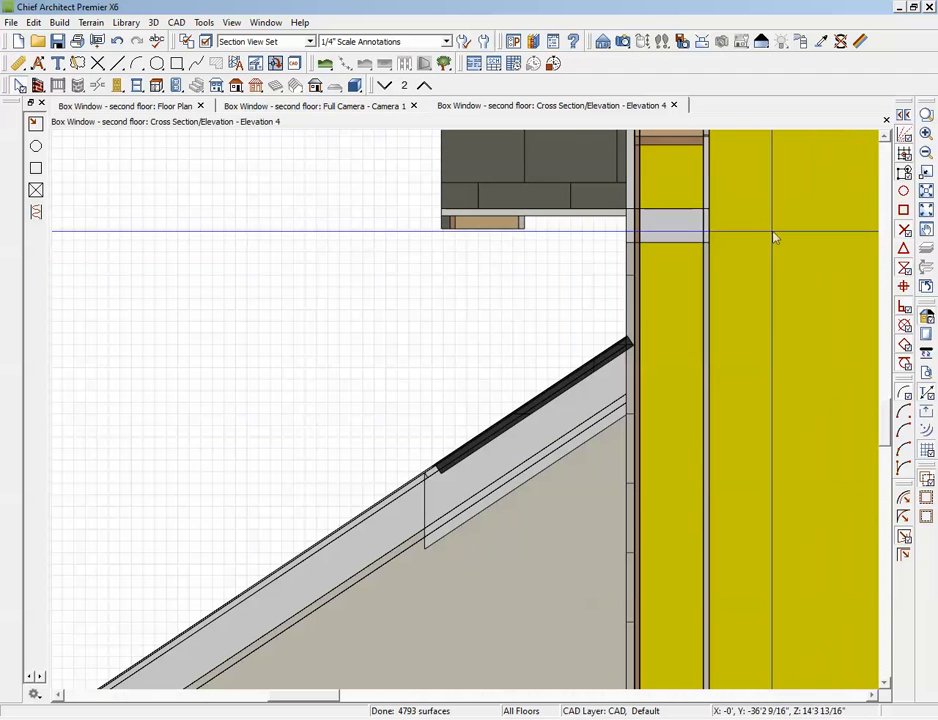
{"action": "left_click", "coordinate": [887, 121]}
{"action": "key", "text": "ctrl+Tab"}
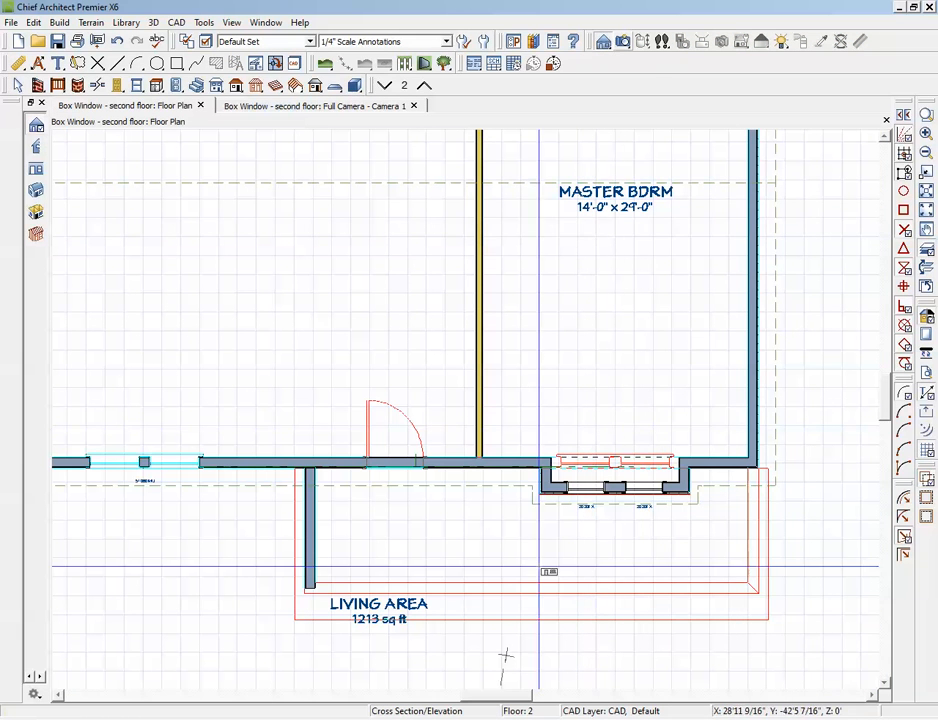
{"action": "left_click_drag", "start_coordinate": [630, 528], "coordinate": [643, 395]}
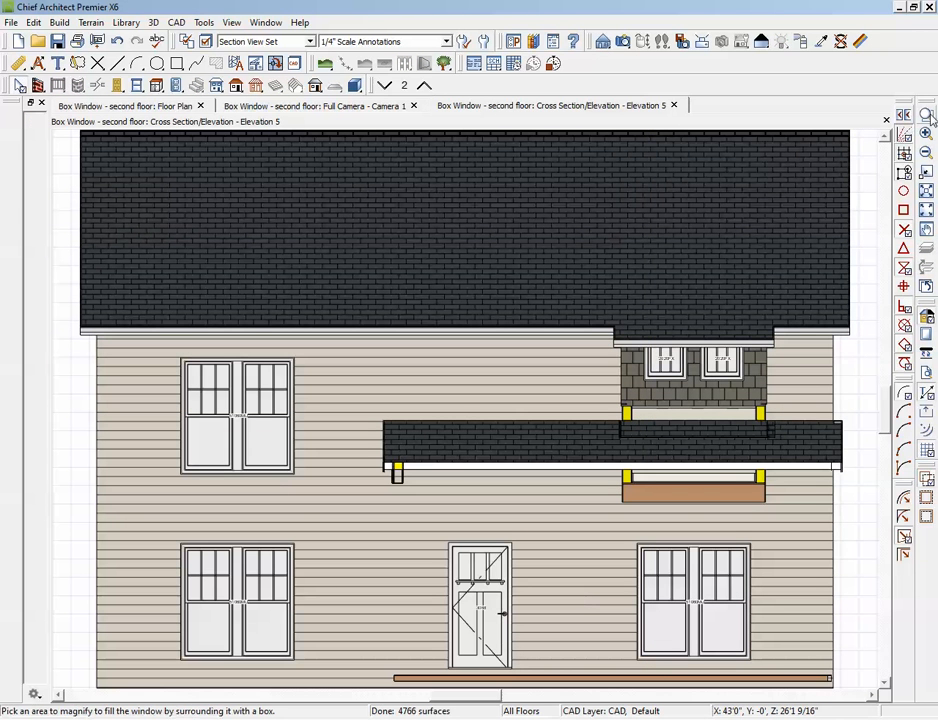
{"action": "left_click_drag", "start_coordinate": [538, 270], "coordinate": [852, 590]}
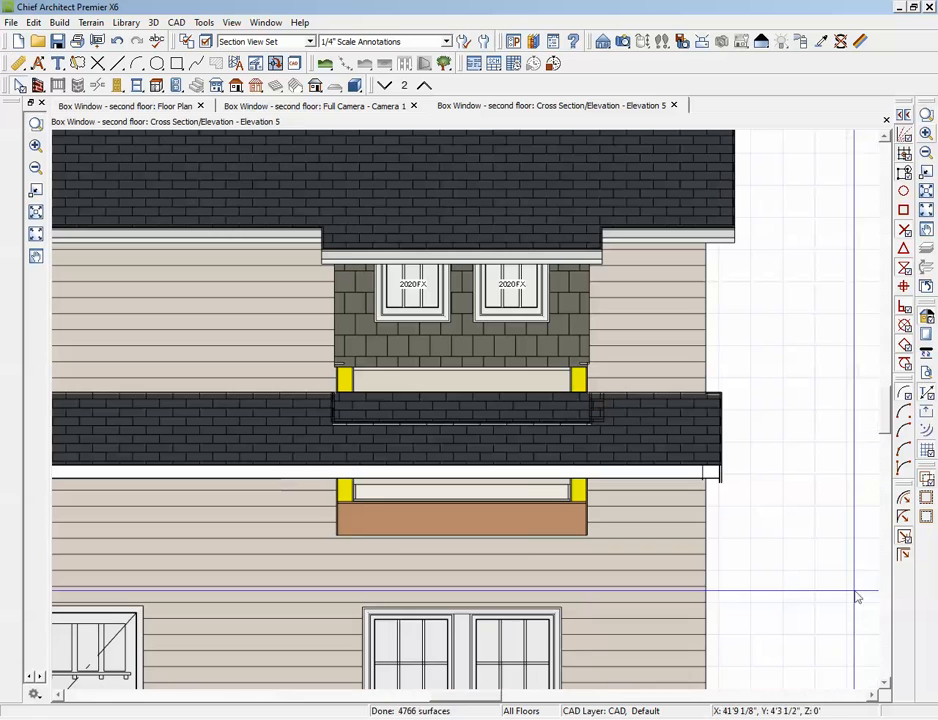
Break the first-floor wall's top edge at both bay corners and raise the middle segment about 5'-4" to the bay's underside.
{"action": "left_click", "coordinate": [471, 565]}
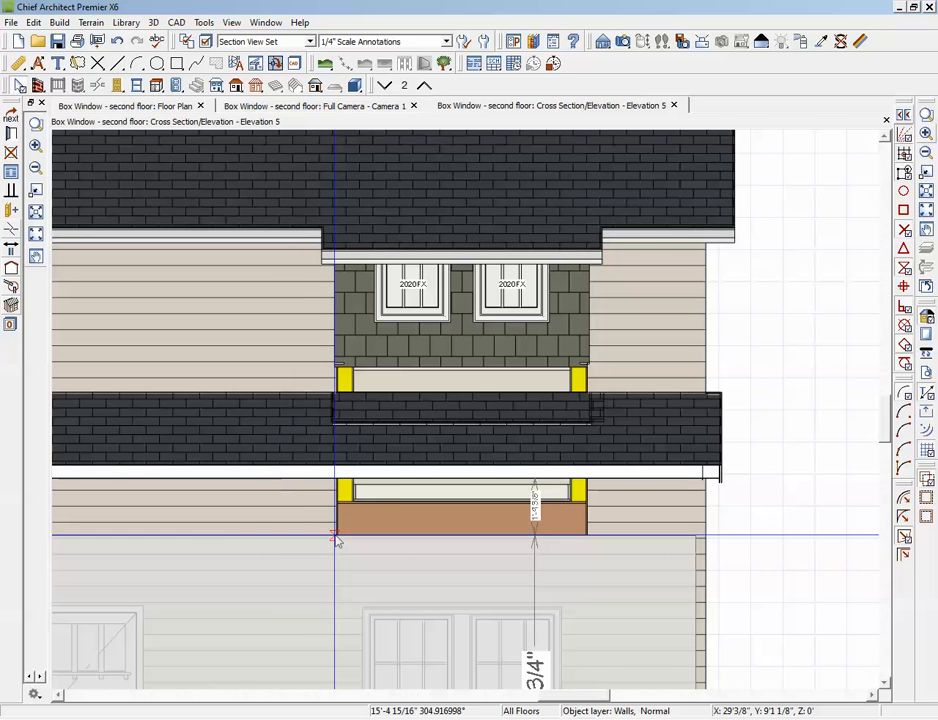
{"action": "left_click", "coordinate": [336, 540]}
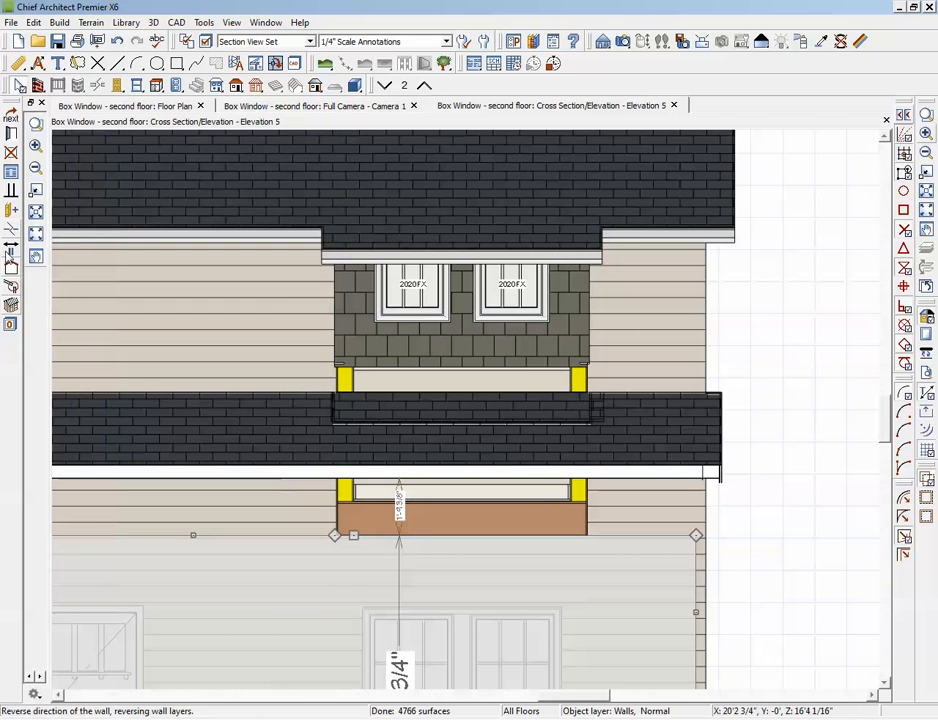
{"action": "left_click", "coordinate": [11, 227]}
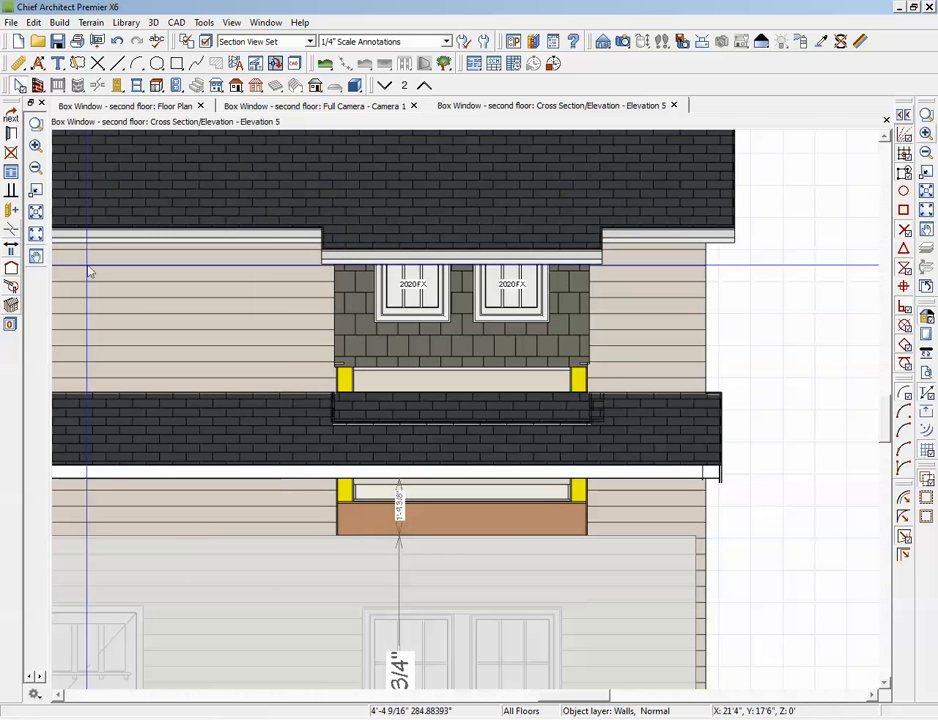
{"action": "left_click", "coordinate": [588, 536]}
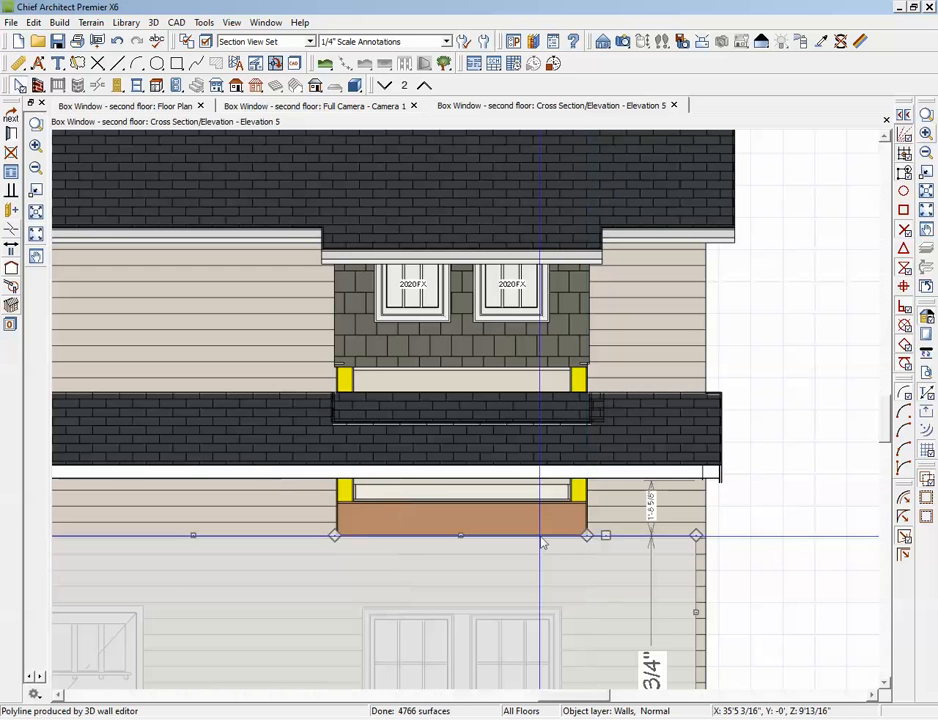
{"action": "left_click_drag", "start_coordinate": [462, 535], "coordinate": [452, 365]}
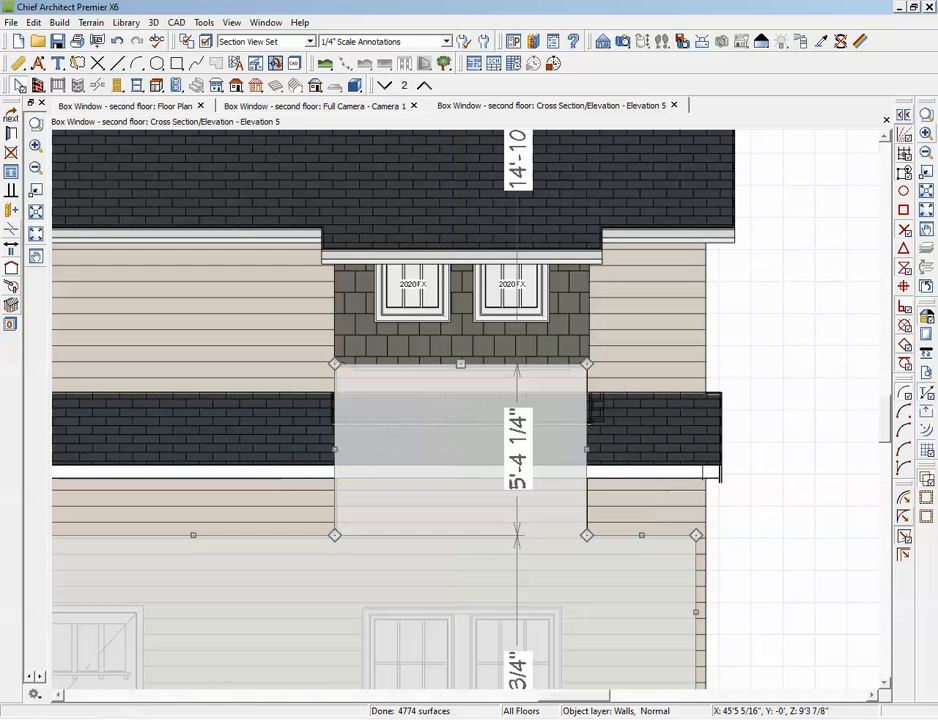
{"action": "key", "text": "Escape"}
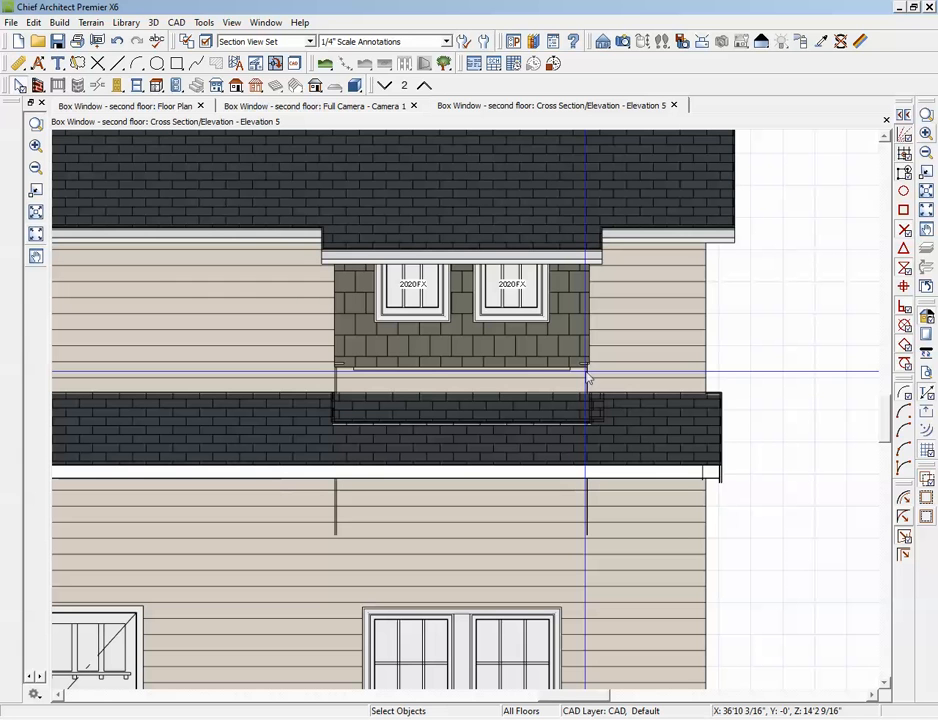
Lower both 2020FX bay windows together so they sit below the bay's eave trim.
{"action": "left_click", "coordinate": [513, 282]}
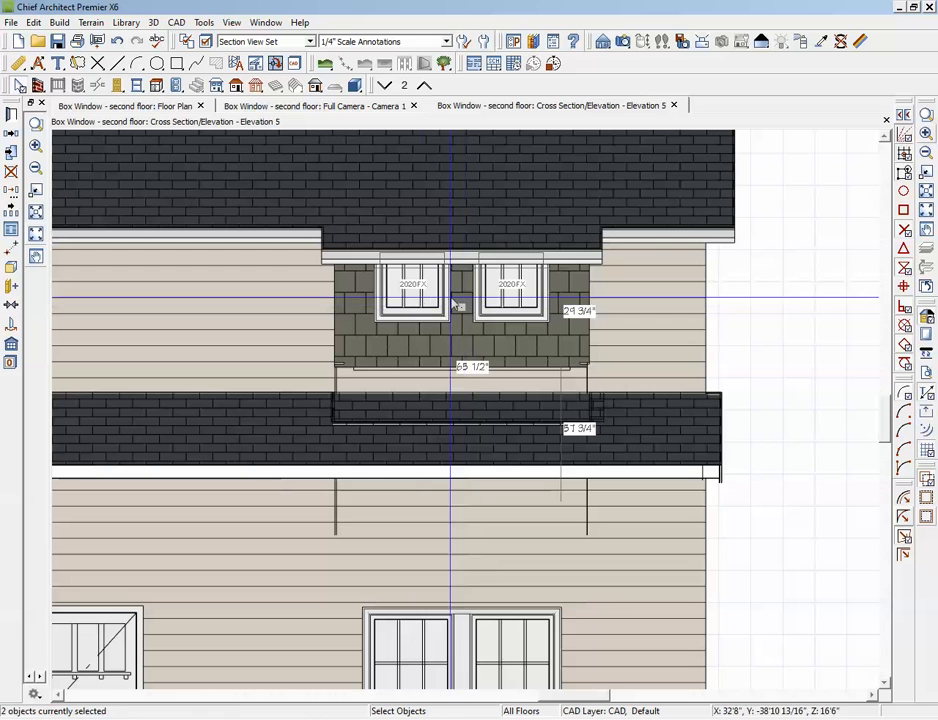
{"action": "left_click_drag", "start_coordinate": [463, 310], "coordinate": [455, 325]}
{"action": "key", "text": "Escape"}
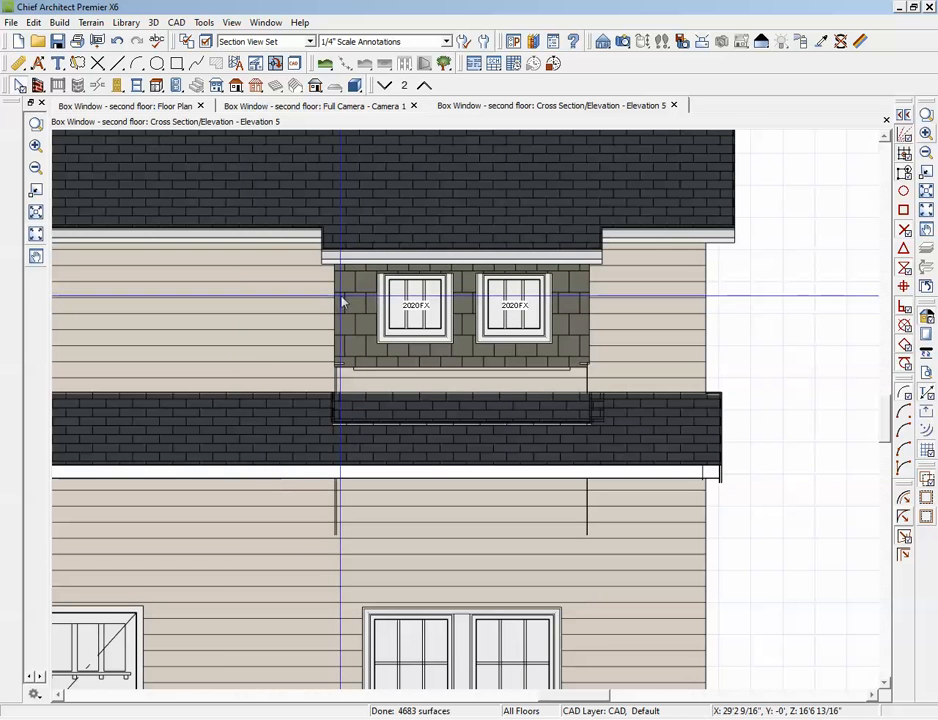
Close the front elevation and create a full camera inside the master bedroom looking toward the bay windows.
{"action": "left_click", "coordinate": [885, 119]}
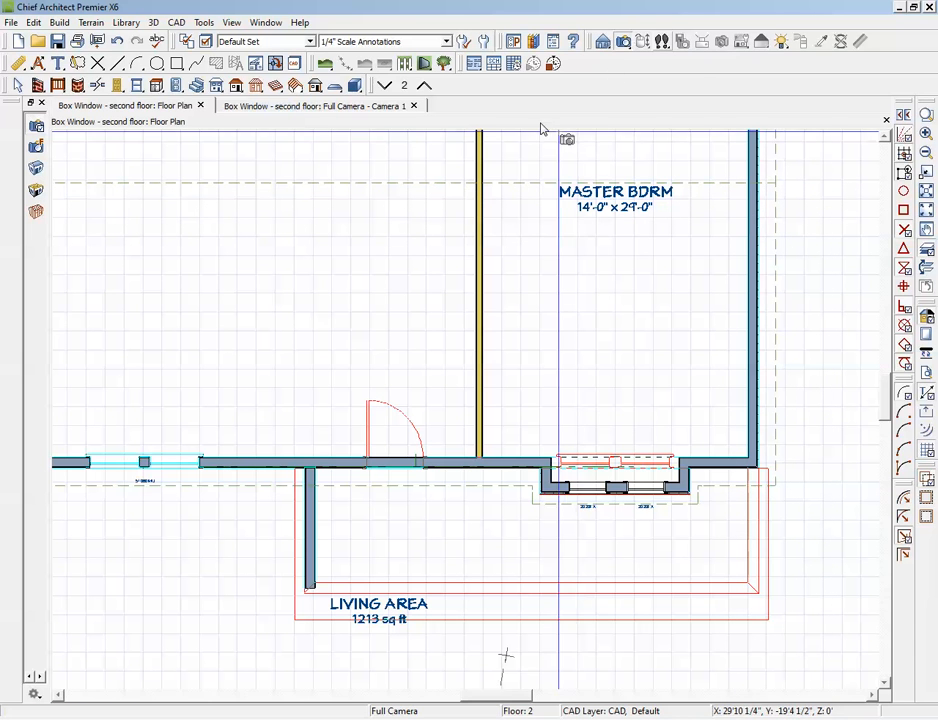
{"action": "left_click_drag", "start_coordinate": [527, 142], "coordinate": [627, 407]}
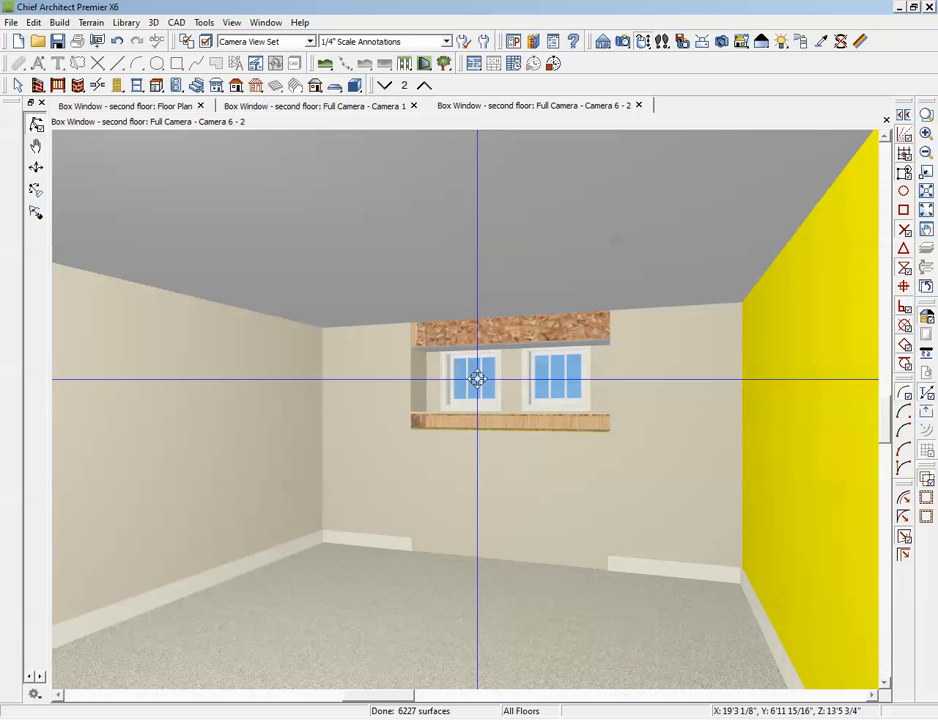
{"action": "scroll", "coordinate": [503, 358], "scroll_direction": "up", "scroll_amount": 3}
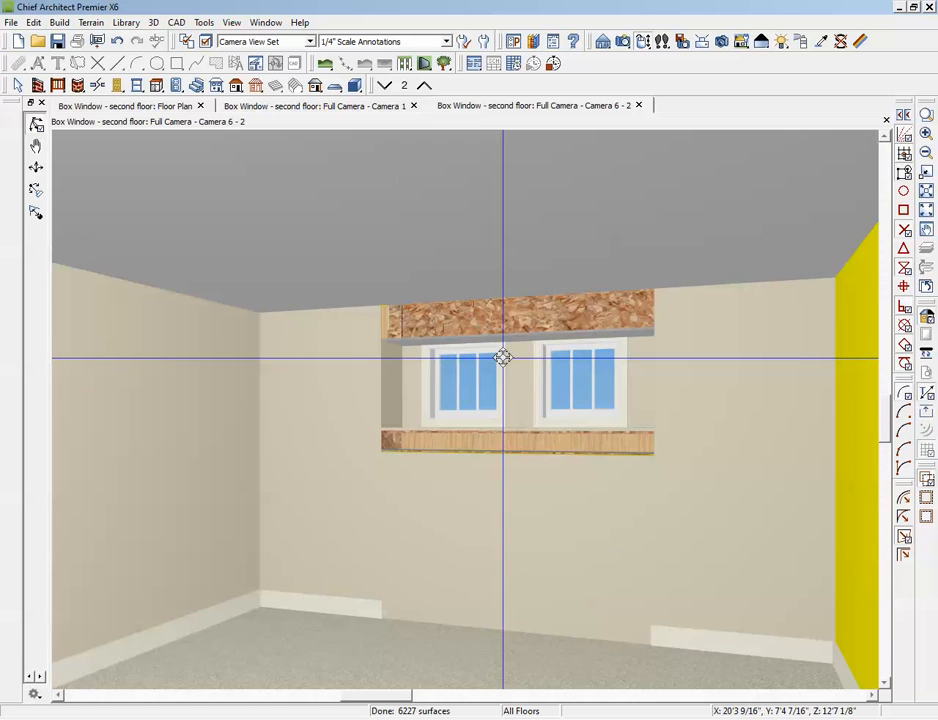
{"action": "scroll", "coordinate": [503, 358], "scroll_direction": "up", "scroll_amount": 2}
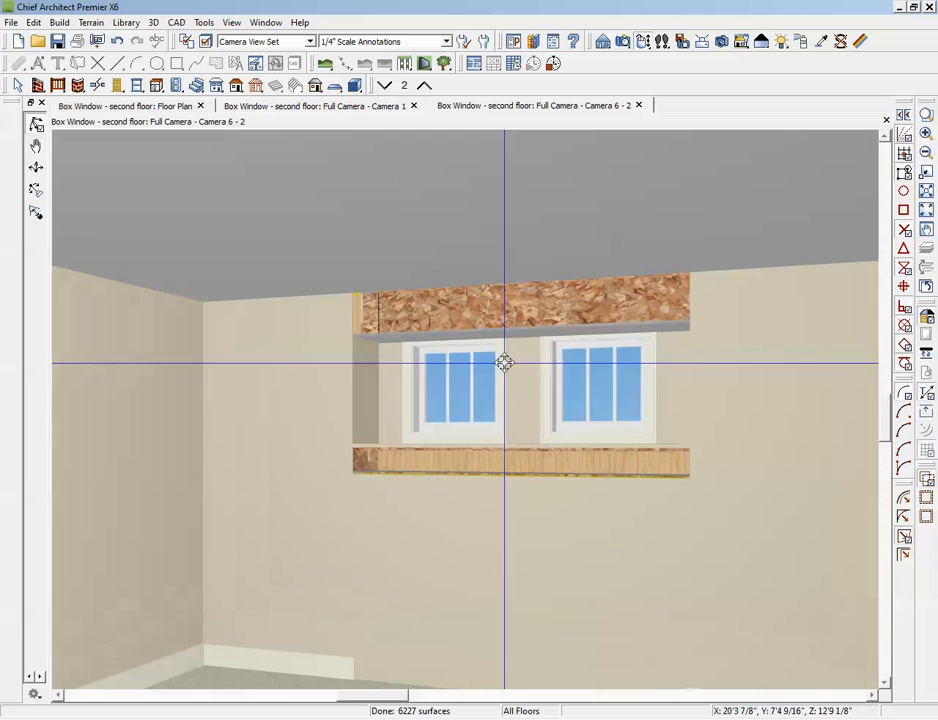
Raise the top edge of the interior wall beneath the bay windows to cover the exposed wood framing band.
{"action": "left_click", "coordinate": [516, 498]}
{"action": "left_click_drag", "start_coordinate": [513, 491], "coordinate": [506, 447]}
{"action": "key", "text": "Escape"}
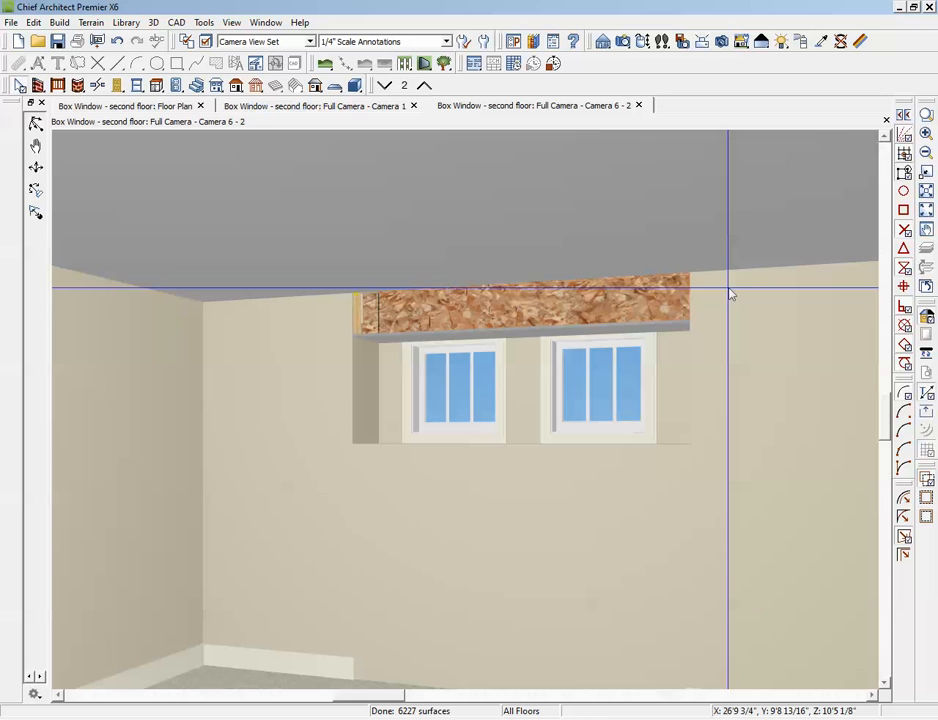
{"action": "left_click", "coordinate": [530, 308]}
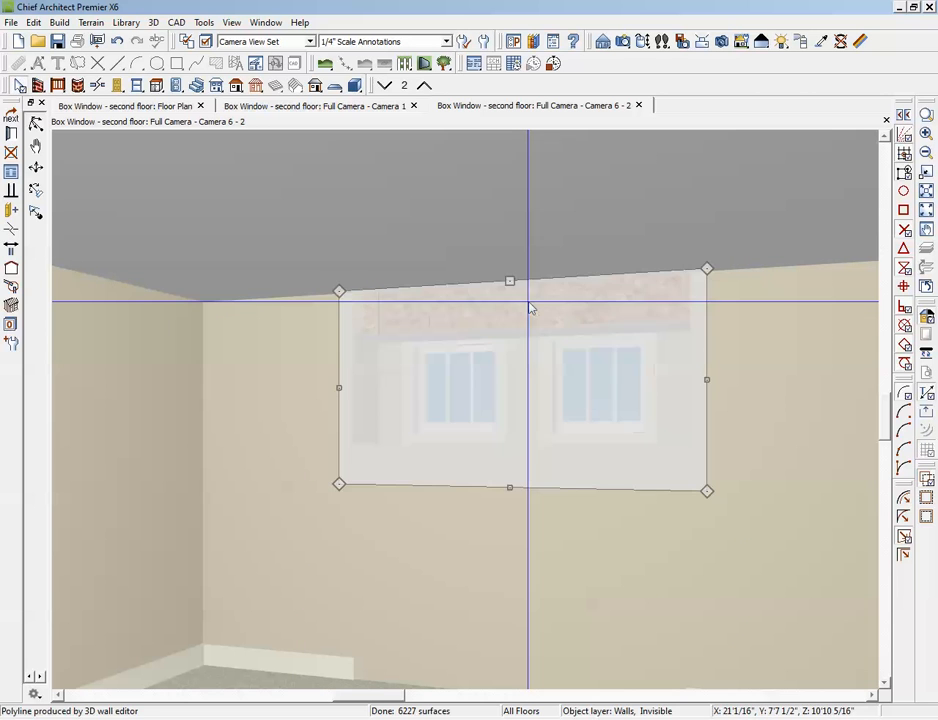
{"action": "key", "text": "Escape"}
Make a room molding polyline from the master bedroom's CA-001 molding at height 0'.
{"action": "scroll", "coordinate": [602, 352], "scroll_direction": "down", "scroll_amount": 3}
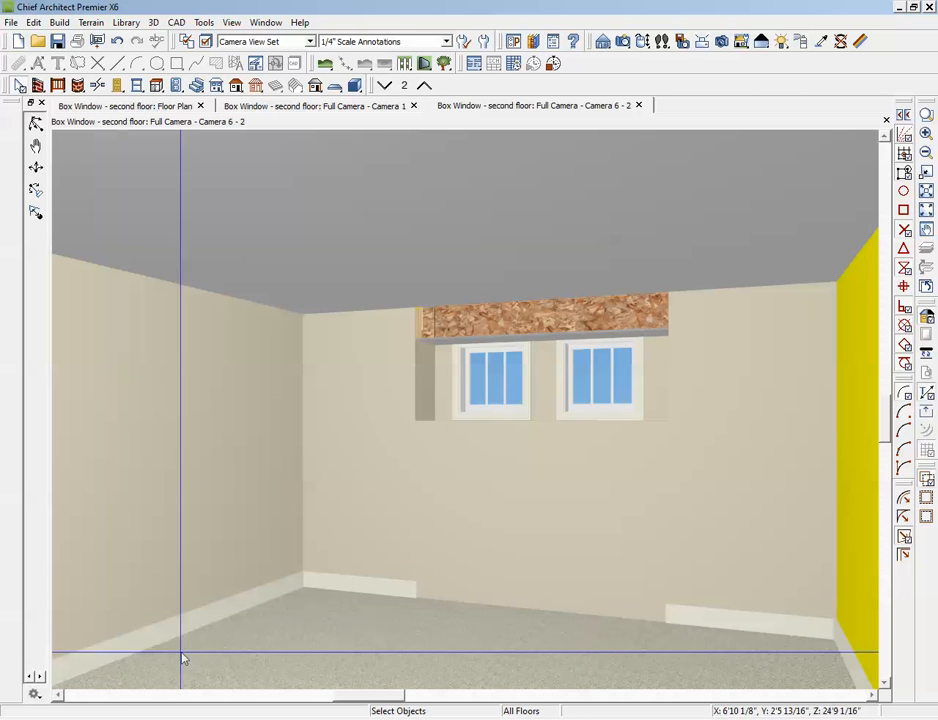
{"action": "right_click", "coordinate": [321, 621]}
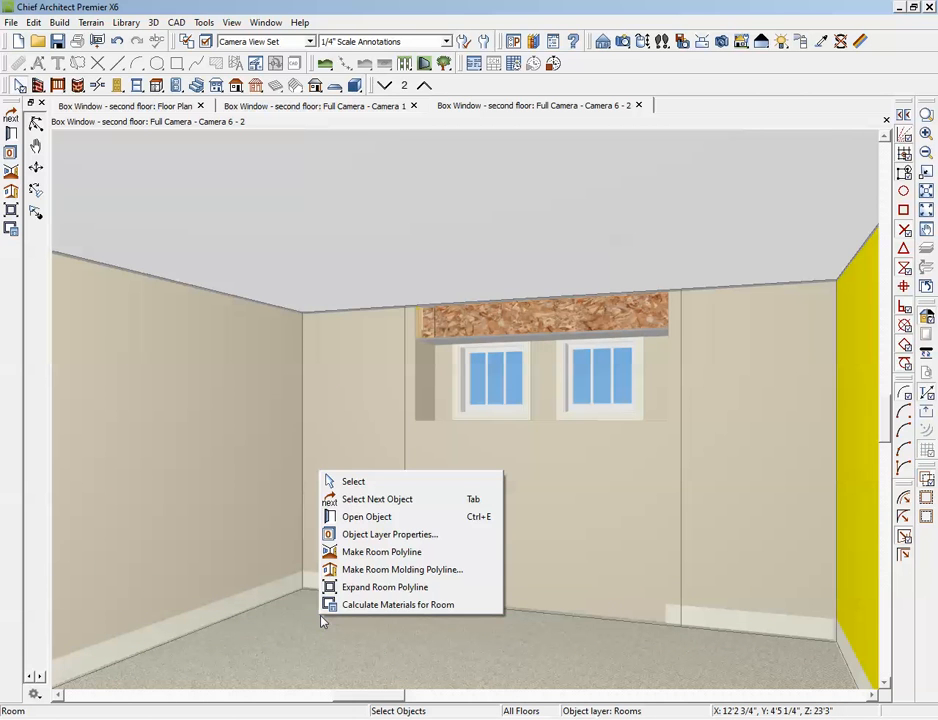
{"action": "left_click", "coordinate": [328, 569]}
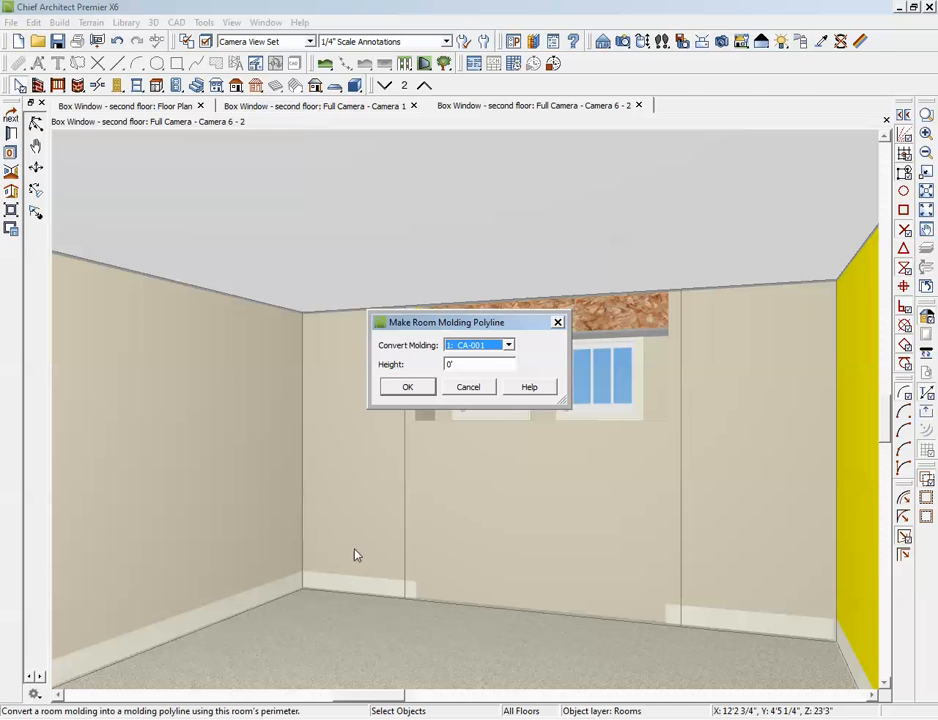
{"action": "left_click", "coordinate": [424, 391]}
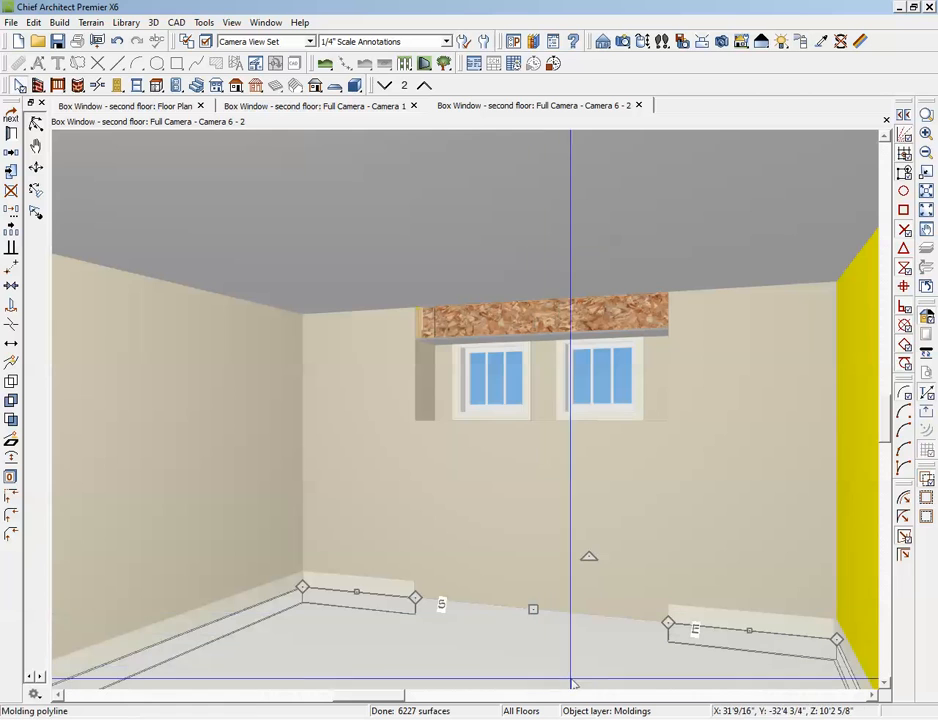
Turn off No Molding on Selected Edge for the baseboard segment beneath the bay windows.
{"action": "left_click", "coordinate": [11, 133]}
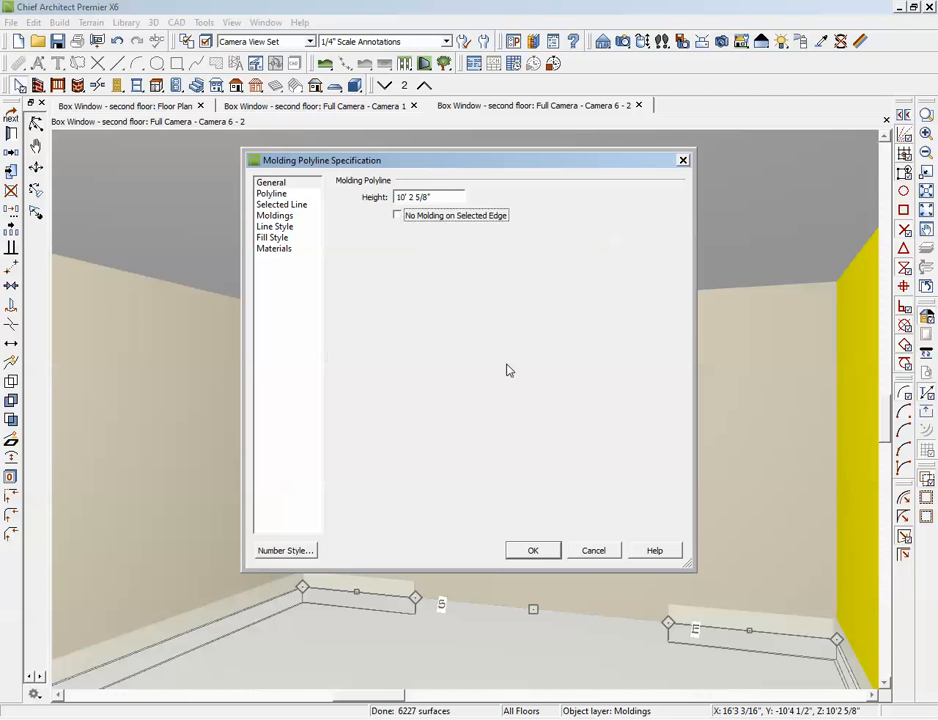
{"action": "left_click", "coordinate": [534, 551]}
{"action": "key", "text": "Escape"}
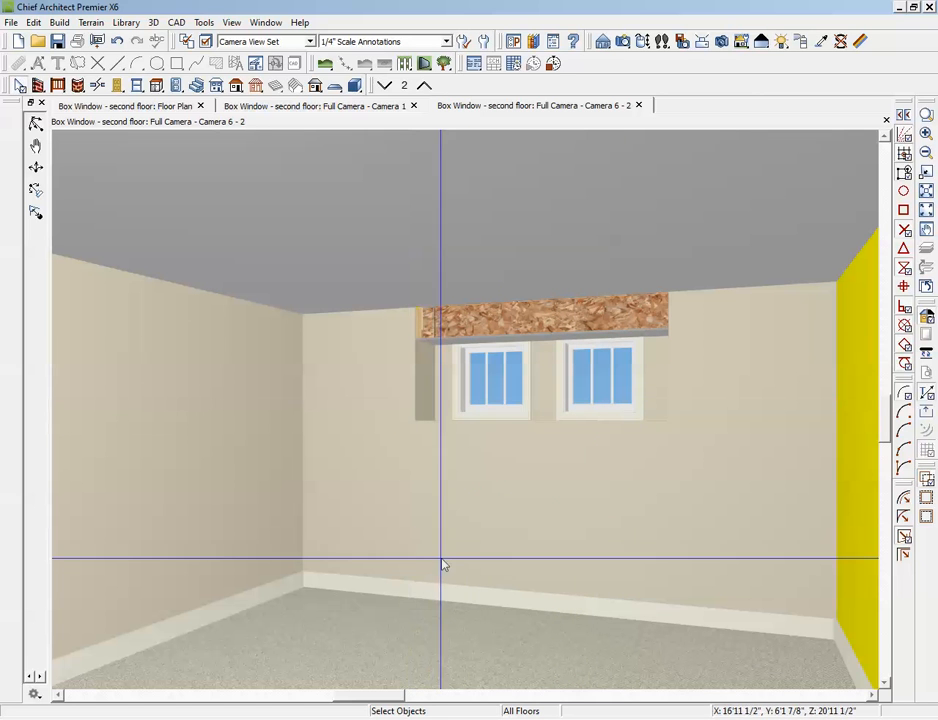
Place a box window in the master bedroom's right exterior wall on the second-floor plan, near the front corner.
{"action": "key", "text": "ctrl+Tab"}
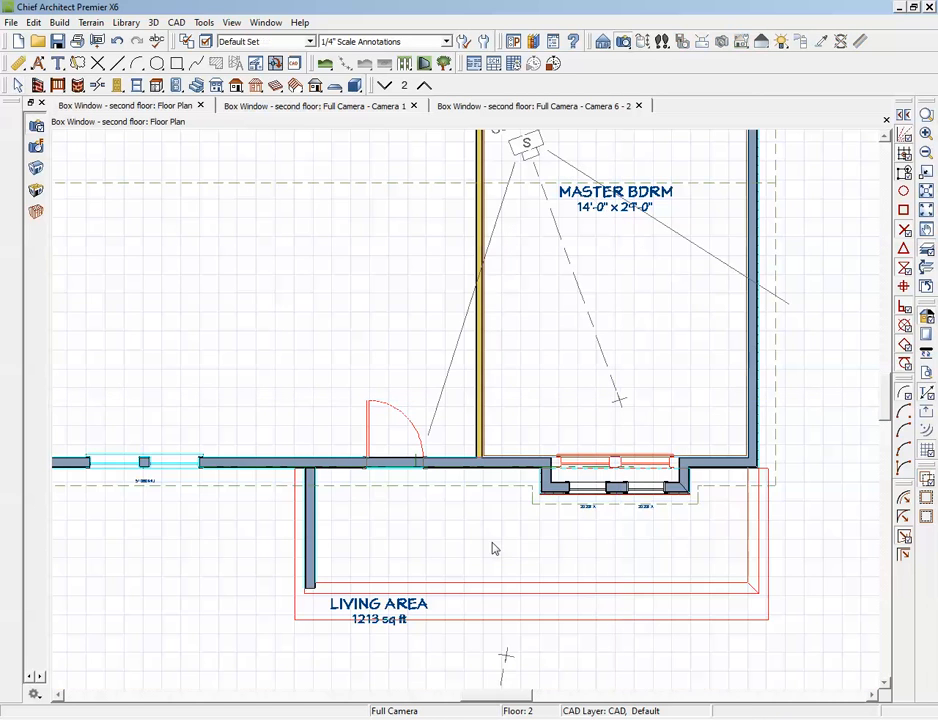
{"action": "scroll", "coordinate": [439, 485], "scroll_direction": "down", "scroll_amount": 1}
{"action": "scroll", "coordinate": [437, 485], "scroll_direction": "down", "scroll_amount": 4}
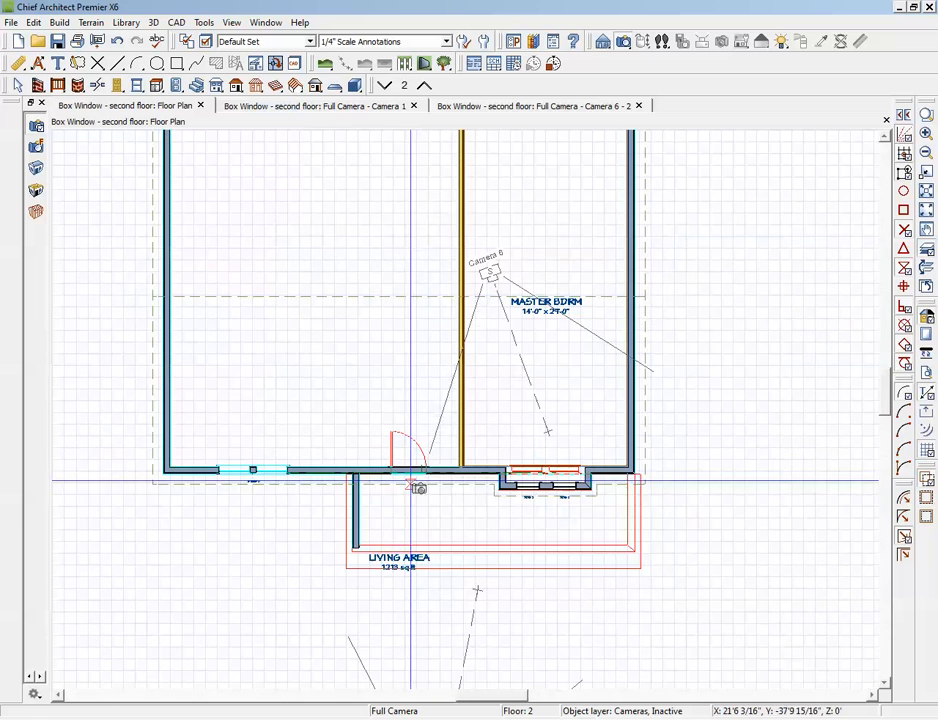
{"action": "scroll", "coordinate": [410, 481], "scroll_direction": "up", "scroll_amount": 1}
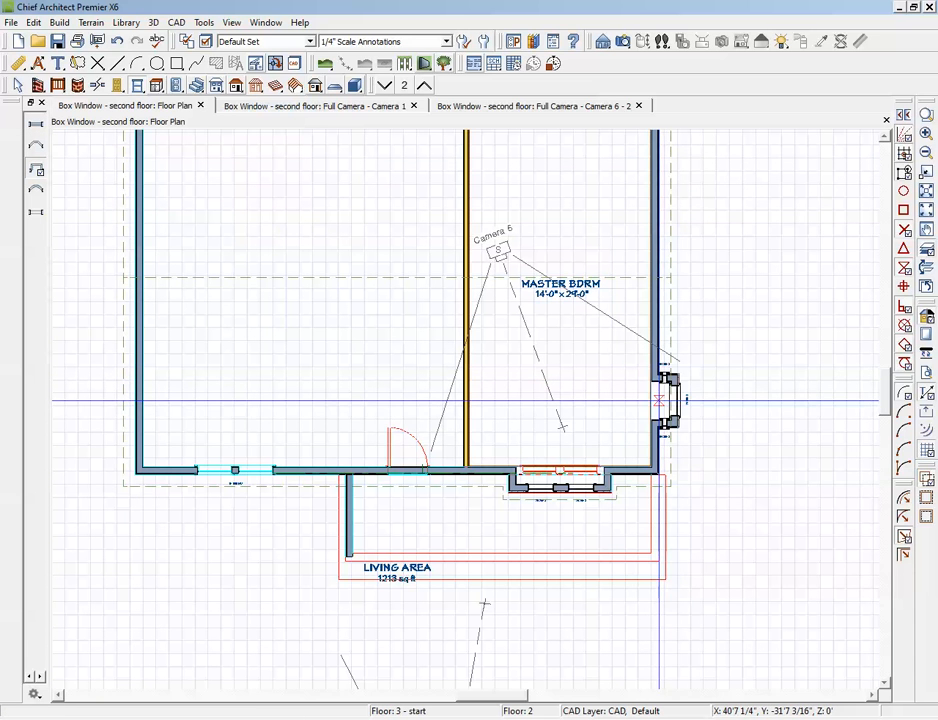
{"action": "scroll", "coordinate": [659, 400], "scroll_direction": "up", "scroll_amount": 3}
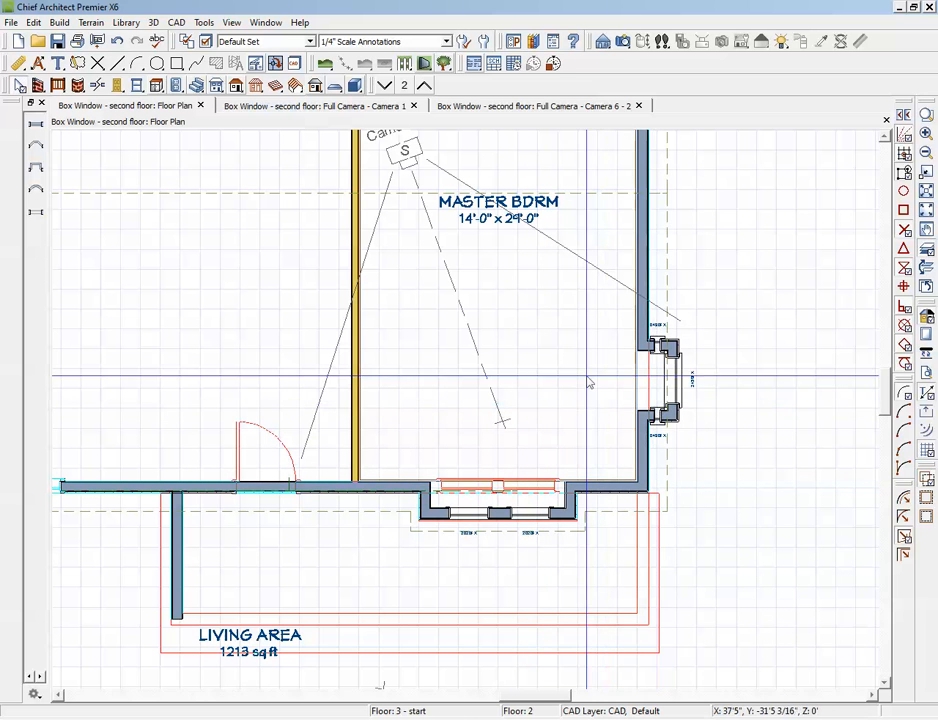
Inspect the boxed-out bay and the patched porch roof in the exterior camera view.
{"action": "key", "text": "ctrl+Tab"}
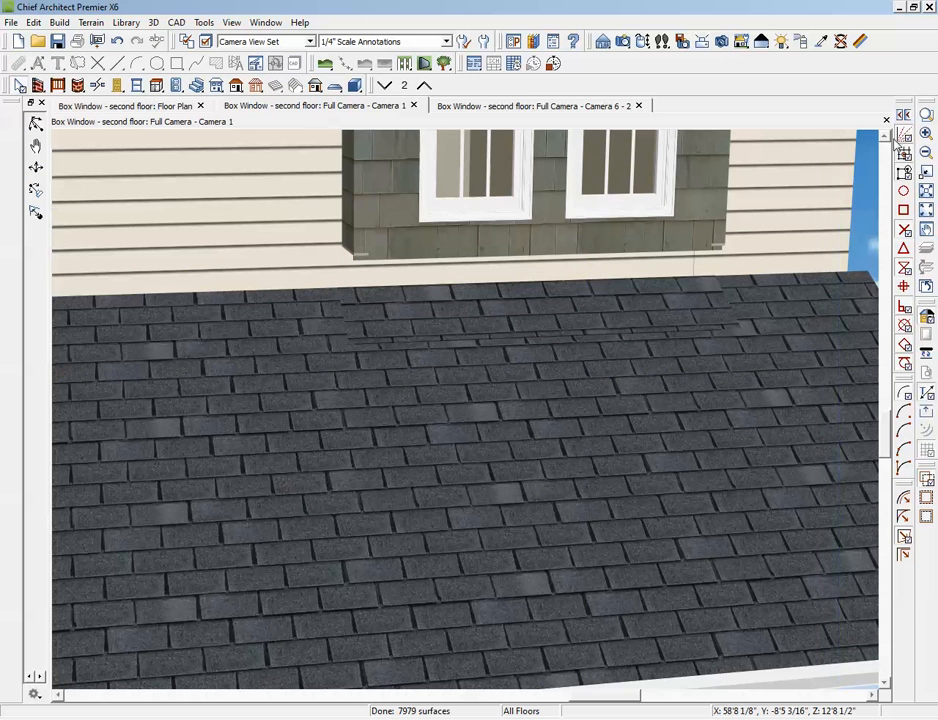
{"action": "left_click", "coordinate": [886, 138]}
{"action": "left_click", "coordinate": [886, 138]}
{"action": "left_click", "coordinate": [886, 138]}
{"action": "left_click", "coordinate": [886, 138]}
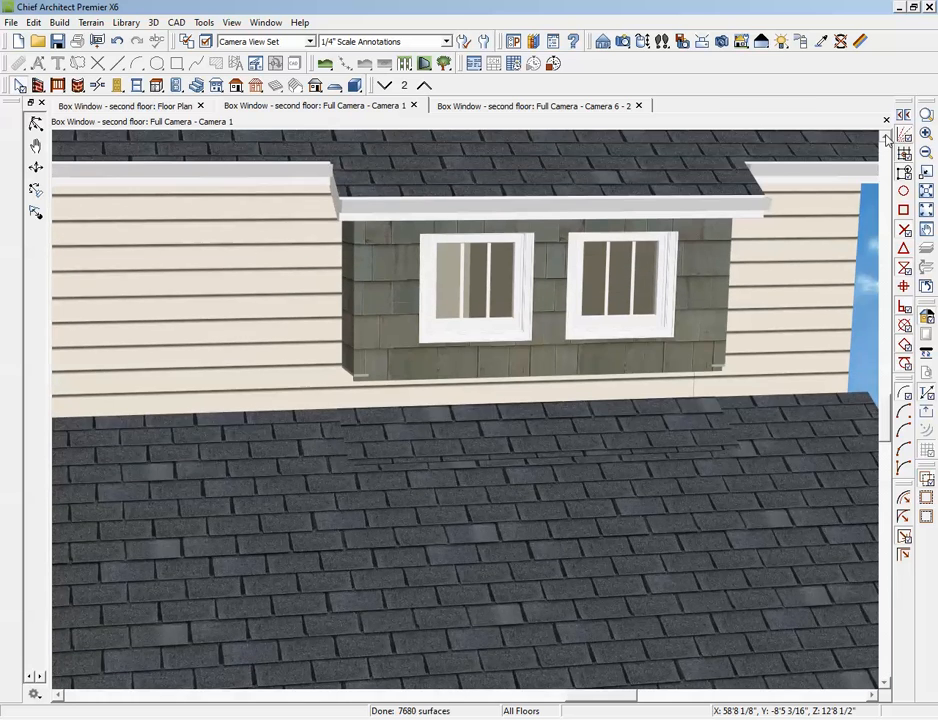
In the interior bedroom camera view, raise the bottom of the box window to 38 1/8" above the floor.
{"action": "left_click", "coordinate": [886, 138]}
{"action": "key", "text": "ctrl+Tab"}
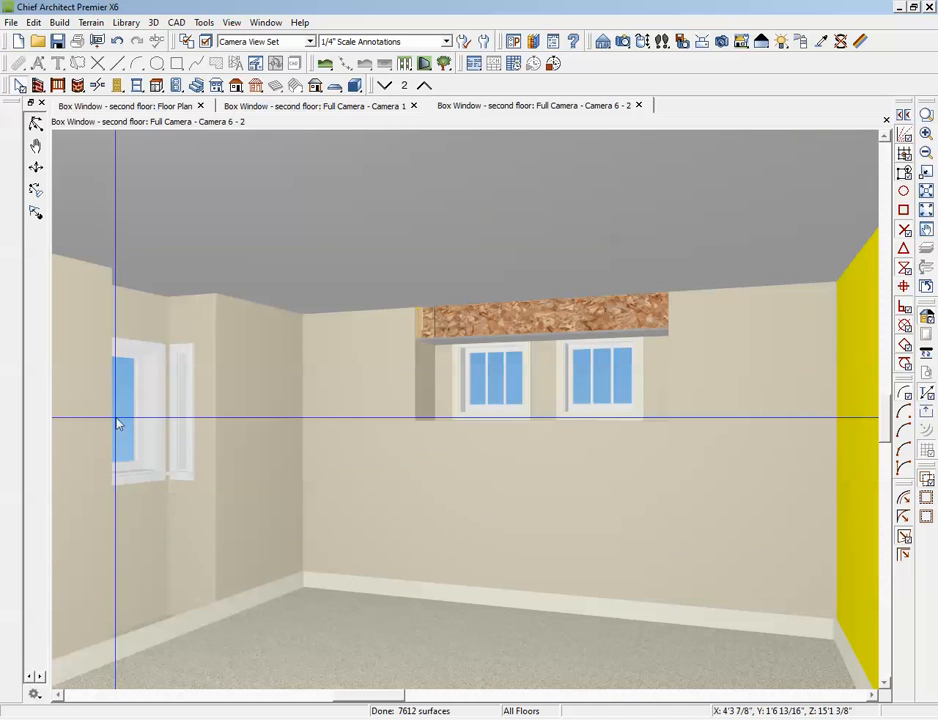
{"action": "left_click", "coordinate": [155, 390]}
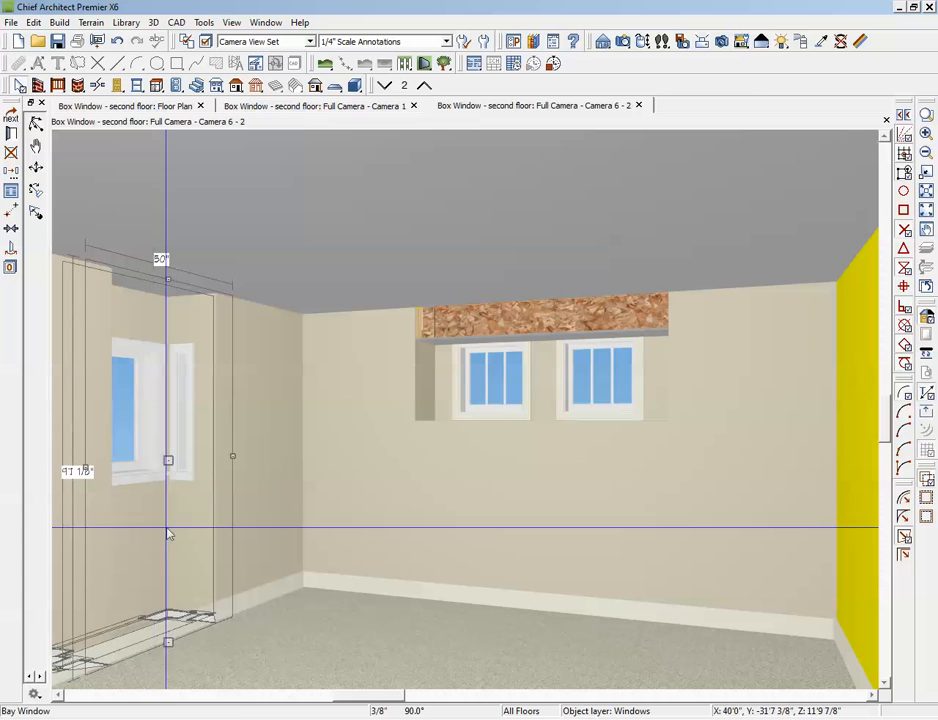
{"action": "left_click_drag", "start_coordinate": [169, 641], "coordinate": [166, 500]}
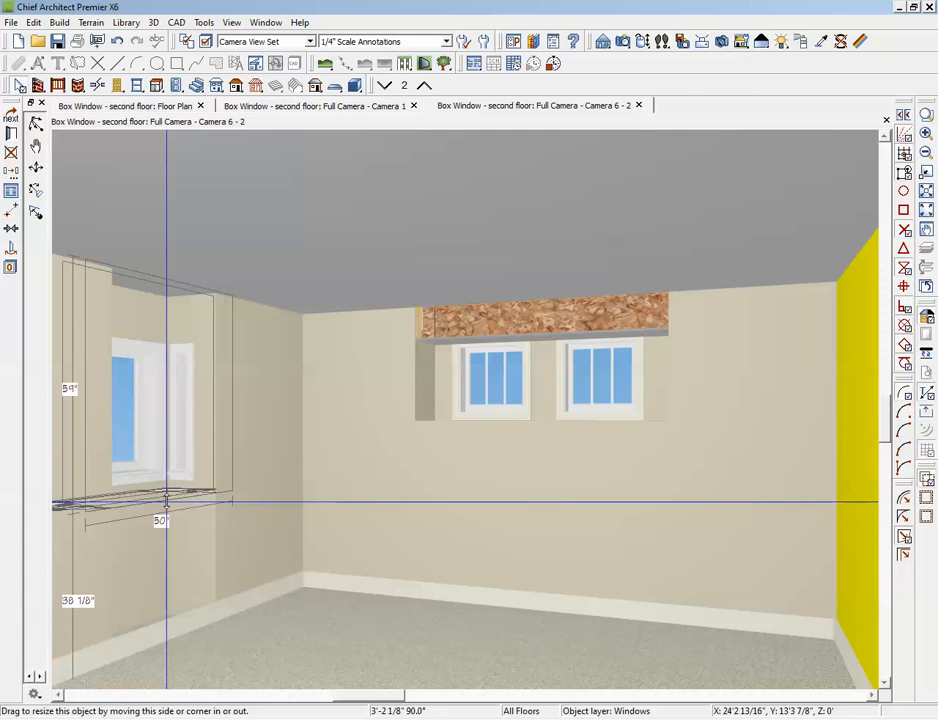
{"action": "key", "text": "Escape"}
Lower the box window's top edge below the bedroom ceiling so the unit is 47" tall.
{"action": "left_click", "coordinate": [161, 328]}
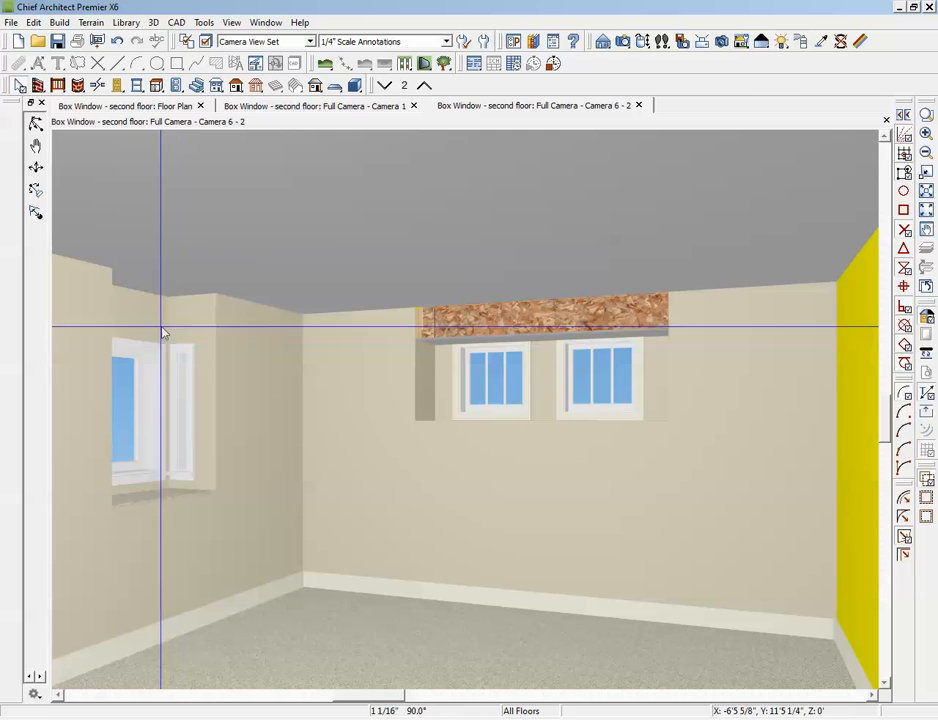
{"action": "left_click", "coordinate": [162, 329]}
{"action": "left_click_drag", "start_coordinate": [172, 280], "coordinate": [168, 320]}
{"action": "key", "text": "Escape"}
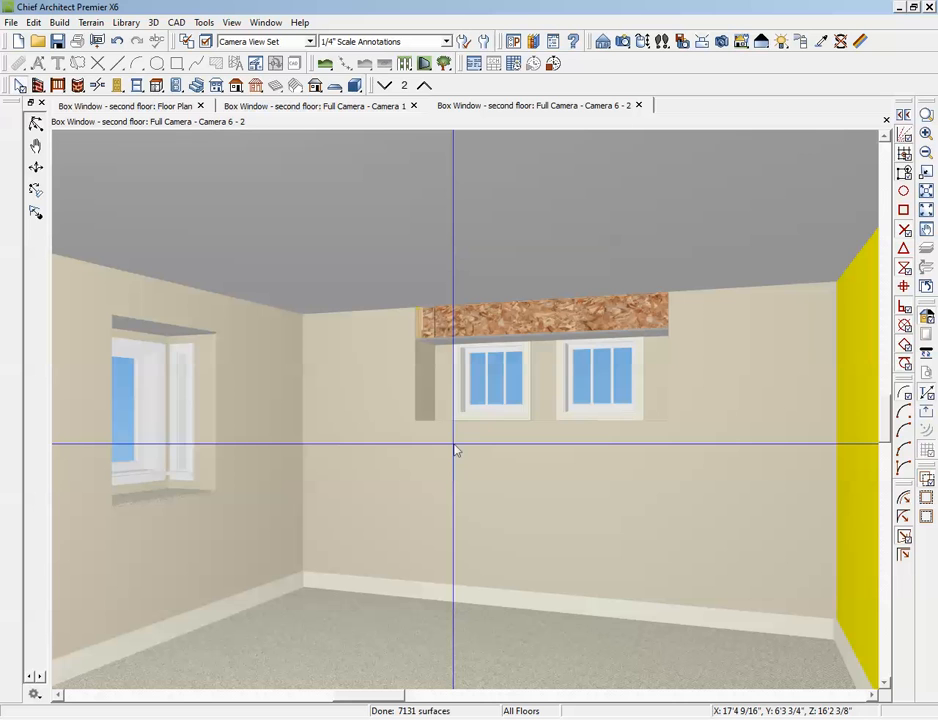
Close both camera views and delete the two side windows from the box window on the floor plan.
{"action": "left_click", "coordinate": [886, 120]}
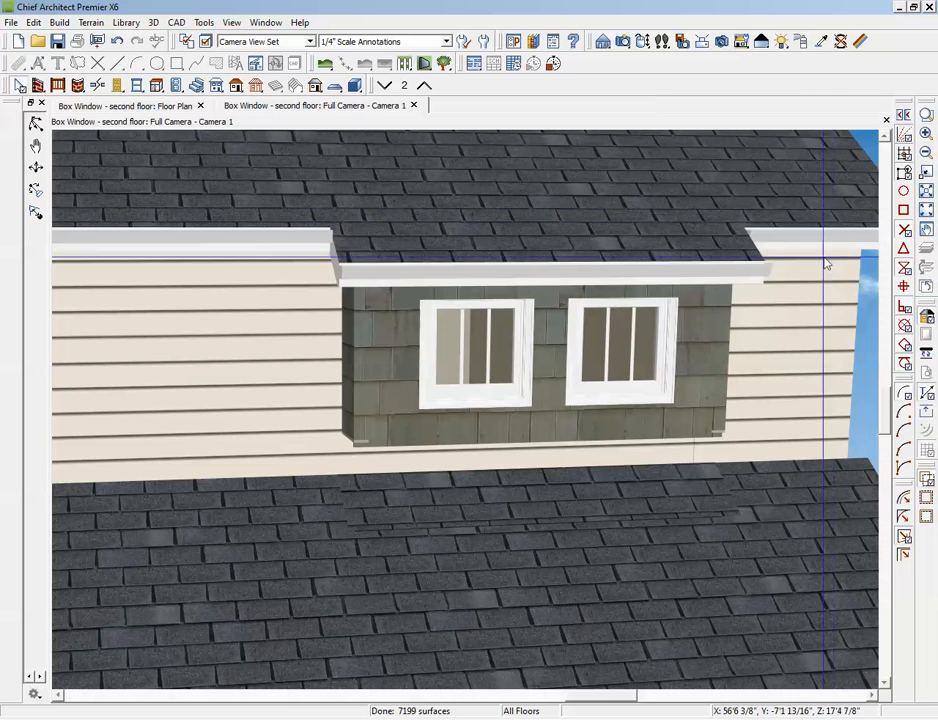
{"action": "left_click", "coordinate": [886, 120]}
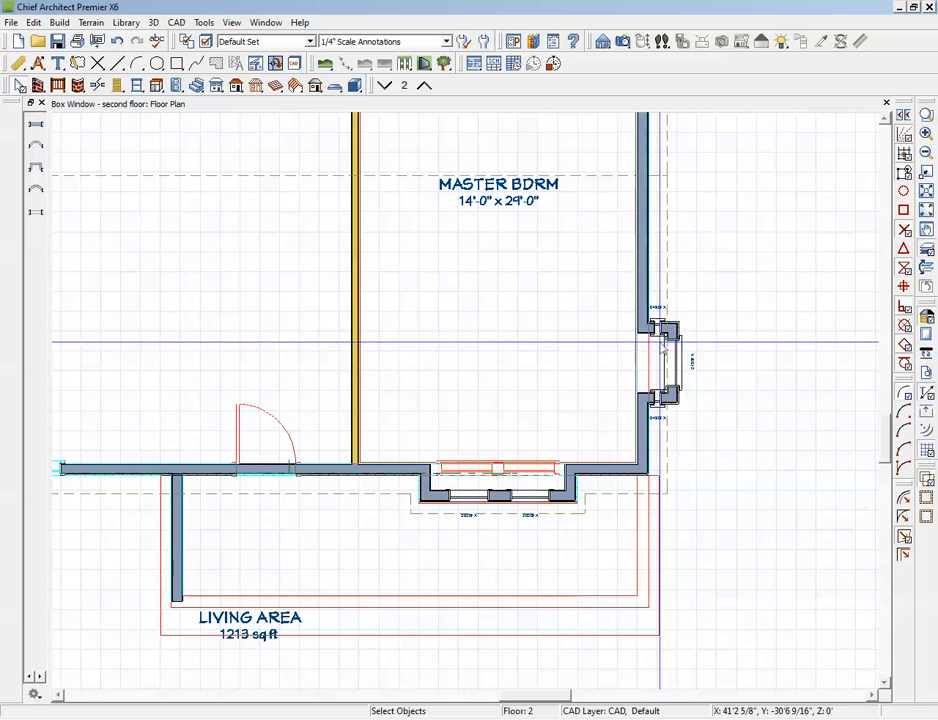
{"action": "scroll", "coordinate": [677, 392], "scroll_direction": "up", "scroll_amount": 2}
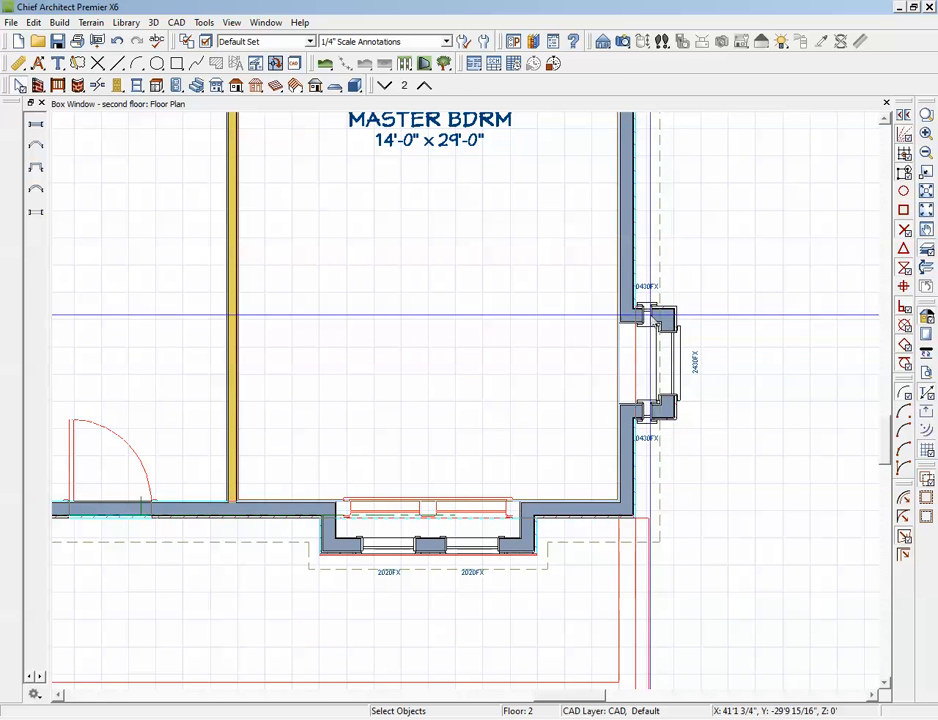
{"action": "left_click", "coordinate": [672, 362]}
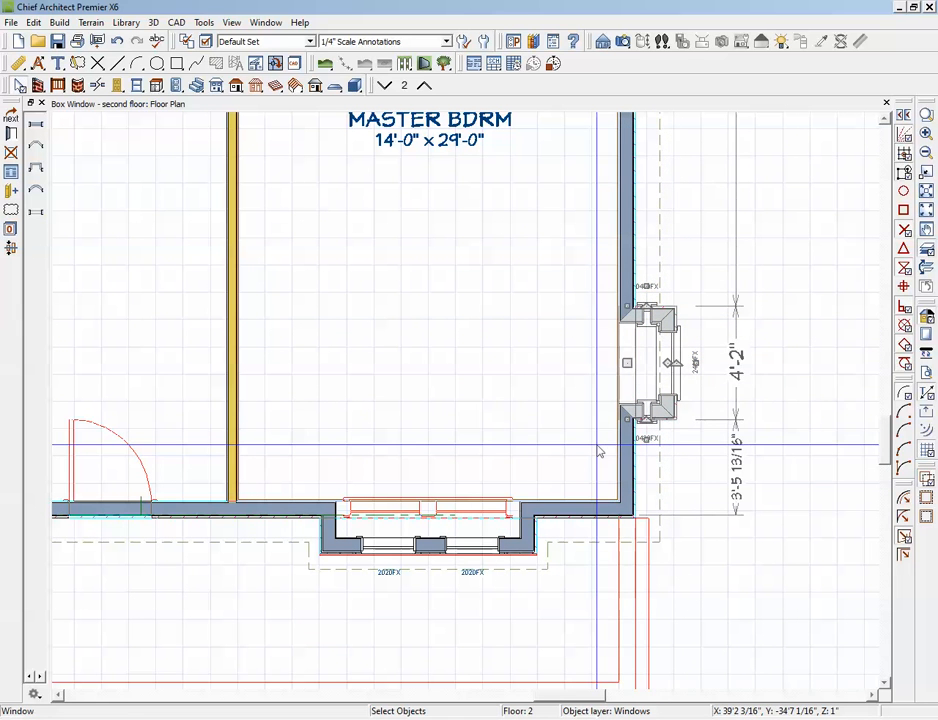
{"action": "left_click", "coordinate": [540, 414]}
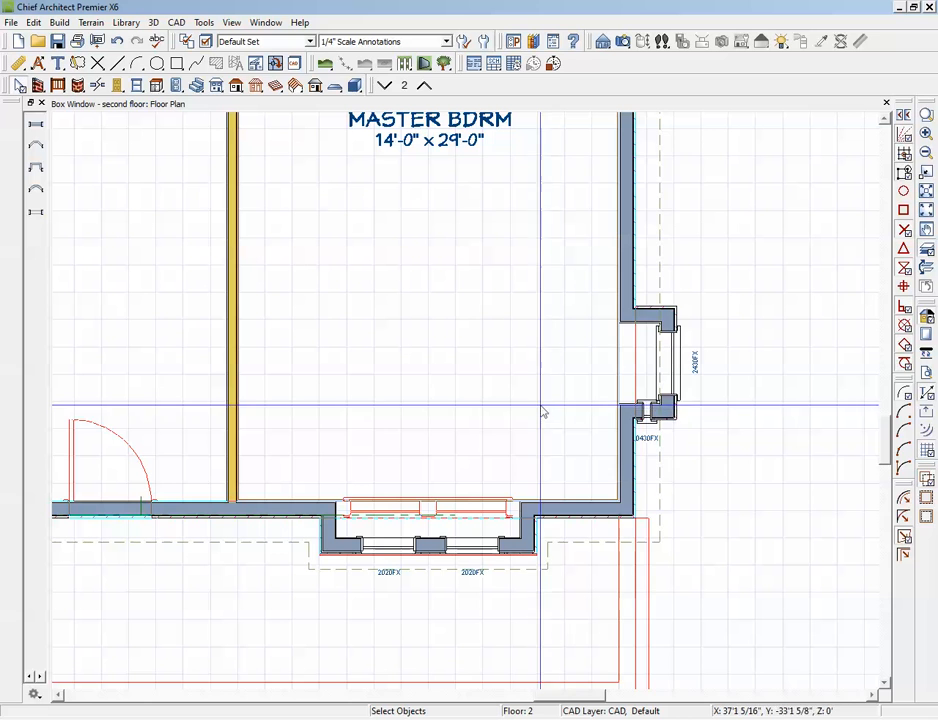
{"action": "left_click", "coordinate": [643, 406]}
{"action": "left_click", "coordinate": [645, 440]}
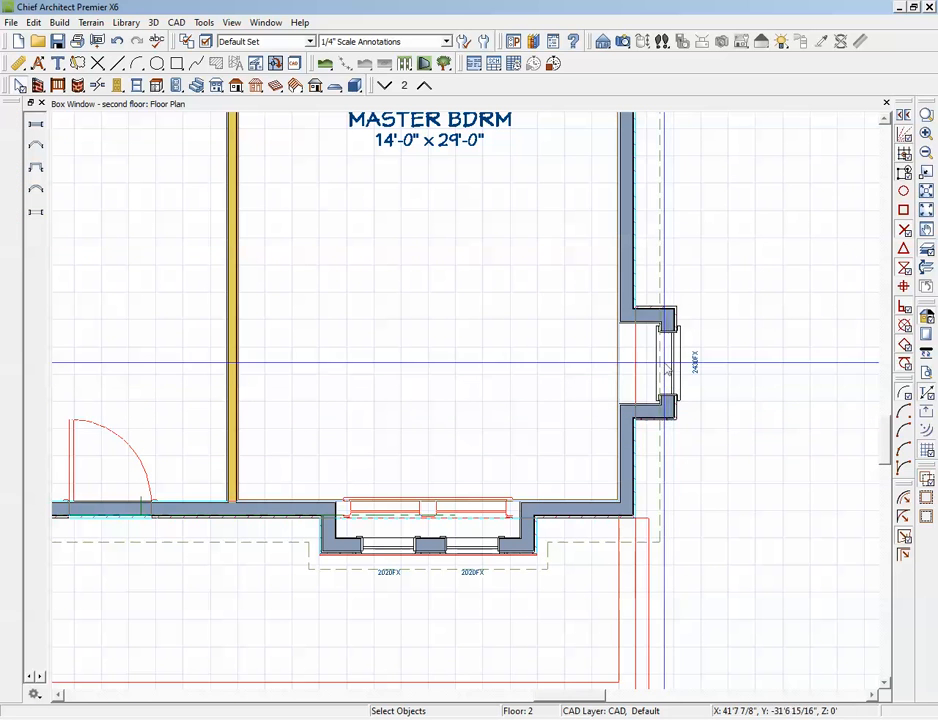
Widen the box window to 6'-1" by extending its end farthest from the front corner.
{"action": "left_click", "coordinate": [652, 314]}
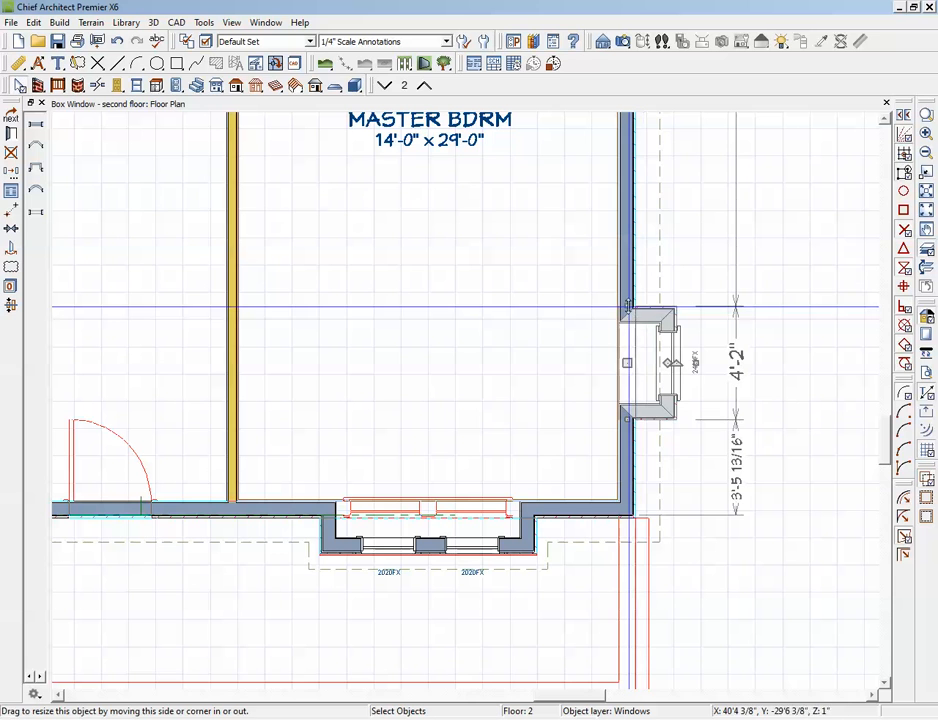
{"action": "left_click_drag", "start_coordinate": [628, 307], "coordinate": [626, 253]}
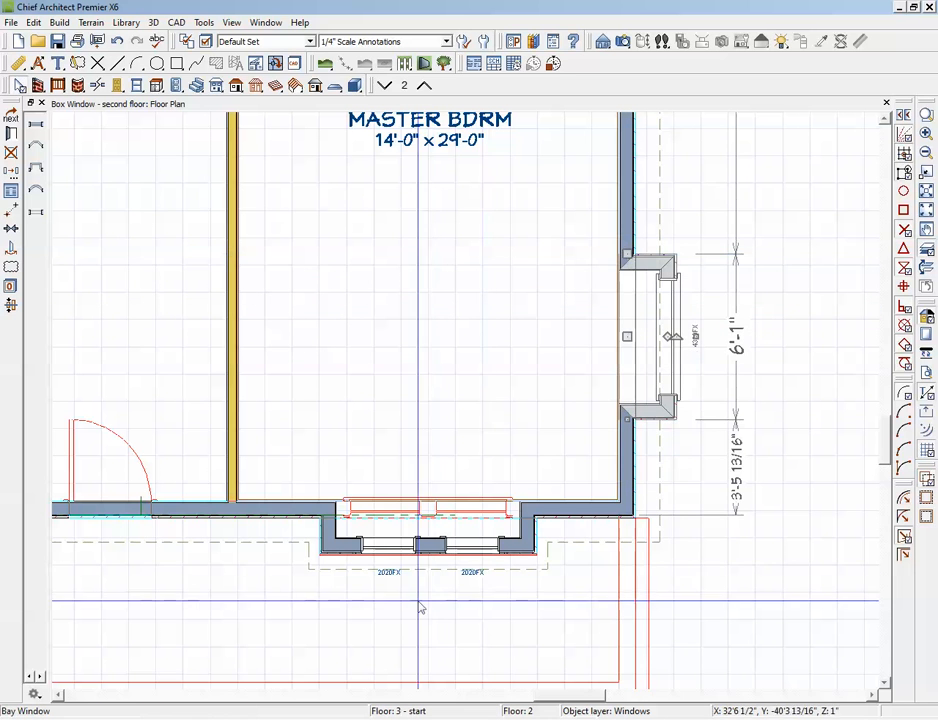
{"action": "left_click", "coordinate": [725, 324]}
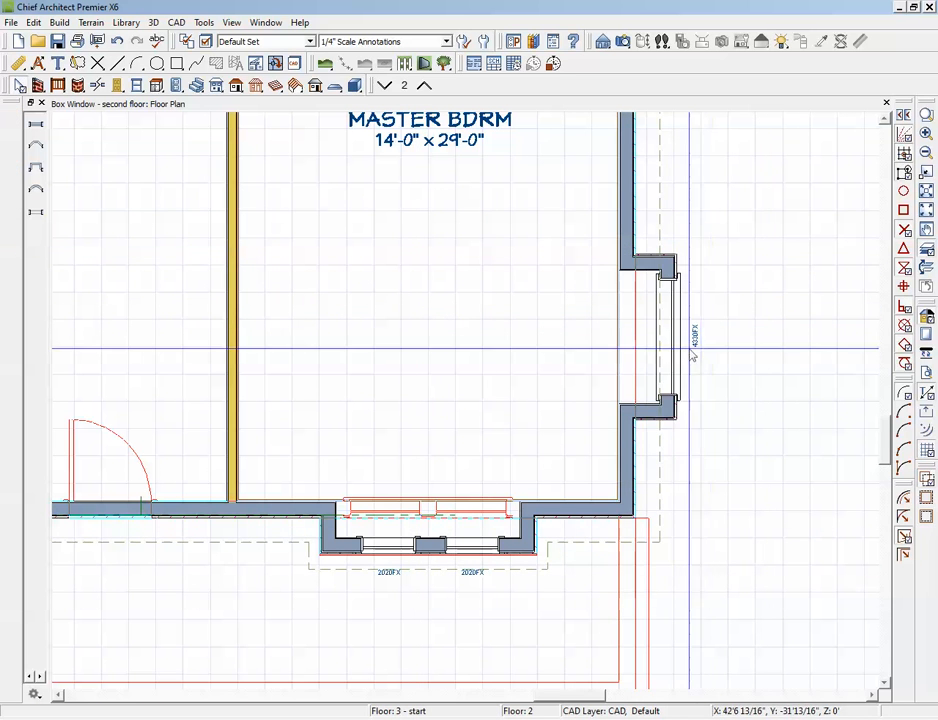
Narrow the window in the box window's front face to 12 1/2", keeping it near the end farthest from the front corner.
{"action": "left_click", "coordinate": [671, 358]}
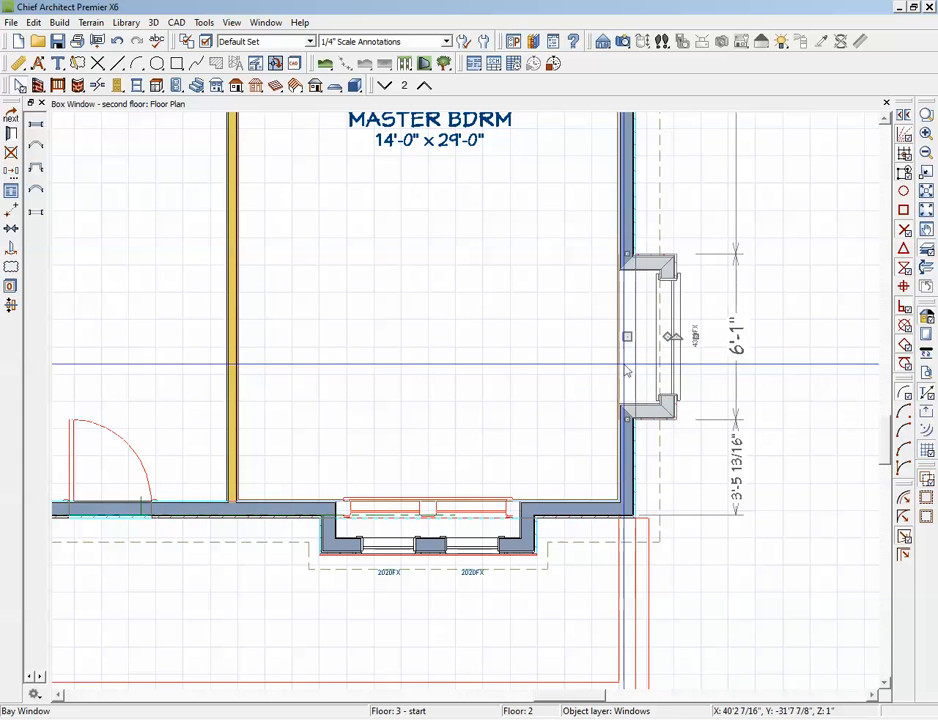
{"action": "left_click_drag", "start_coordinate": [626, 334], "coordinate": [677, 340]}
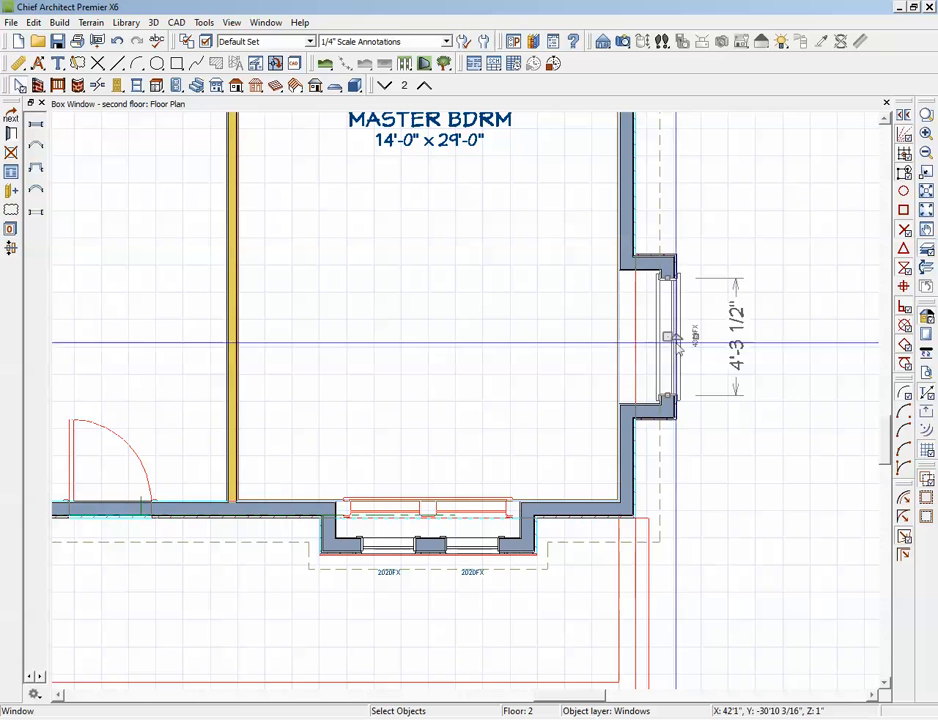
{"action": "left_click_drag", "start_coordinate": [672, 396], "coordinate": [668, 302]}
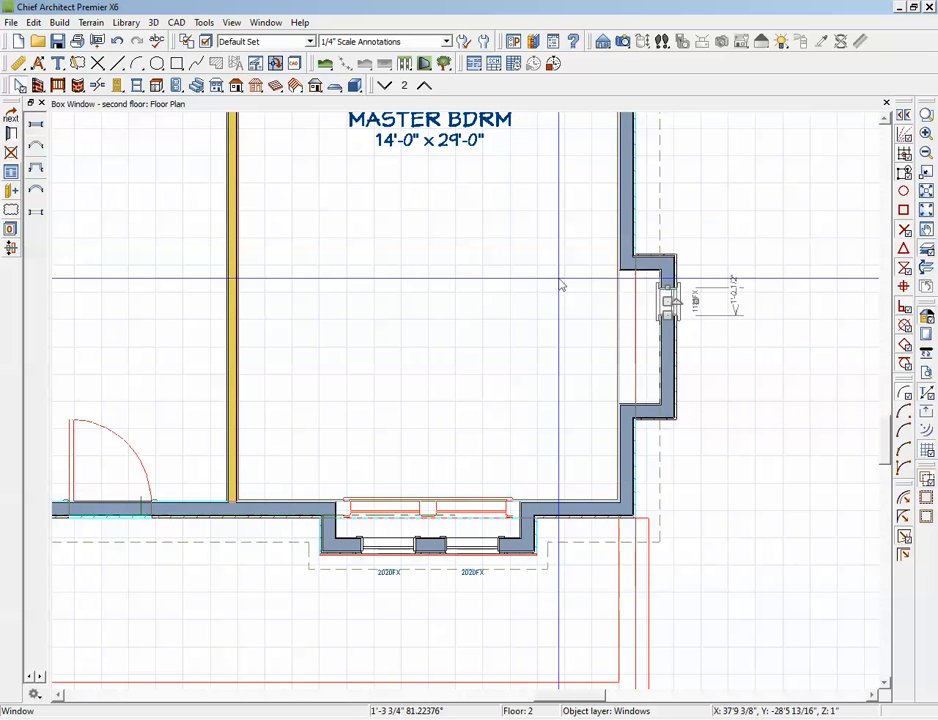
{"action": "left_click", "coordinate": [137, 85]}
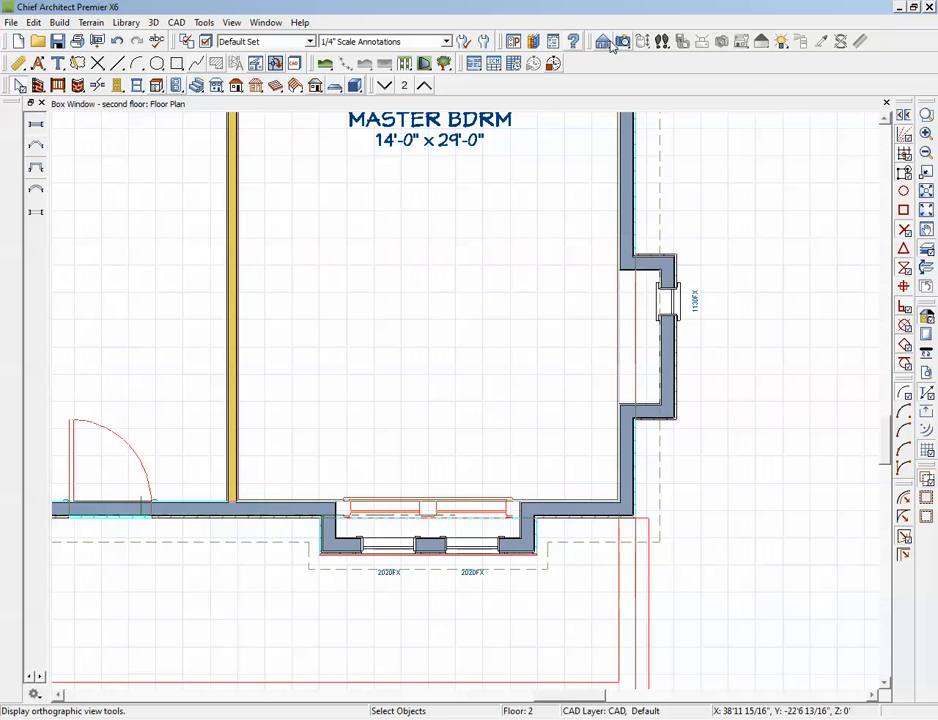
Create a full camera view facing the box window from inside the master bedroom and try to copy its narrow window.
{"action": "left_click_drag", "start_coordinate": [340, 355], "coordinate": [797, 323]}
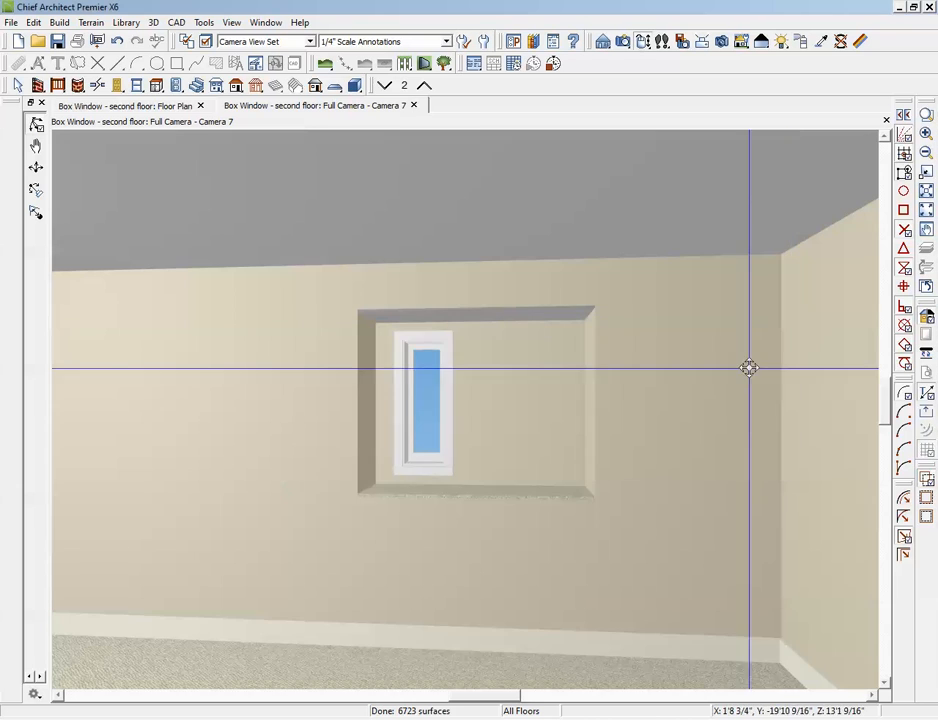
{"action": "left_click", "coordinate": [430, 412]}
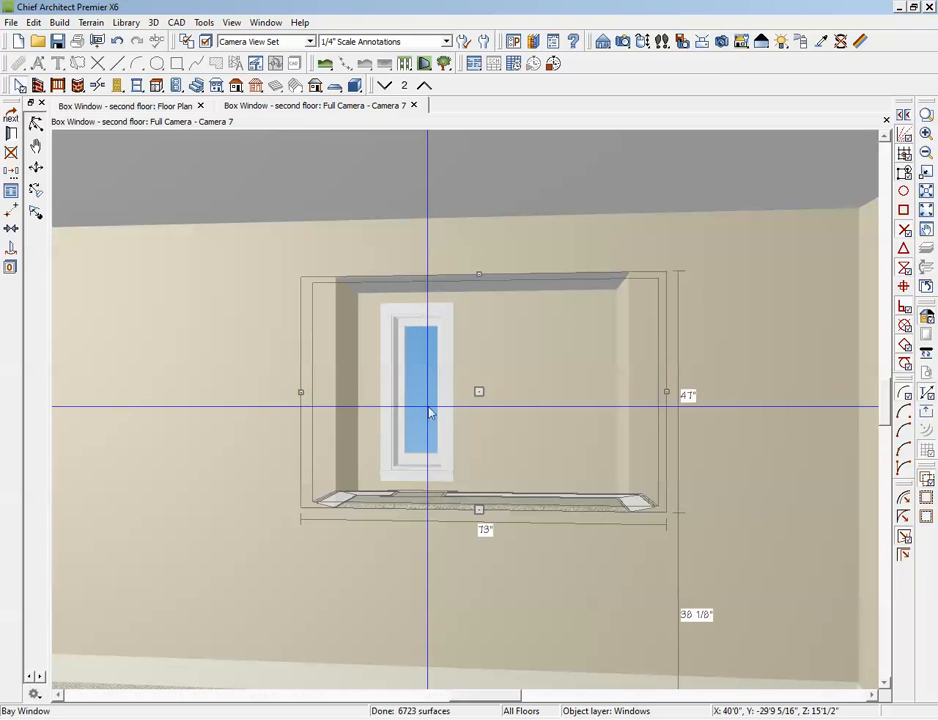
{"action": "left_click", "coordinate": [424, 394]}
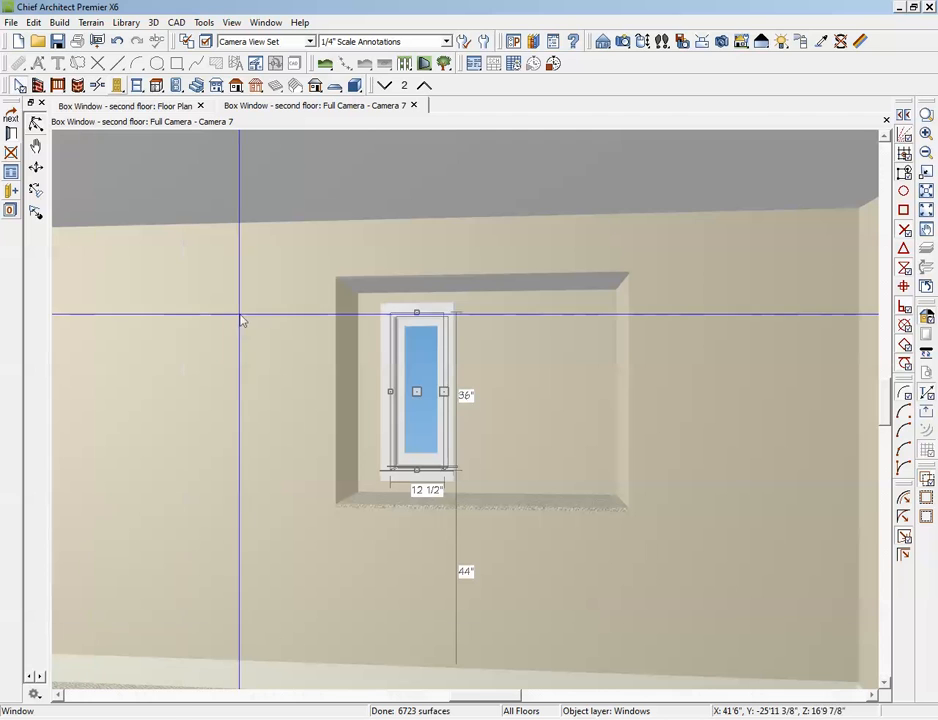
{"action": "left_click", "coordinate": [35, 22]}
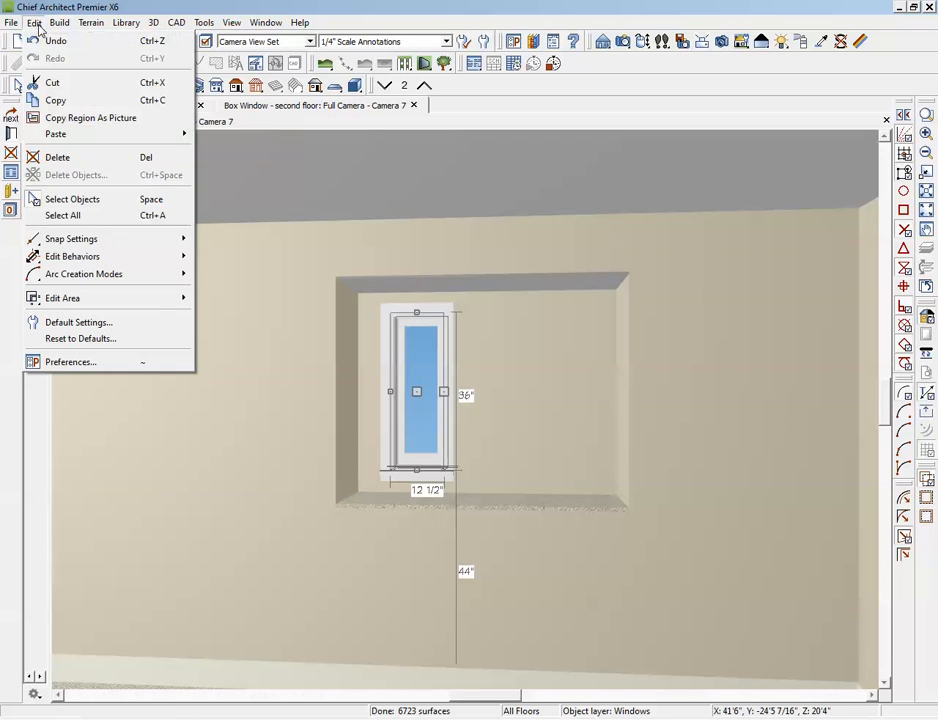
{"action": "left_click", "coordinate": [72, 101]}
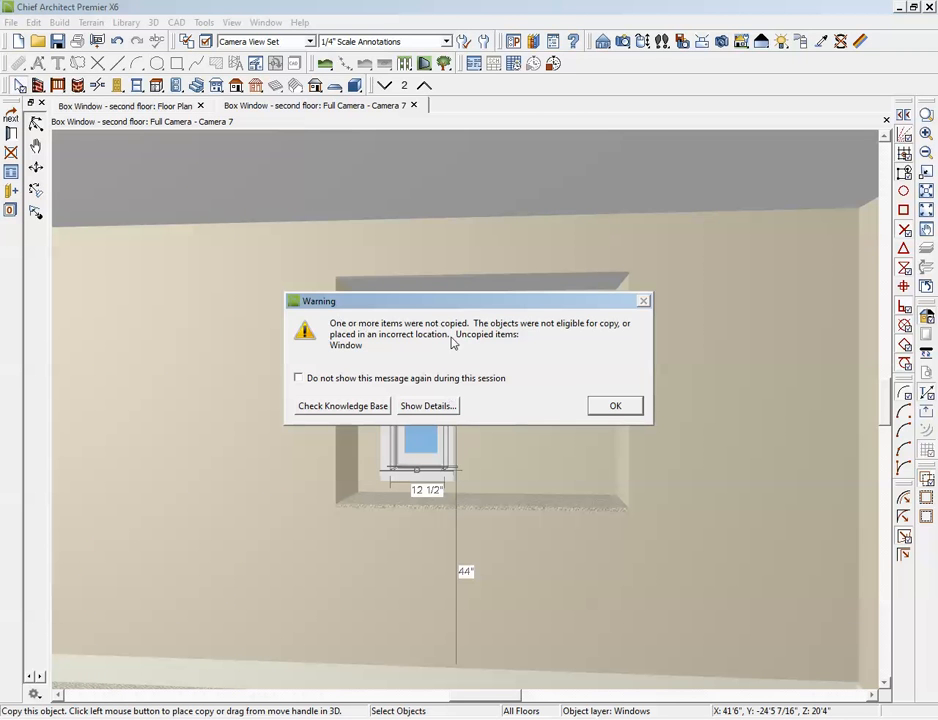
{"action": "left_click", "coordinate": [613, 407]}
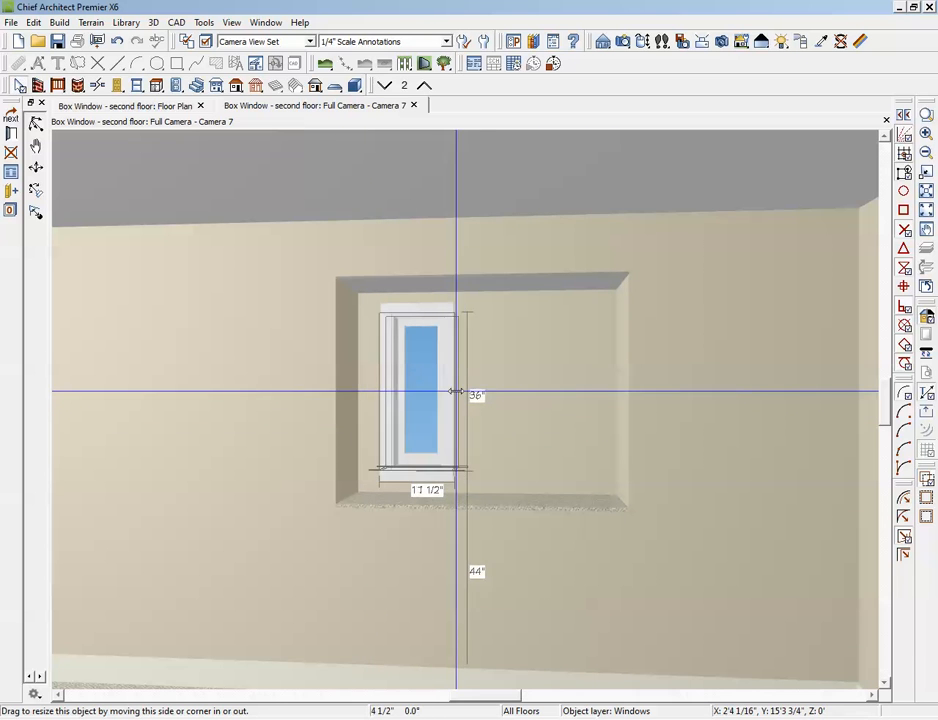
Widen the window inside the box window to 39 1/2" in the interior camera view.
{"action": "left_click_drag", "start_coordinate": [455, 391], "coordinate": [486, 392]}
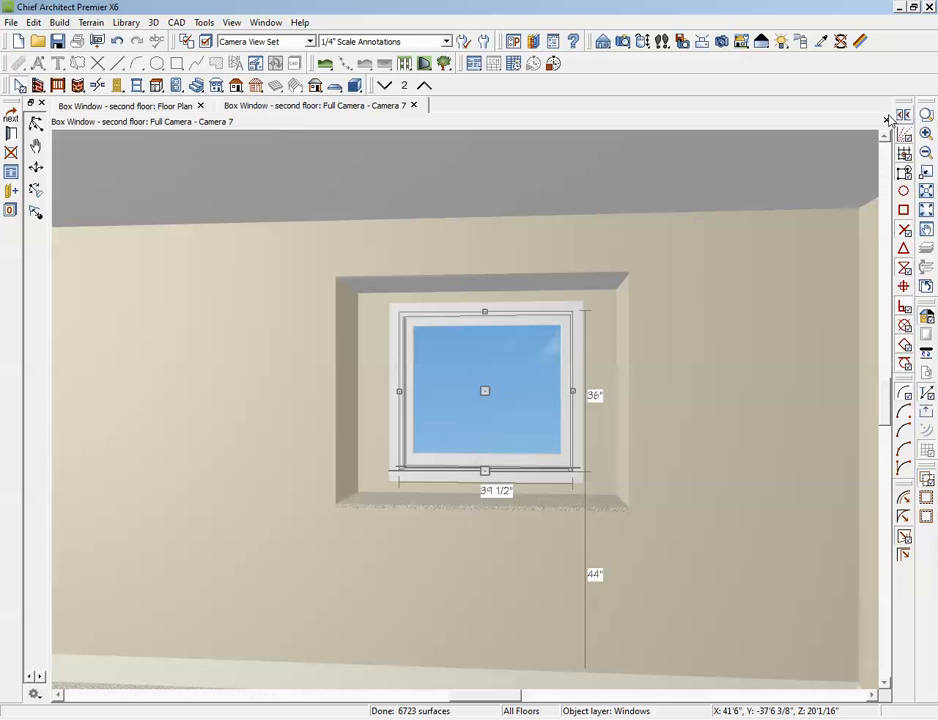
{"action": "key", "text": "Escape"}
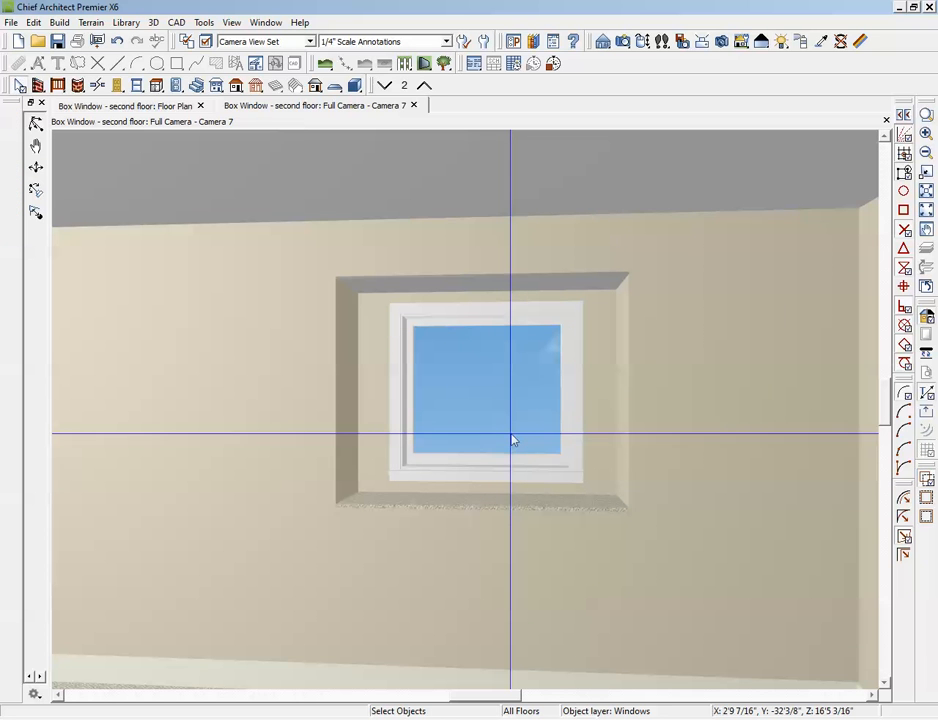